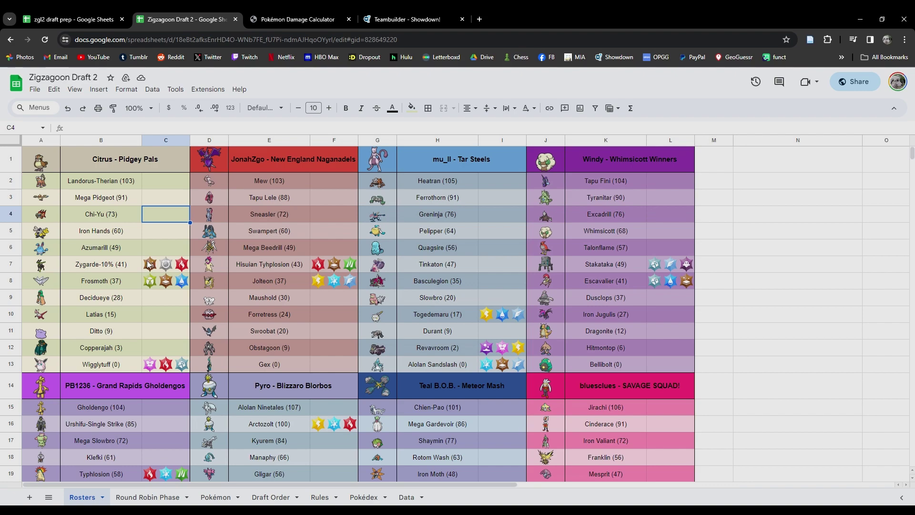
- Look through the drafted team rosters and their Tera captains in the Zigzagoon Draft 2 spreadsheet
scroll(143, 259, down, 6)
scroll(114, 314, down, 1)
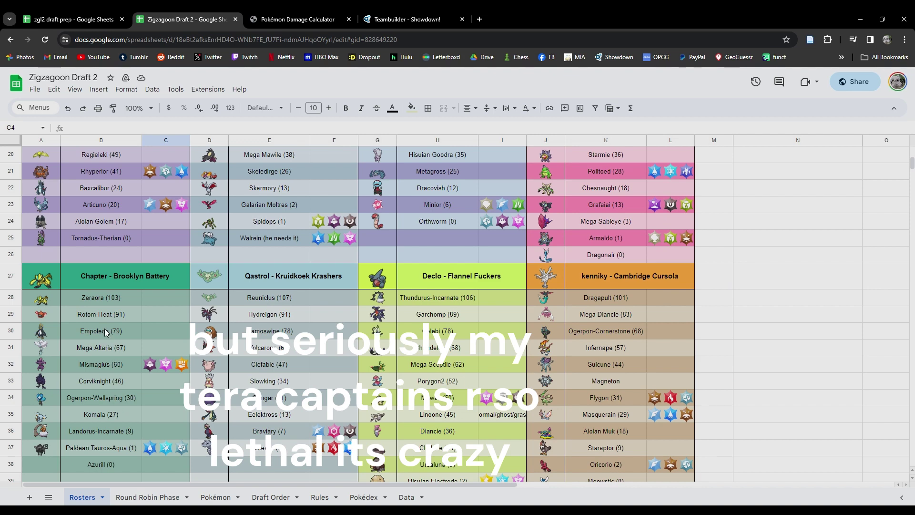
scroll(105, 332, down, 1)
drag(555, 231, 591, 232)
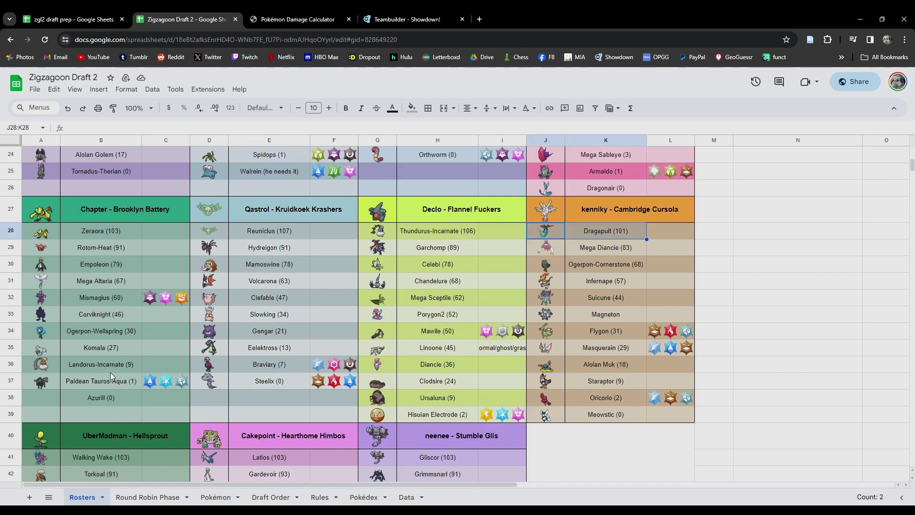
scroll(64, 338, up, 8)
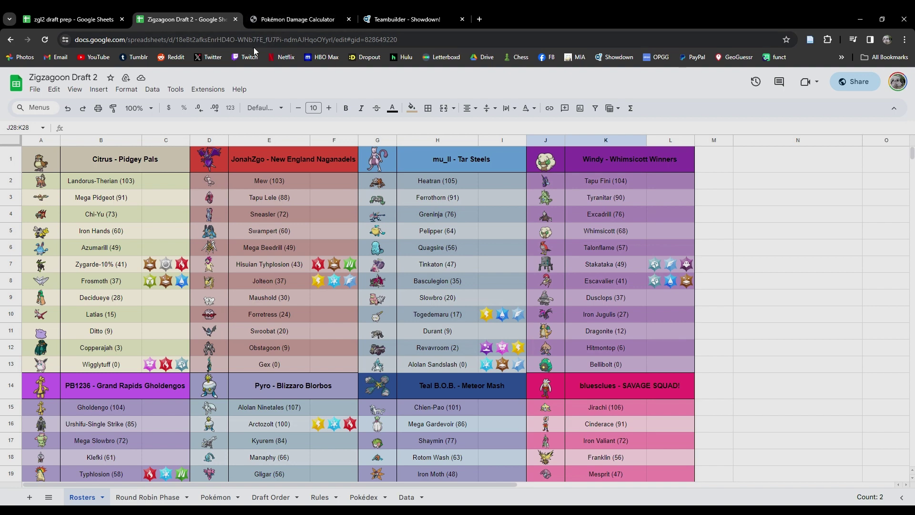
- Switch to the zgl2 draft prep spreadsheet and examine the League #6 matchup's type chart and Speed columns
click(72, 20)
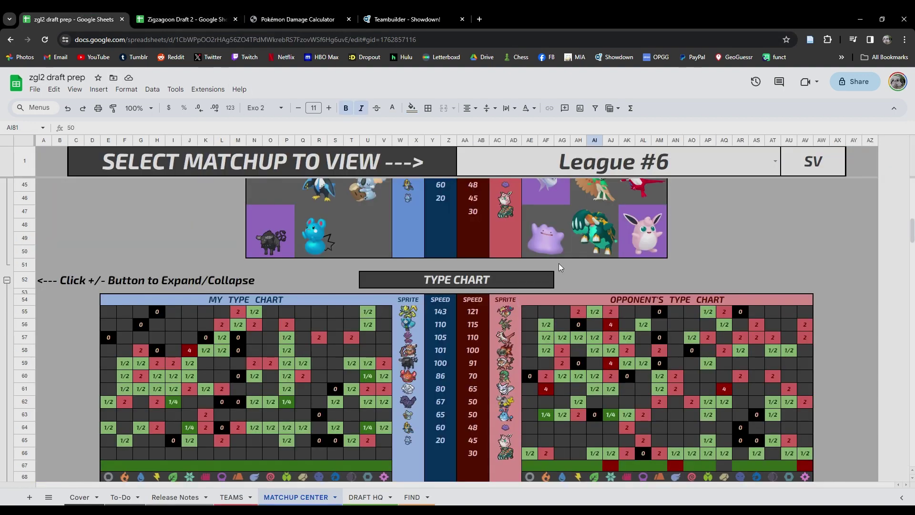
click(578, 280)
scroll(497, 294, down, 2)
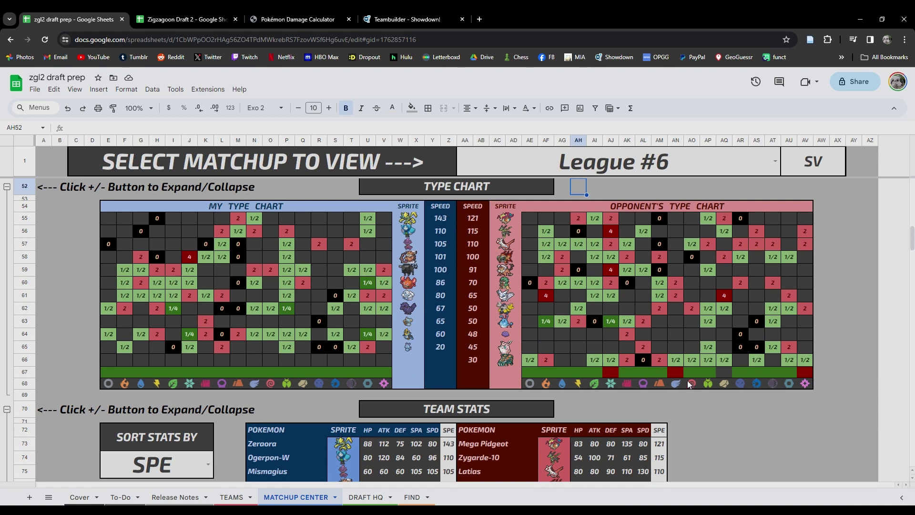
click(435, 219)
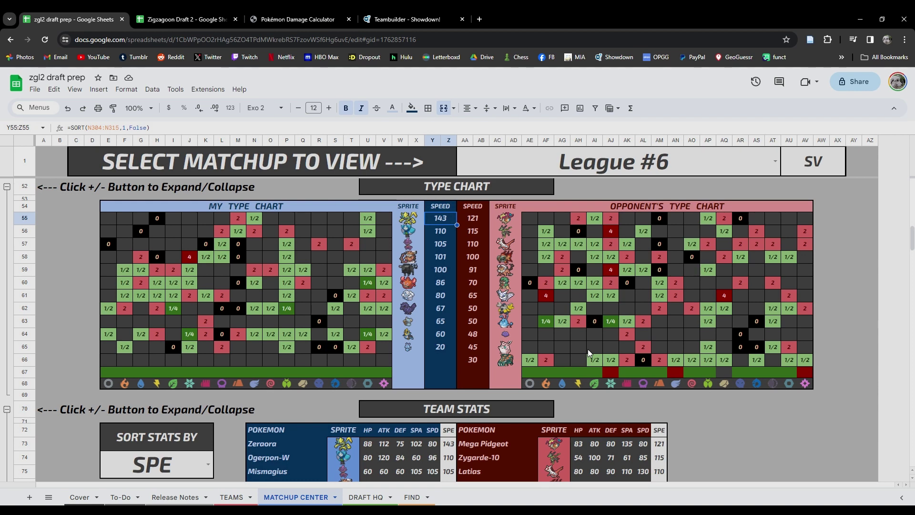
click(586, 407)
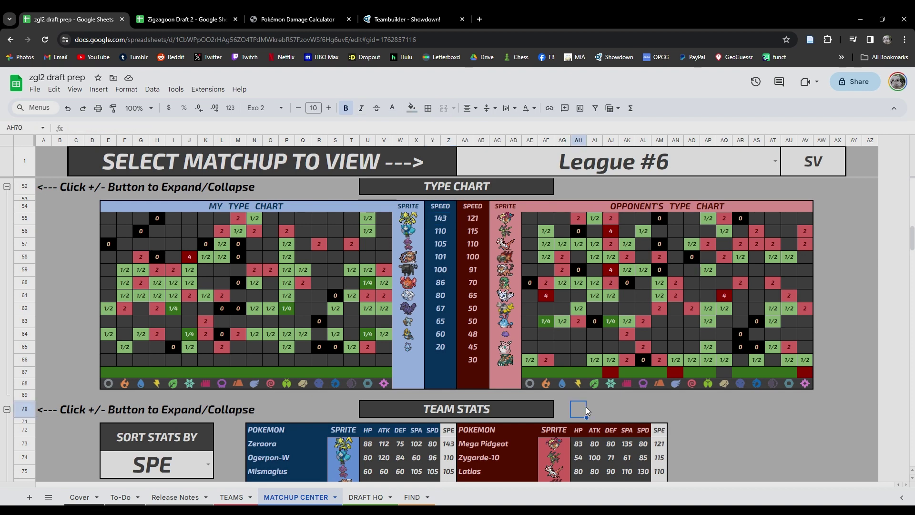
- In the Showdown Teambuilder, give Mismagius the nickname Waverly Place and compare it with the Charging Bull set
click(418, 14)
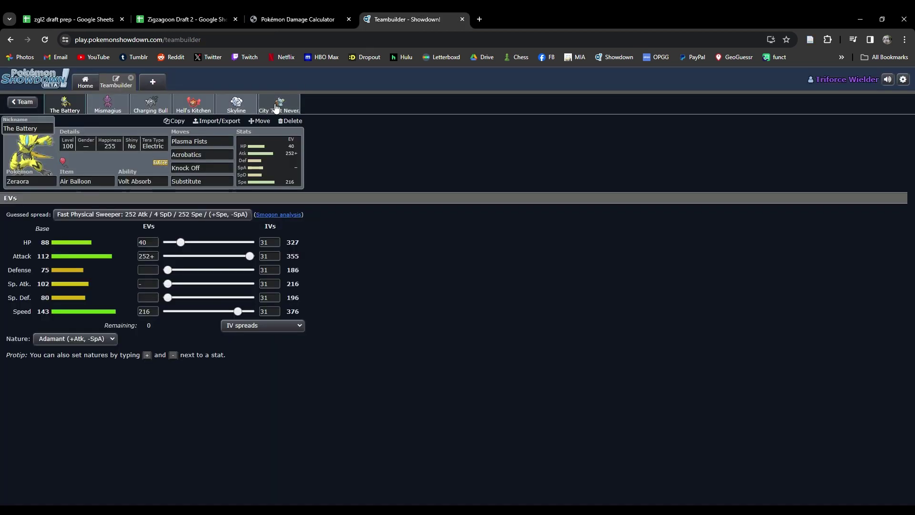
click(108, 103)
text(Waver)
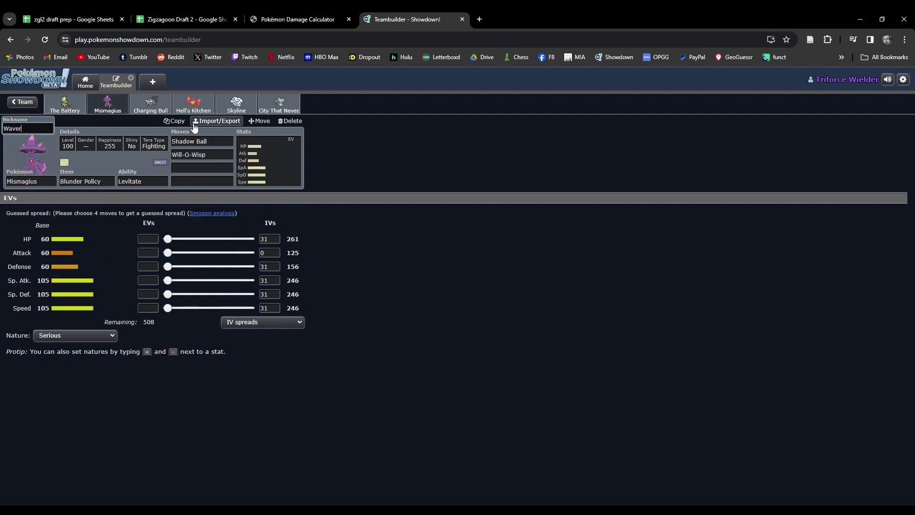
text(ly Place)
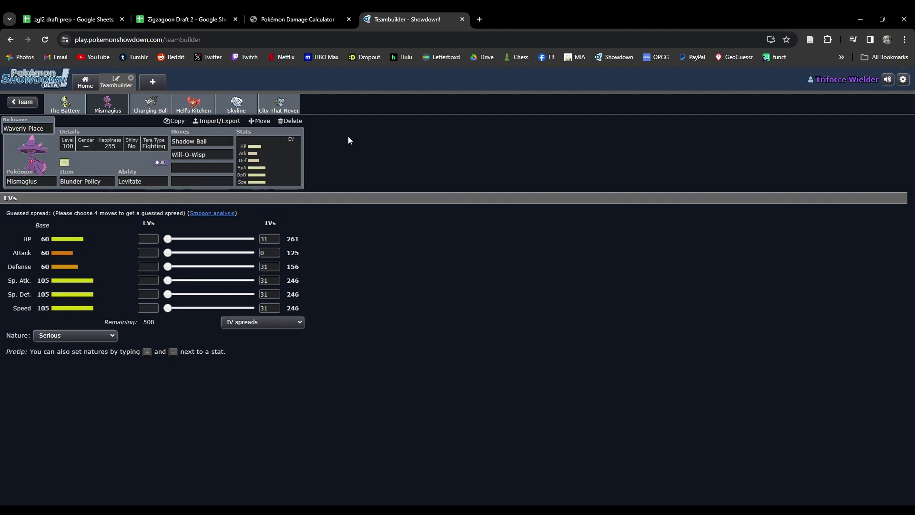
click(152, 102)
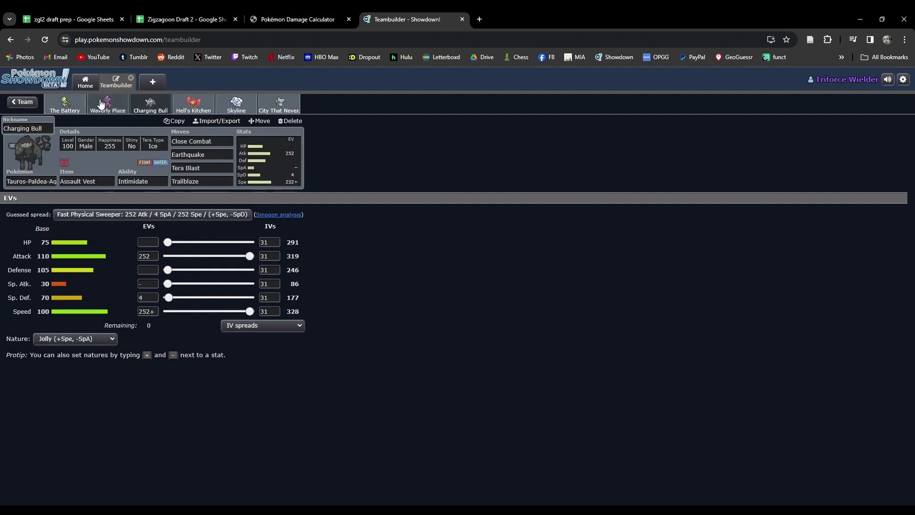
click(101, 104)
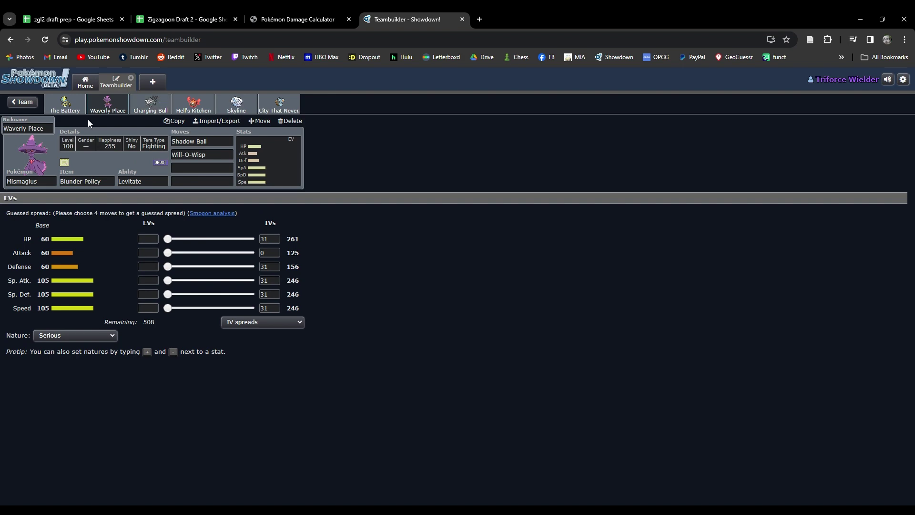
- Return to the draft prep spreadsheet and examine the individual Pokémon in the opponent's type chart
click(186, 19)
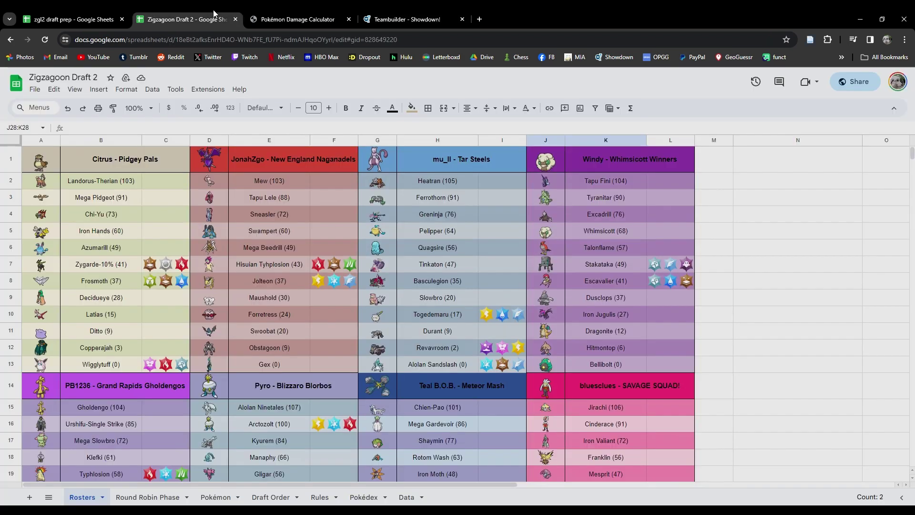
click(107, 19)
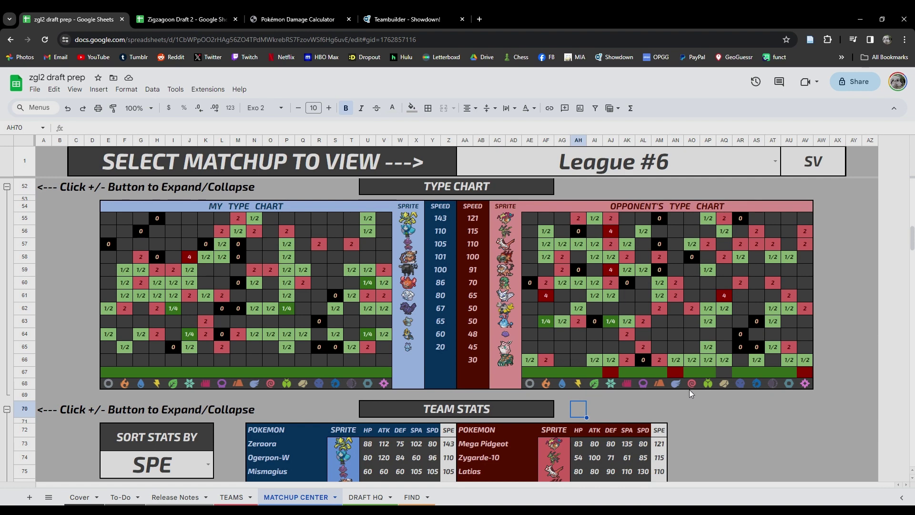
click(507, 308)
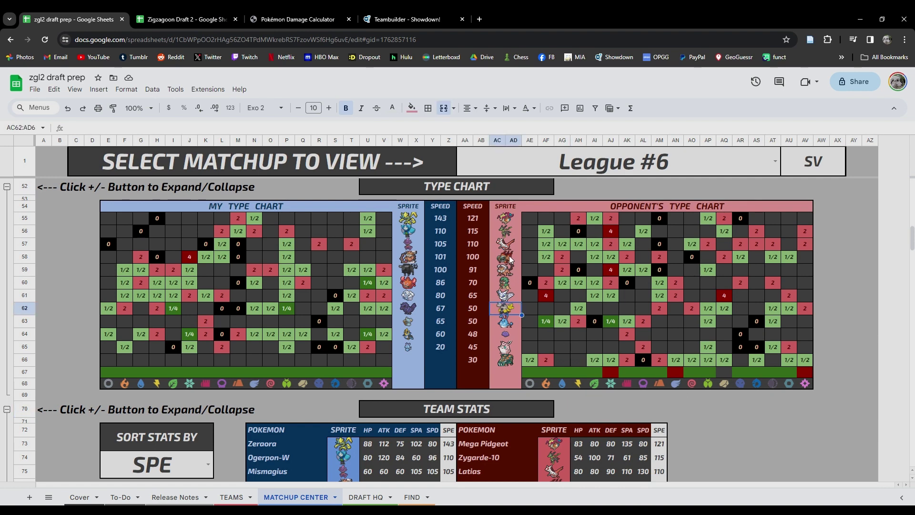
click(512, 257)
click(505, 219)
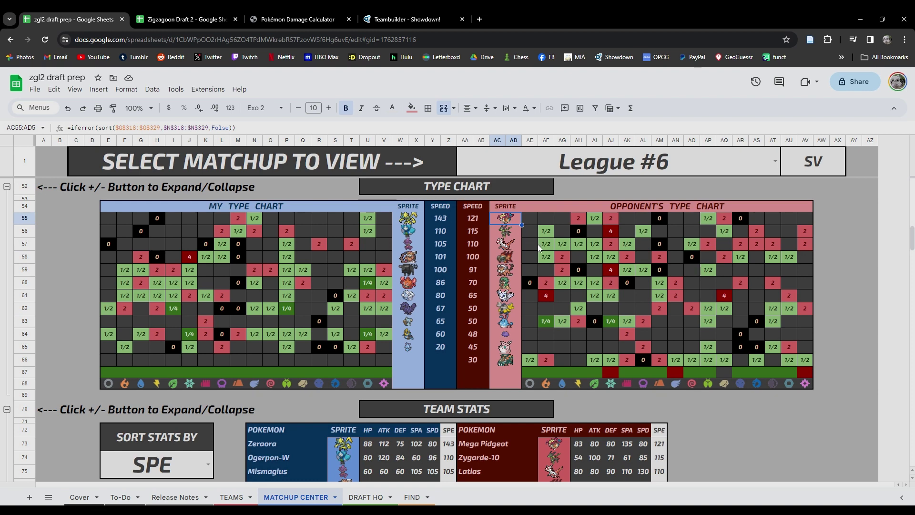
click(506, 245)
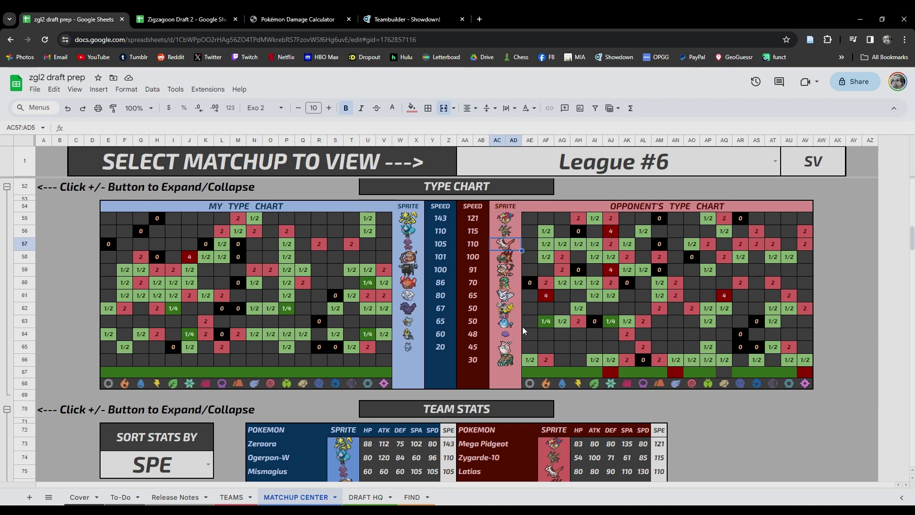
click(510, 350)
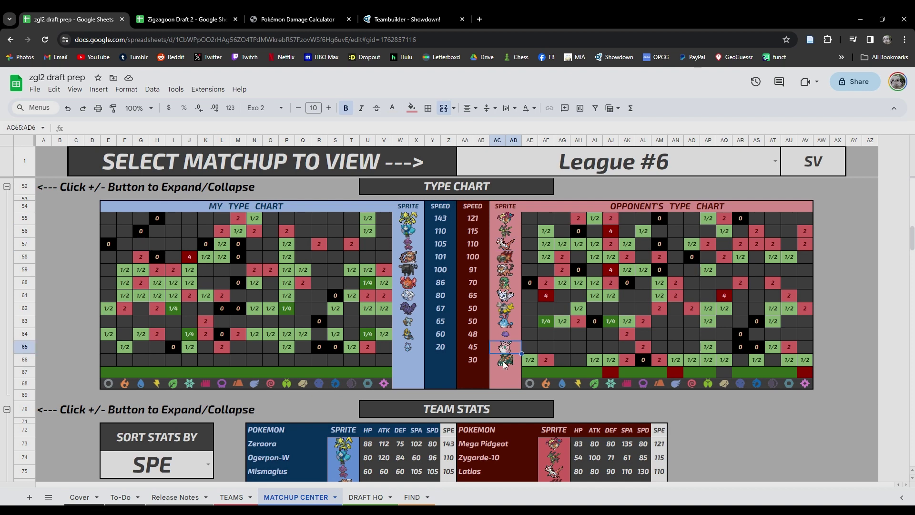
click(503, 361)
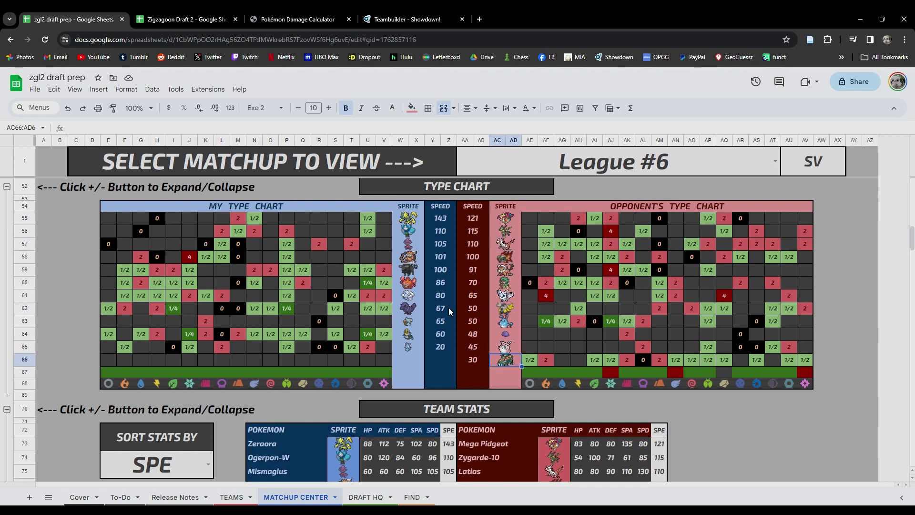
click(506, 336)
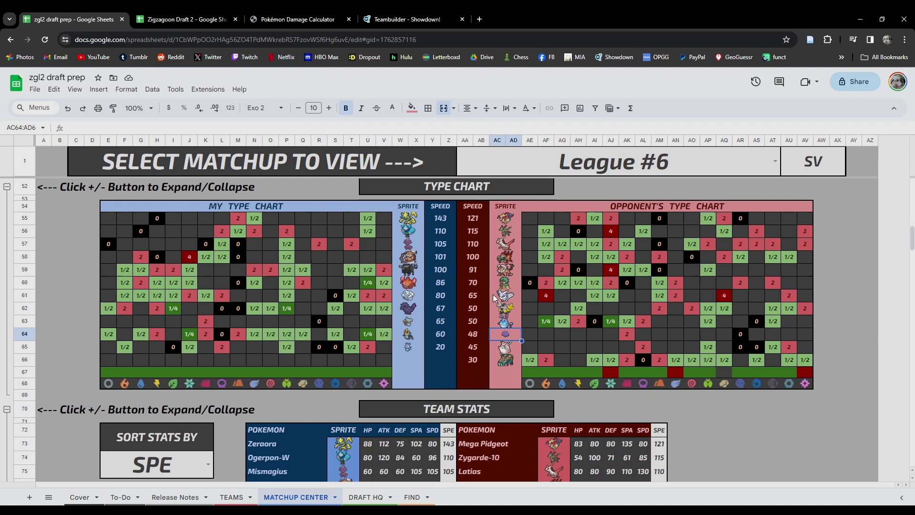
- In the Teambuilder, review Skyline the Altaria-Mega's set, including its Dragon Dance and Cotton Guard moves
click(285, 9)
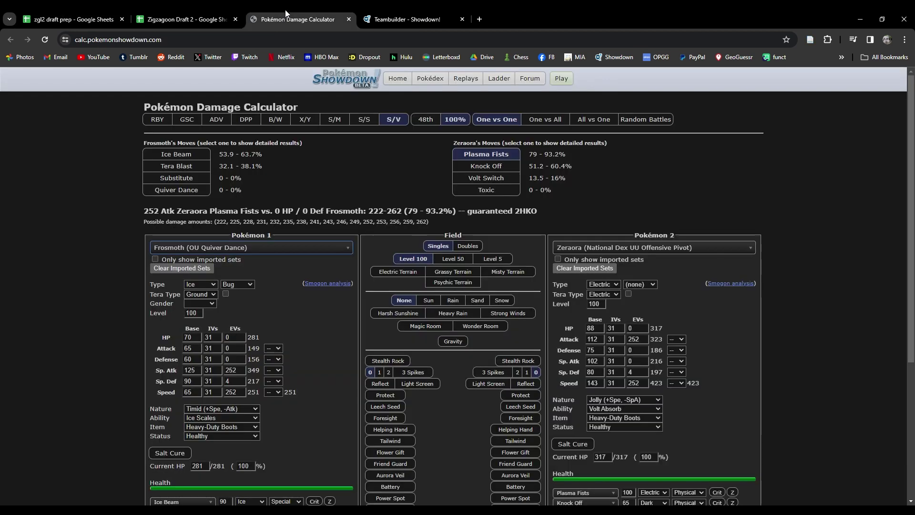
click(224, 10)
click(445, 9)
click(237, 103)
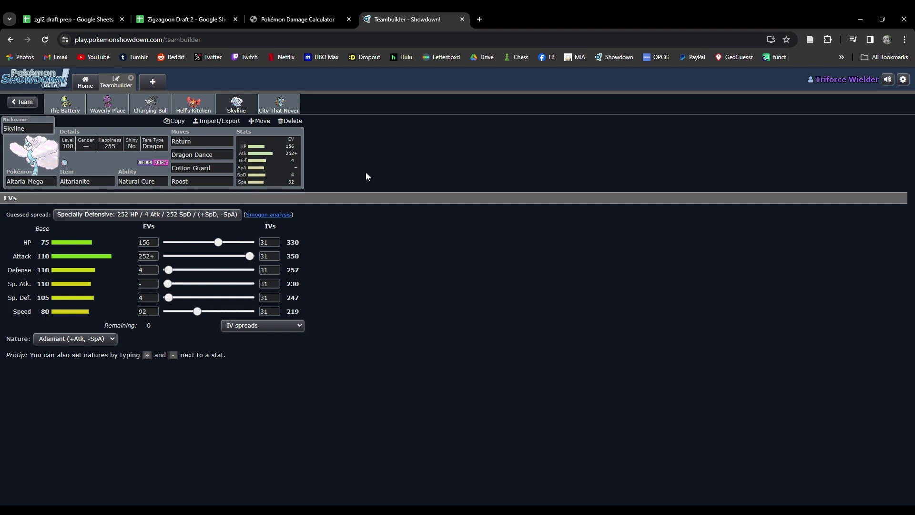
click(222, 155)
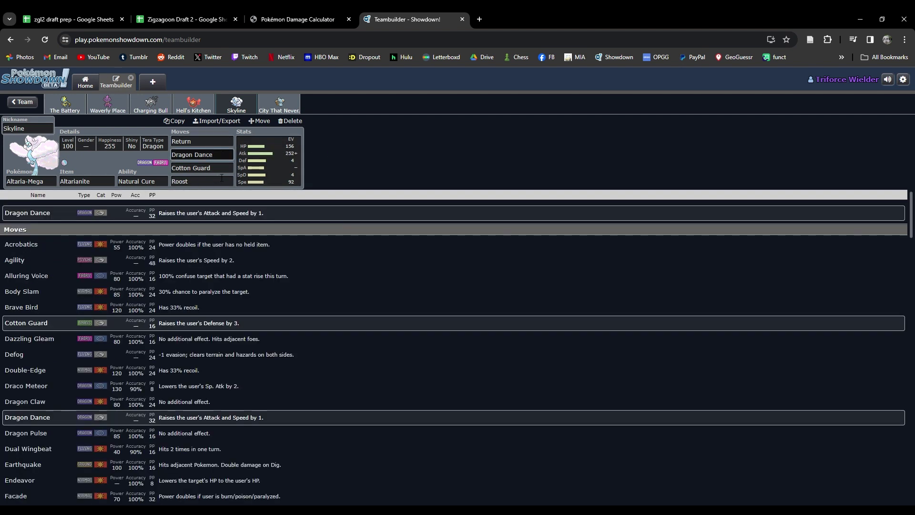
click(222, 168)
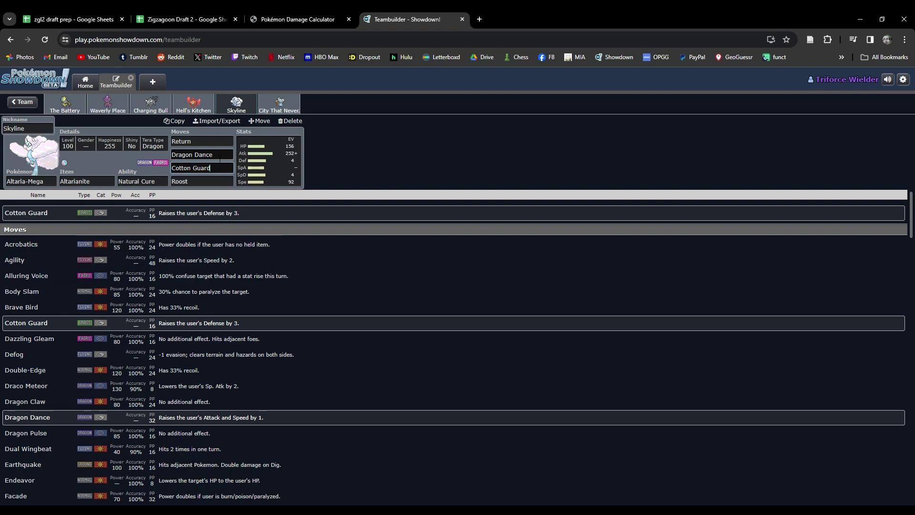
- In the Pokémon Damage Calculator, load the Altaria-Mega set Skyline as Pokémon 2
click(282, 11)
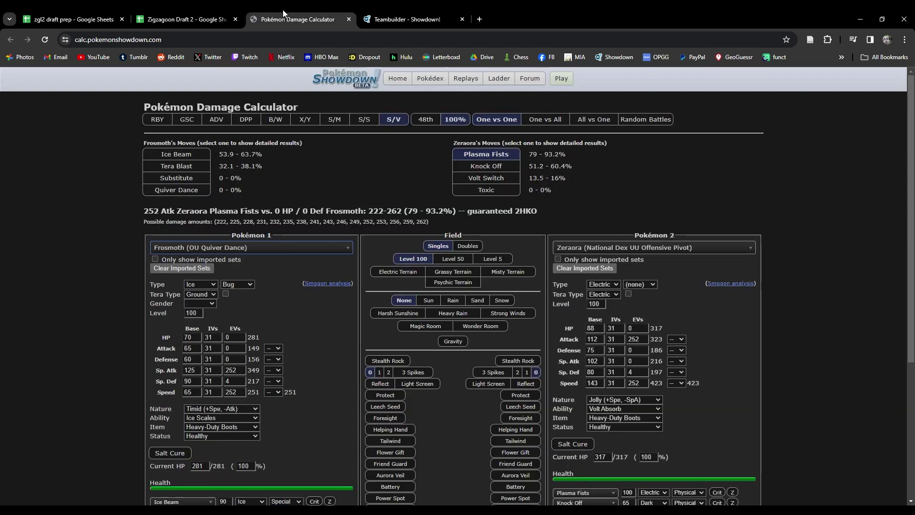
click(670, 247)
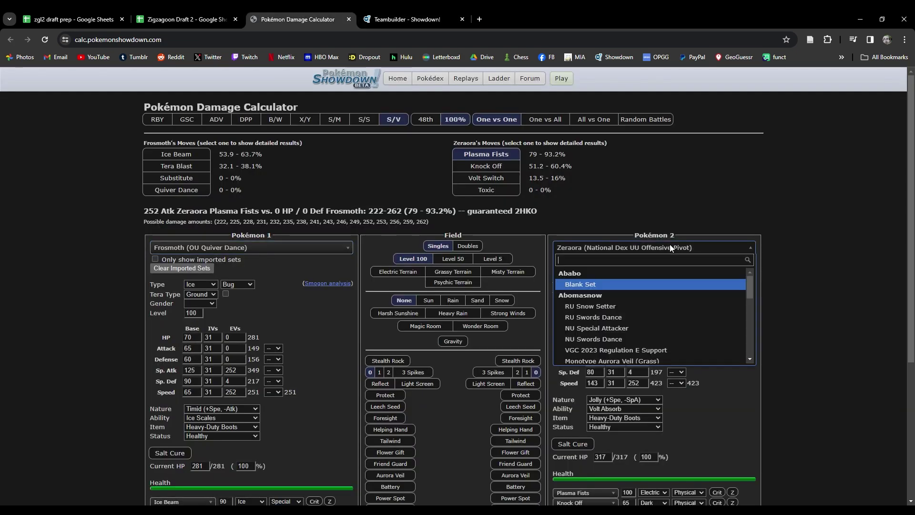
text(altaria)
scroll(653, 291, down, 3)
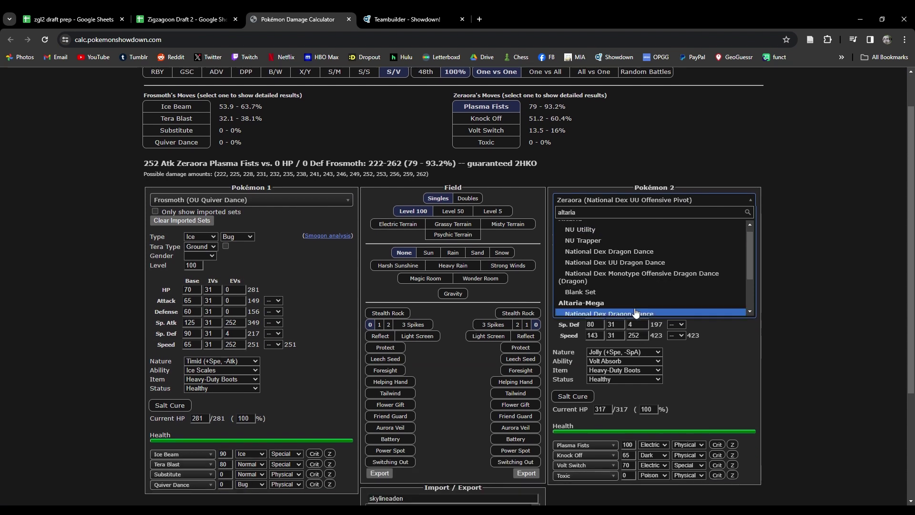
click(620, 302)
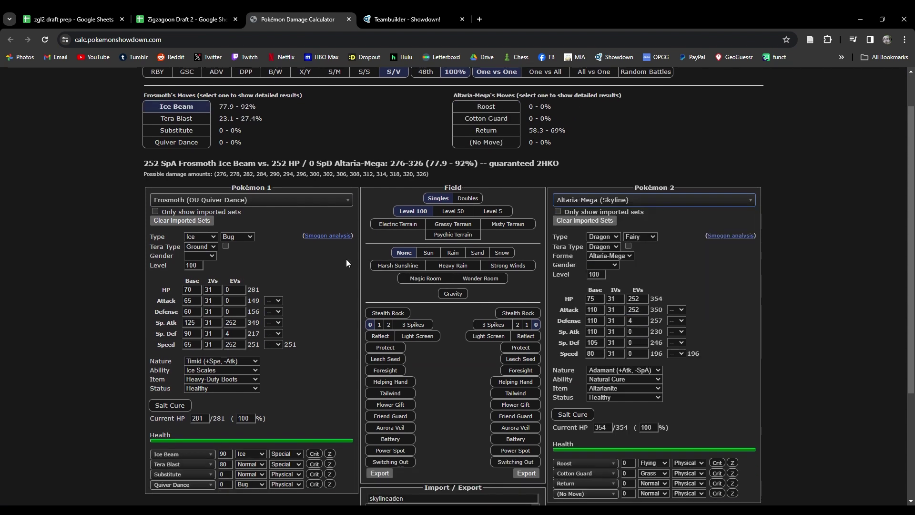
- Load Chi-Yu with the Ubers Feesh (Offensive Wallbreaker) set as Pokémon 1
click(265, 202)
text(chi-yu)
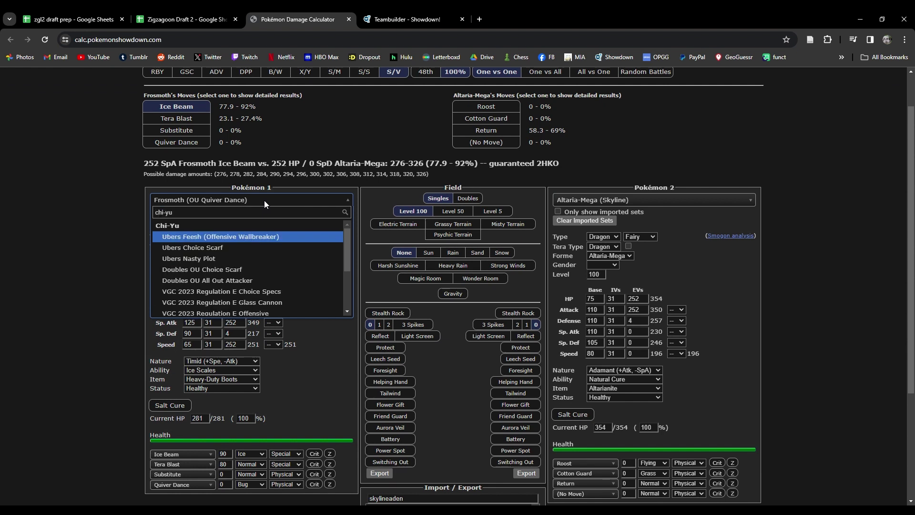
key(Return)
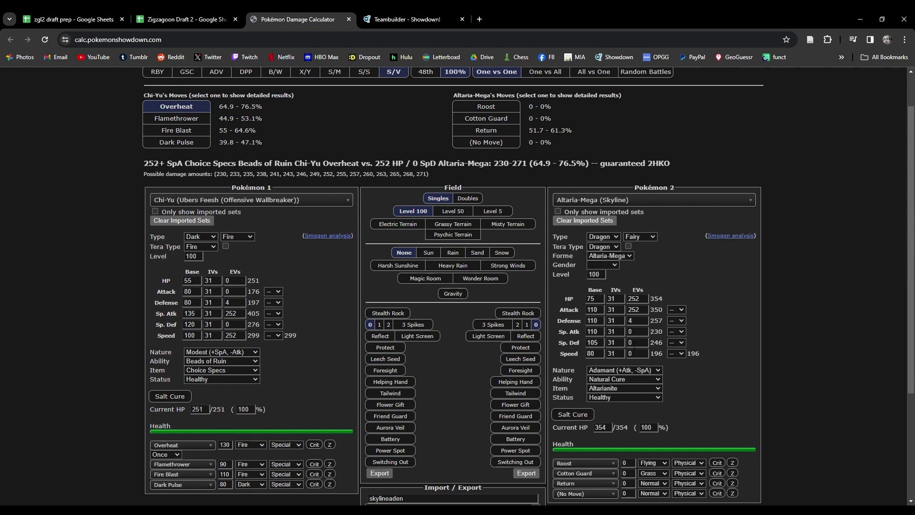
- Check Altaria-Mega's spread in the Teambuilder and set its HP EVs to 156 in the damage calculator
click(407, 19)
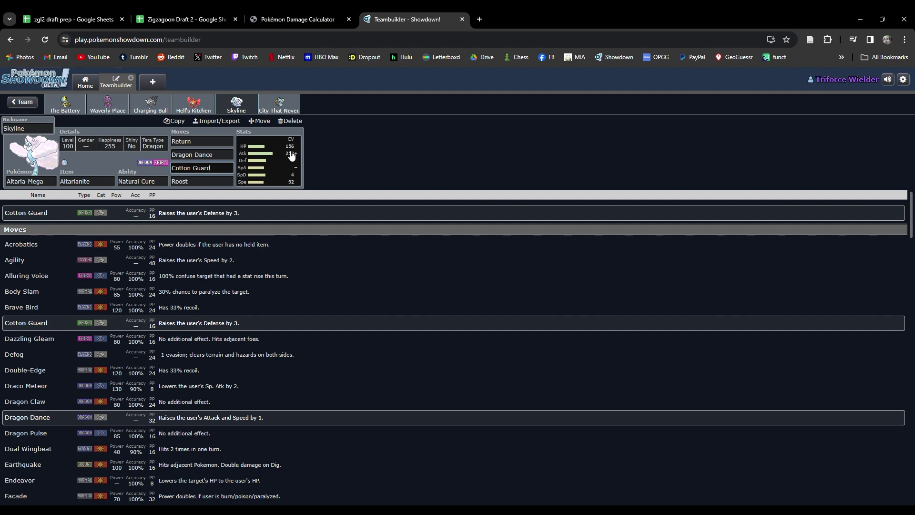
click(284, 10)
double_click(633, 298)
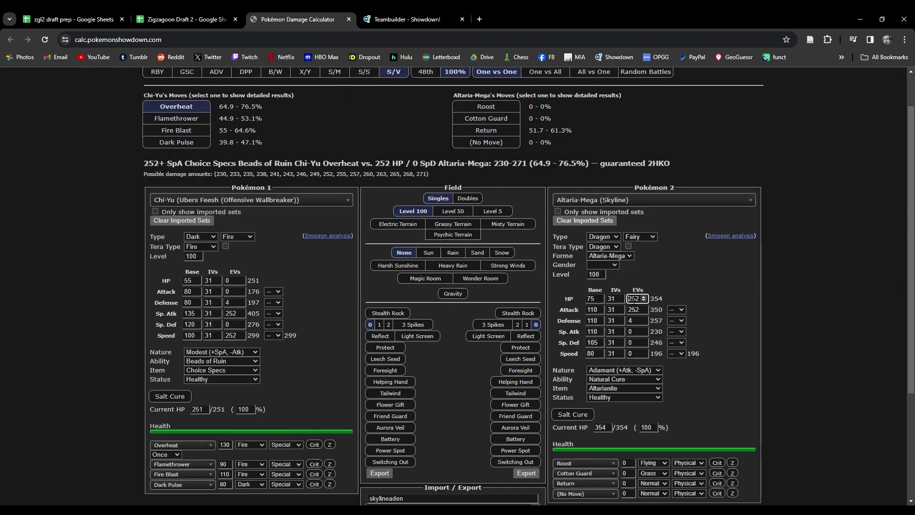
text(156)
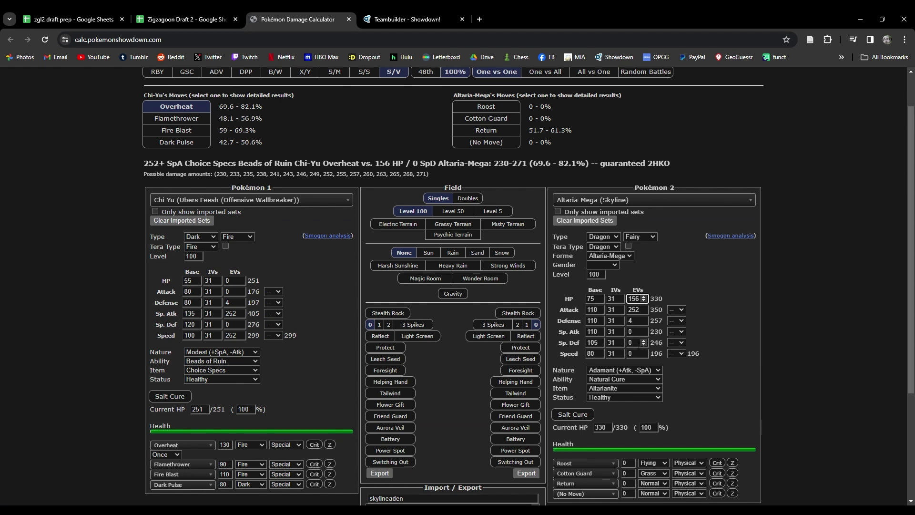
- Set Altaria-Mega's Sp. Def EVs and HP EVs to 252 each in the damage calculator
double_click(633, 342)
text(252)
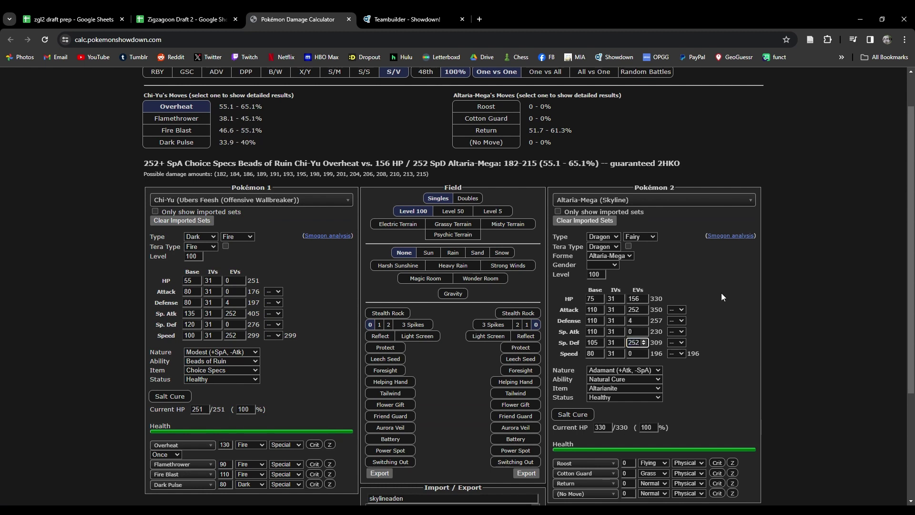
click(635, 298)
double_click(634, 299)
text(252)
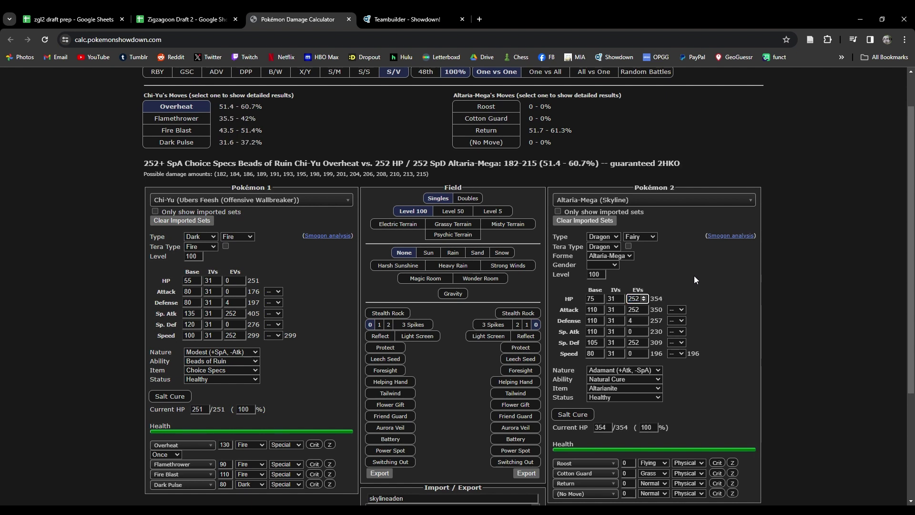
- Set Altaria-Mega's nature to Careful (+SpD, -SpA) in the damage calculator
click(635, 375)
key(Down)
key(Down)
key(Down)
key(Down)
key(Down)
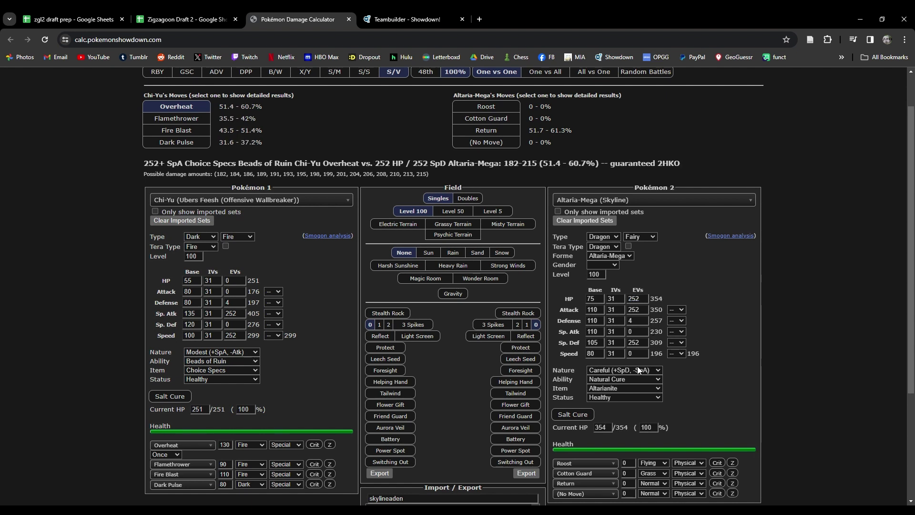
key(Return)
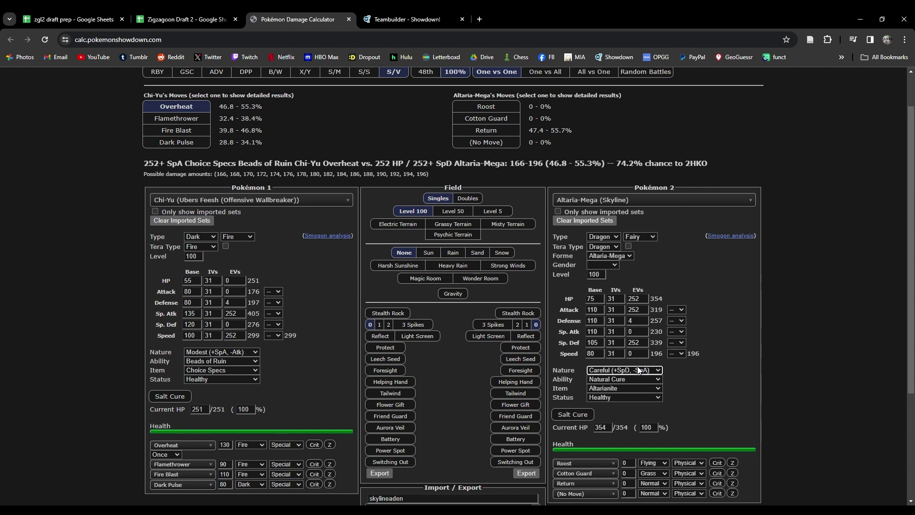
click(776, 288)
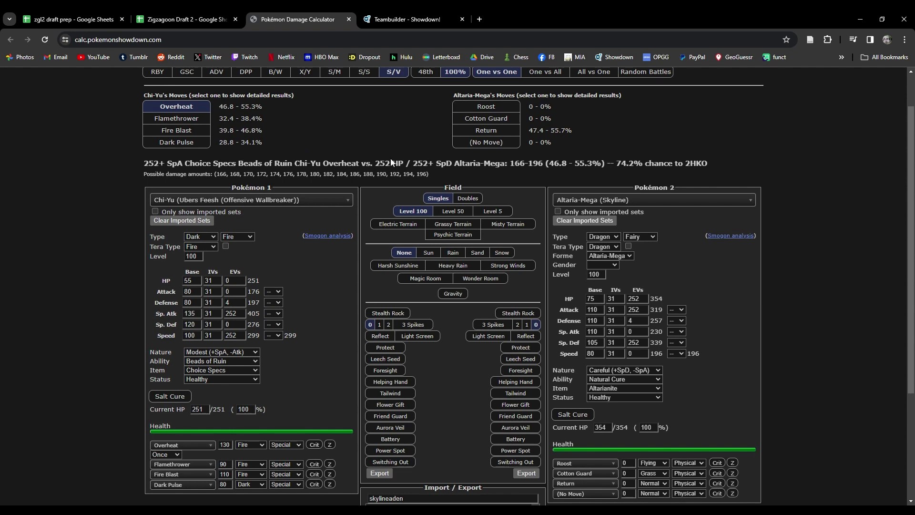
- Switch to the Teambuilder and review the Komala and Rotom-Heat sets
click(414, 16)
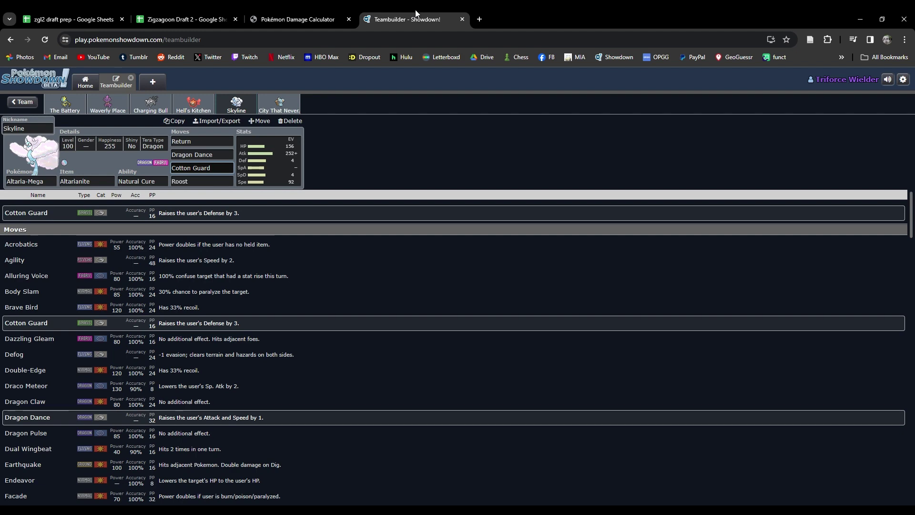
click(255, 24)
click(416, 14)
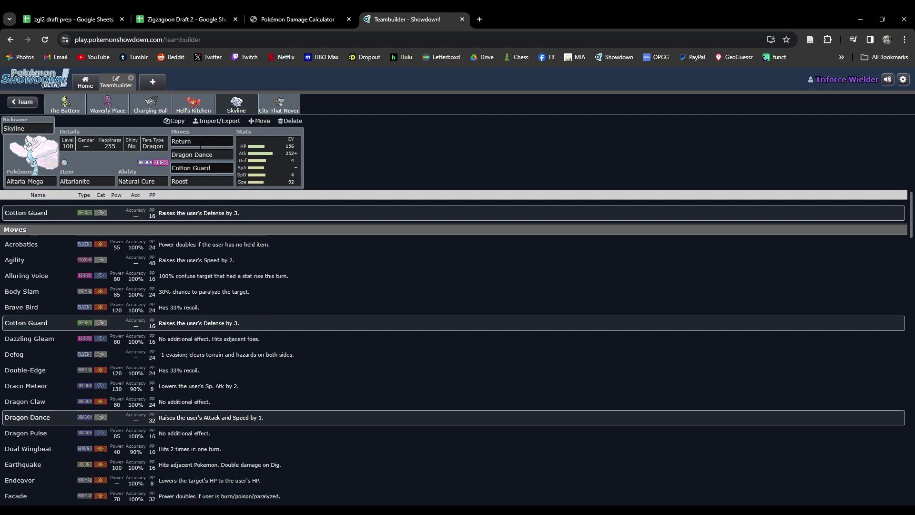
click(281, 109)
click(201, 141)
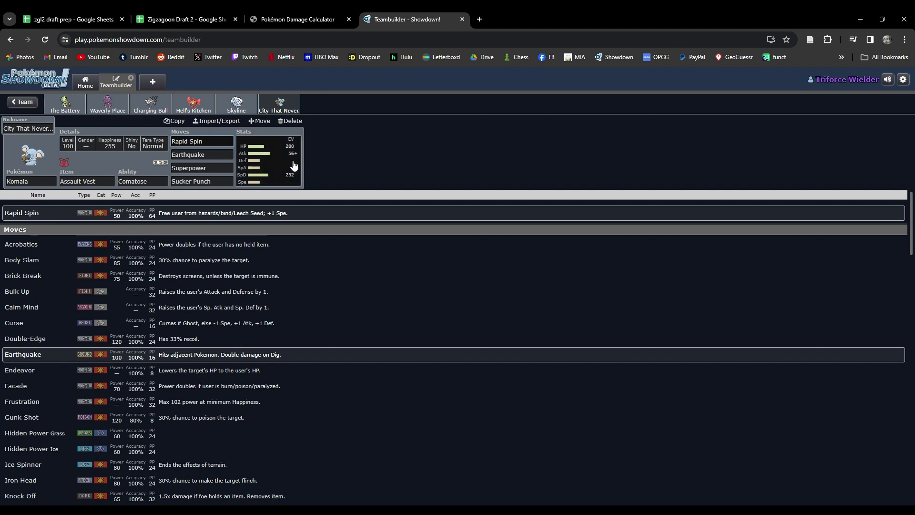
click(214, 171)
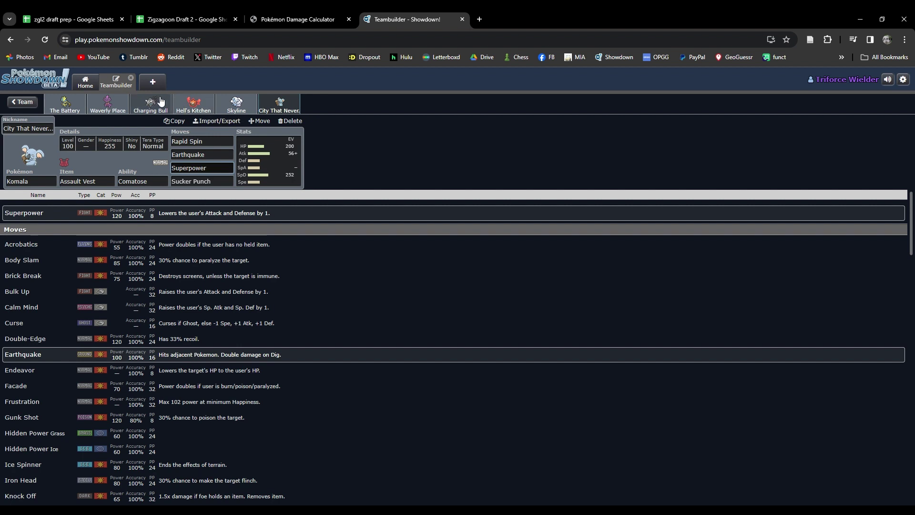
click(204, 111)
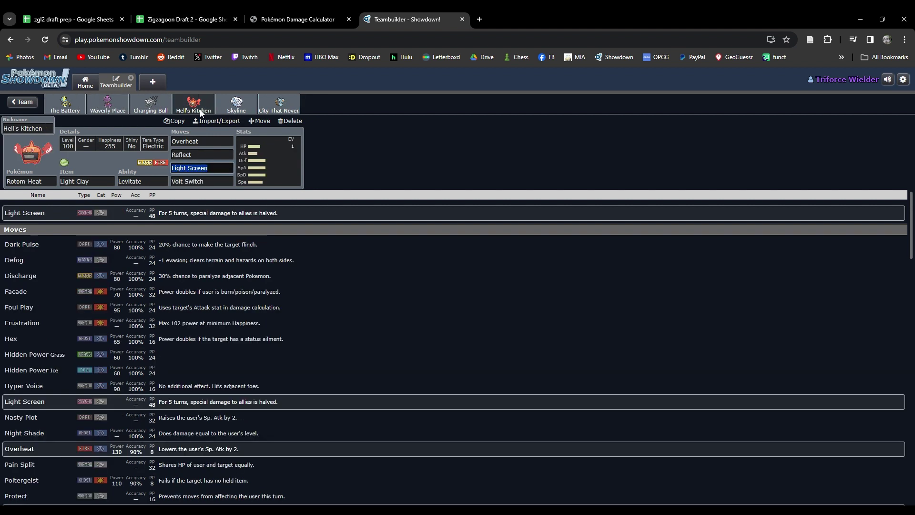
- Check the Pidgey Pals roster in the Zigzagoon Draft 2 sheet, then inspect the Zeraora and Mismagius sets in the Teambuilder
click(193, 14)
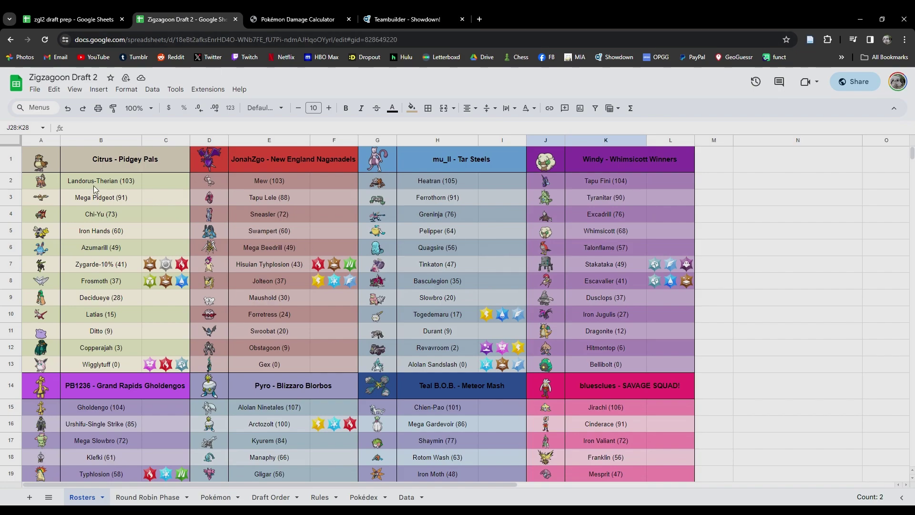
click(377, 18)
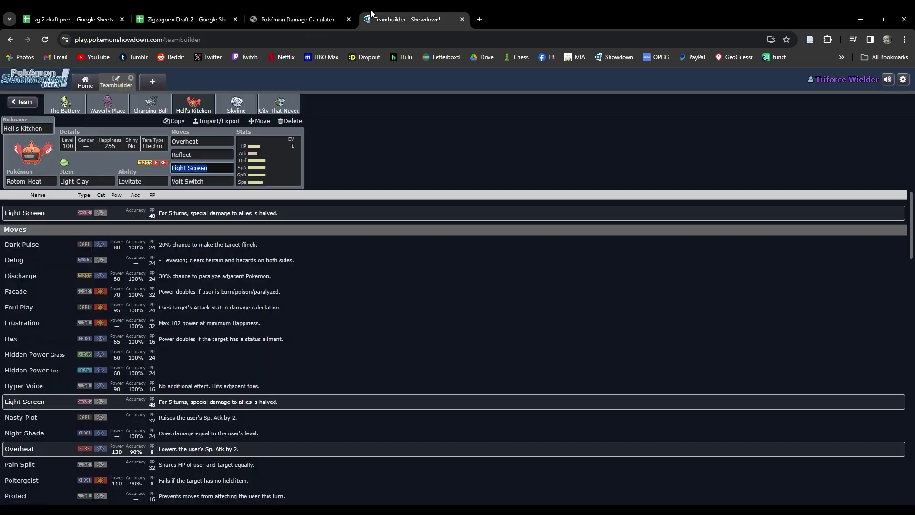
click(66, 102)
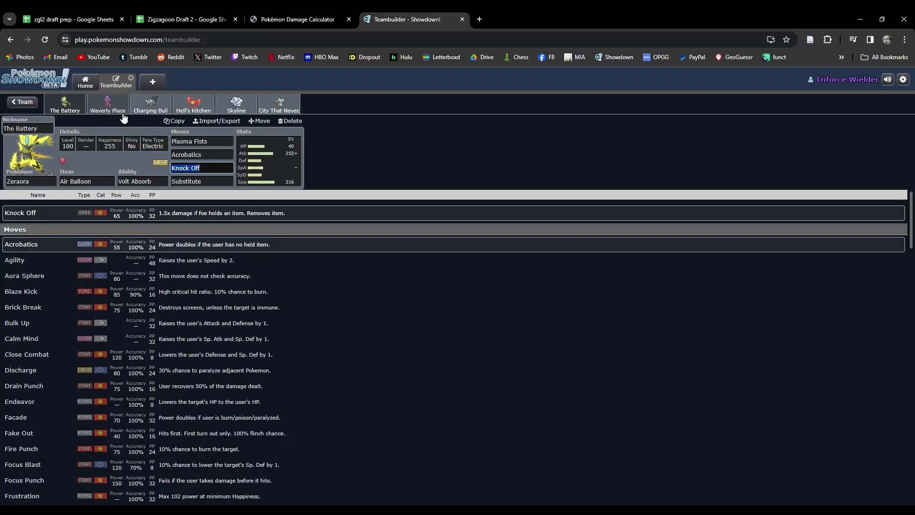
click(107, 105)
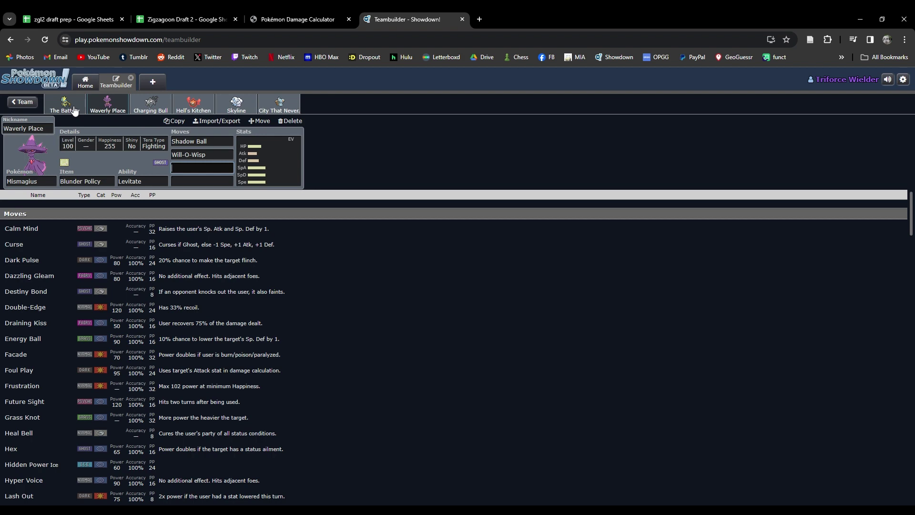
- Reorder the browser pages so that Zigzagoon Draft 2 comes before the zgl2 draft prep sheet
click(174, 19)
click(281, 20)
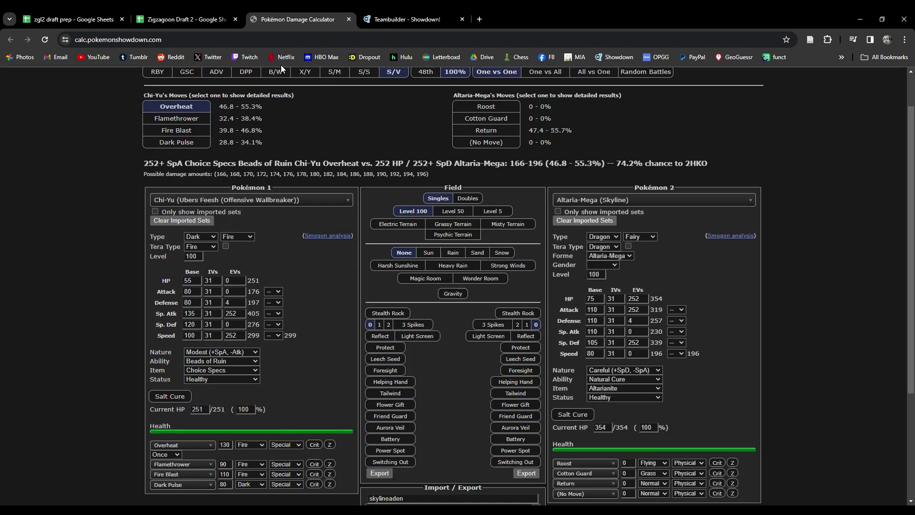
click(186, 19)
click(91, 19)
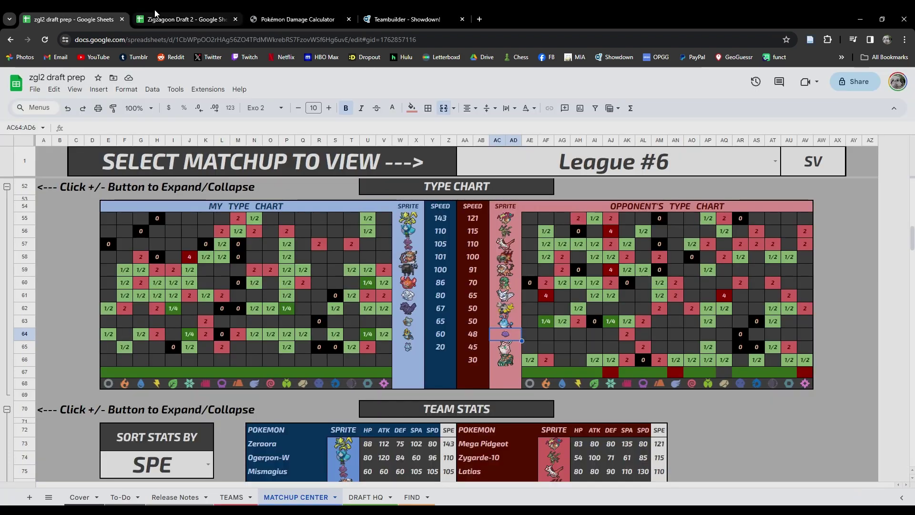
drag(155, 13, 71, 19)
- Examine the opponent's Rock weaknesses in the League #6 type chart of the zgl2 draft prep sheet
click(186, 19)
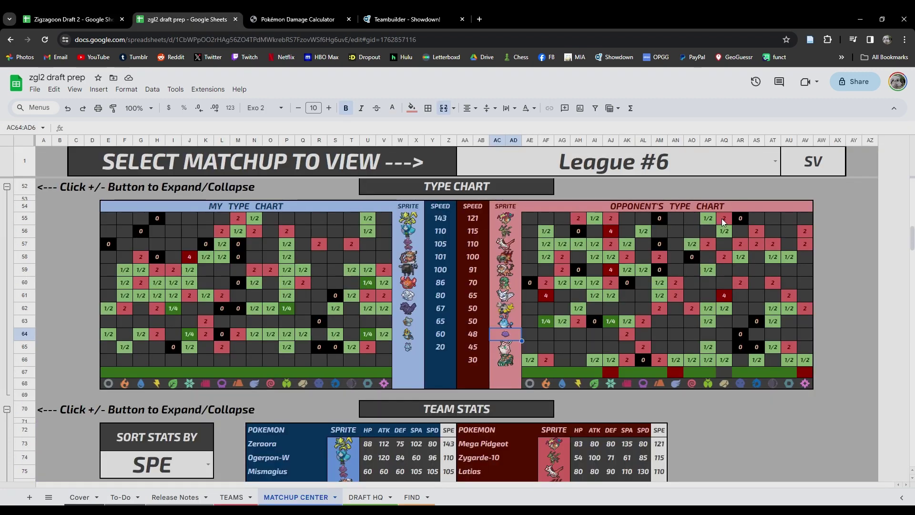
click(728, 256)
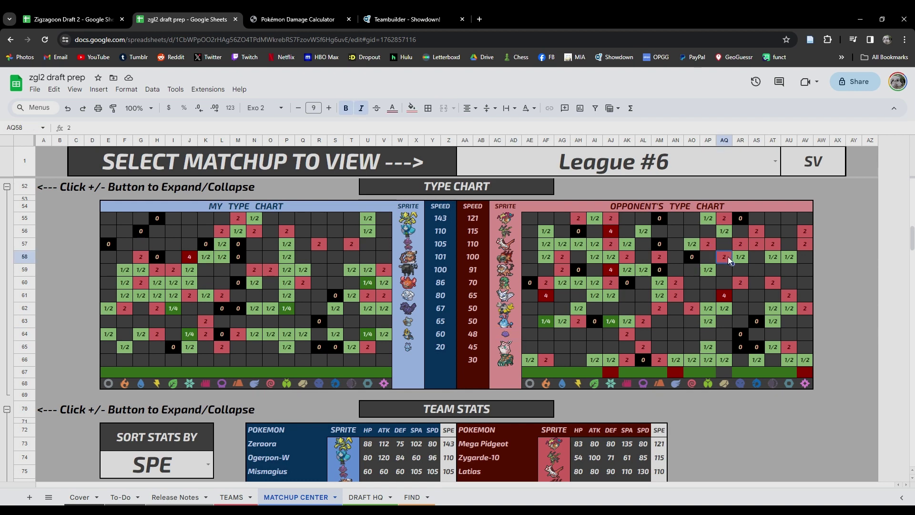
click(719, 297)
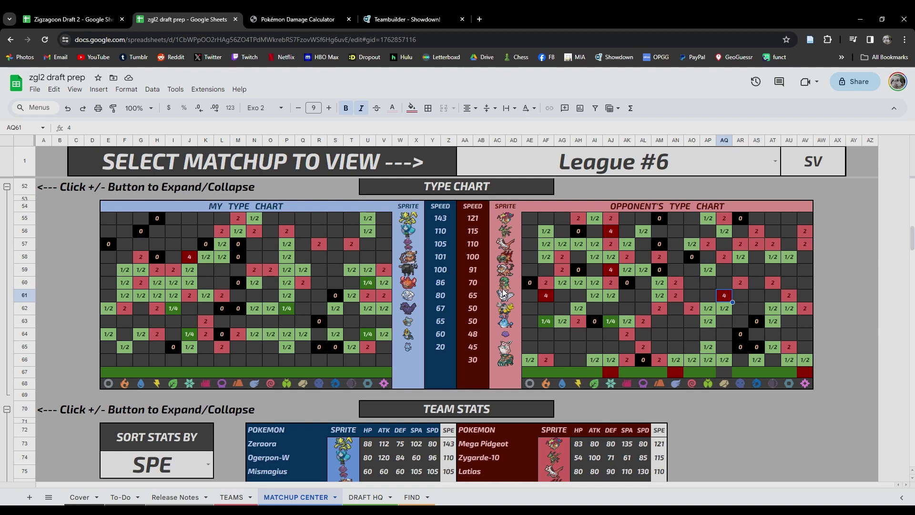
- In the Teambuilder, replace Mismagius's Will-O-Wisp with Power Gem
click(321, 17)
click(405, 19)
click(211, 158)
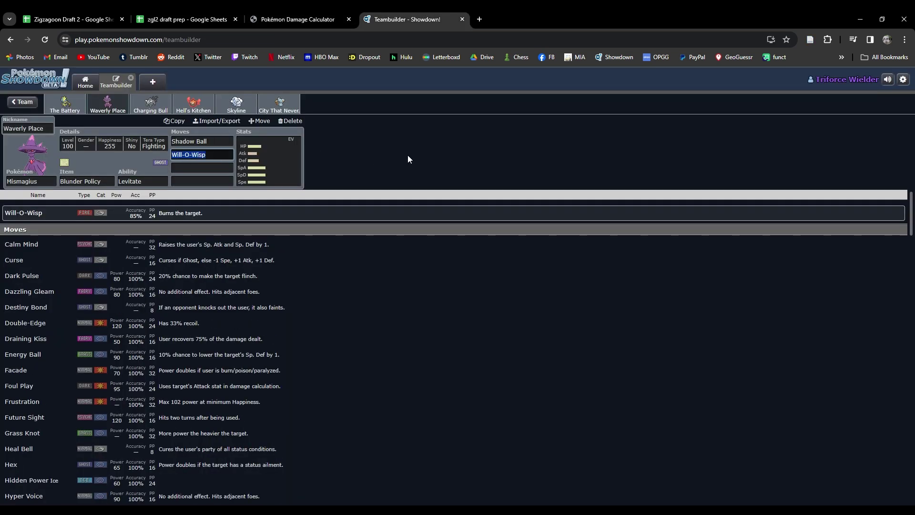
text(power)
key(Return)
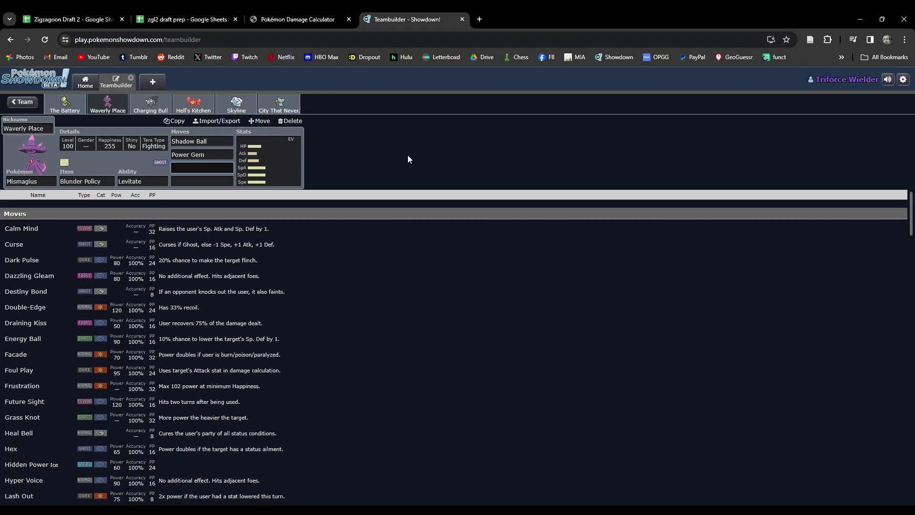
- In the League #6 type chart, select the opponent's Rock weaknesses in rows 55, 58 and 61 together with the matching sprites
click(186, 19)
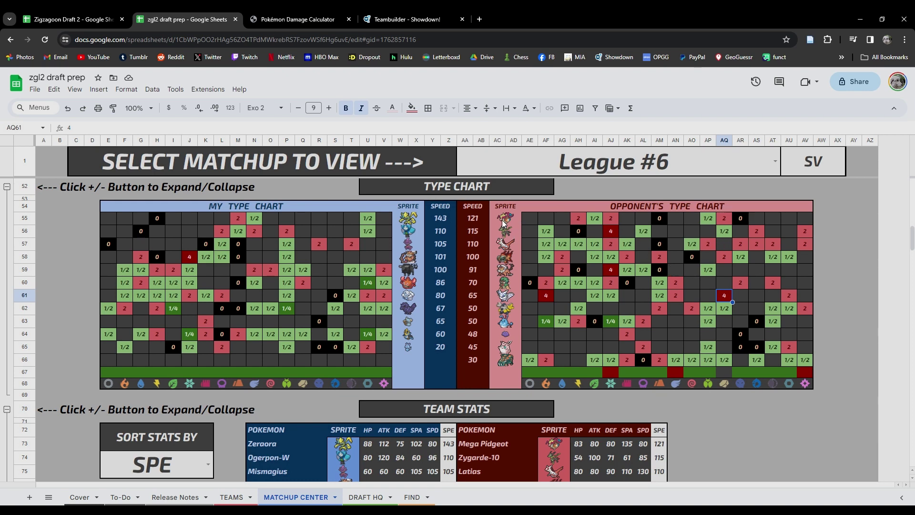
click(723, 219)
ctrl+click(725, 256)
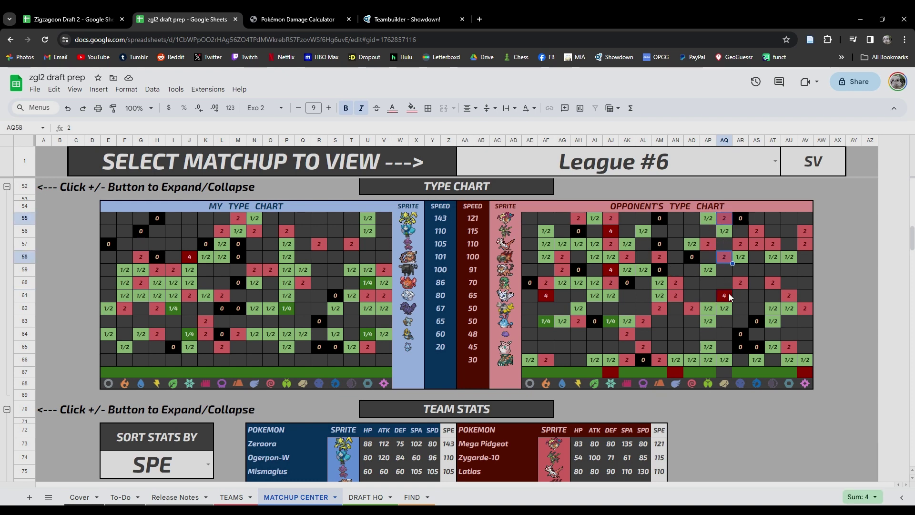
ctrl+click(725, 295)
ctrl+click(506, 220)
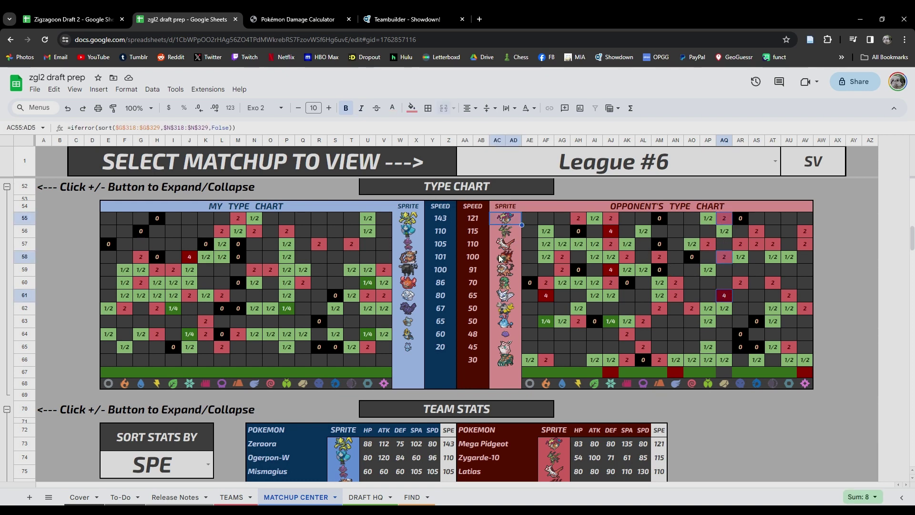
ctrl+click(505, 257)
ctrl+click(508, 297)
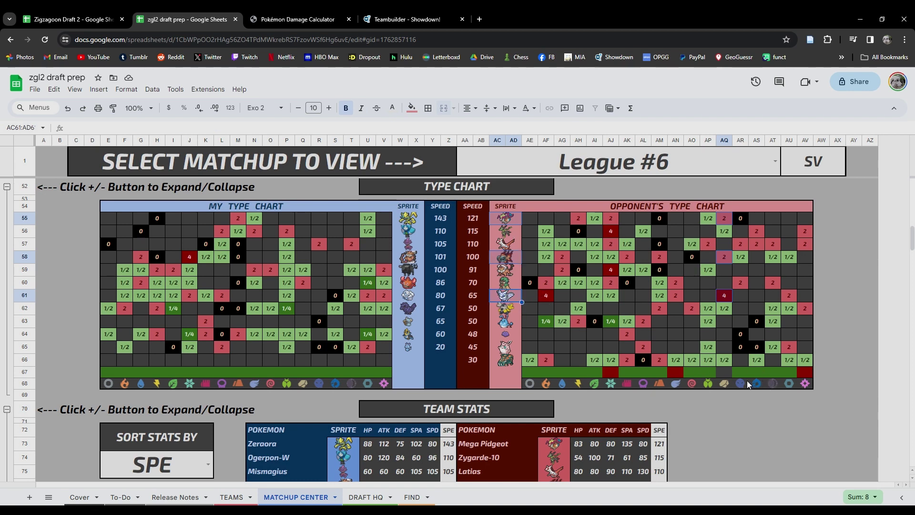
- Add the opponent's Ghost weaknesses in rows 57 and 60 and their sprites to the type chart selection
ctrl+click(505, 286)
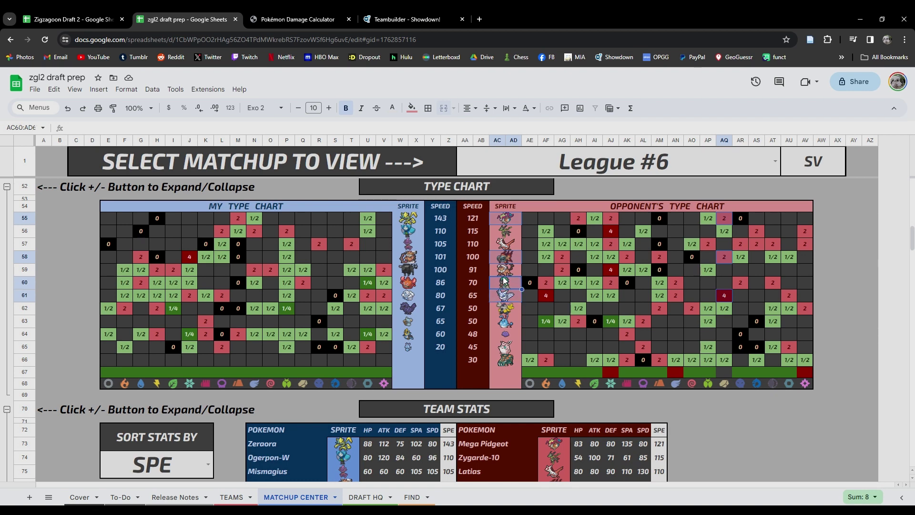
ctrl+click(504, 248)
ctrl+click(740, 245)
ctrl+click(742, 282)
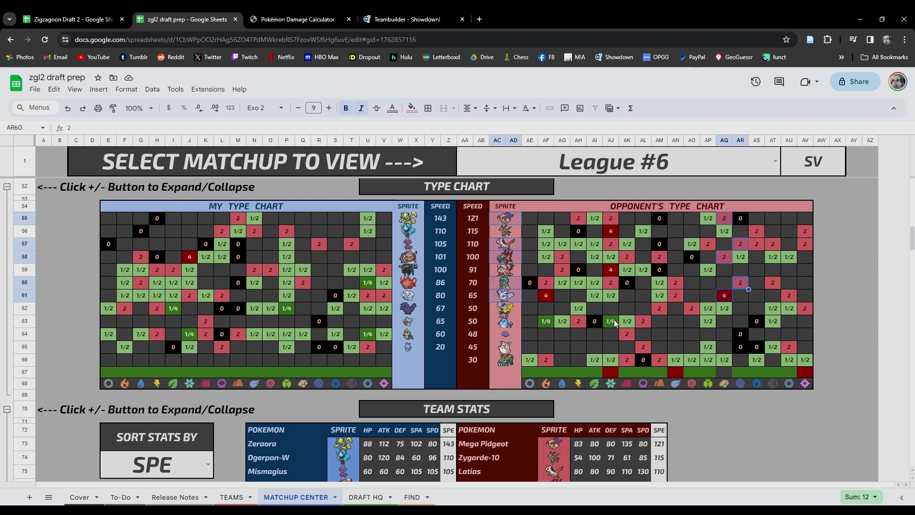
- Add the opponent's fourfold Ice weaknesses in rows 56 and 59 and the row 59 sprite to the selection
ctrl+click(611, 271)
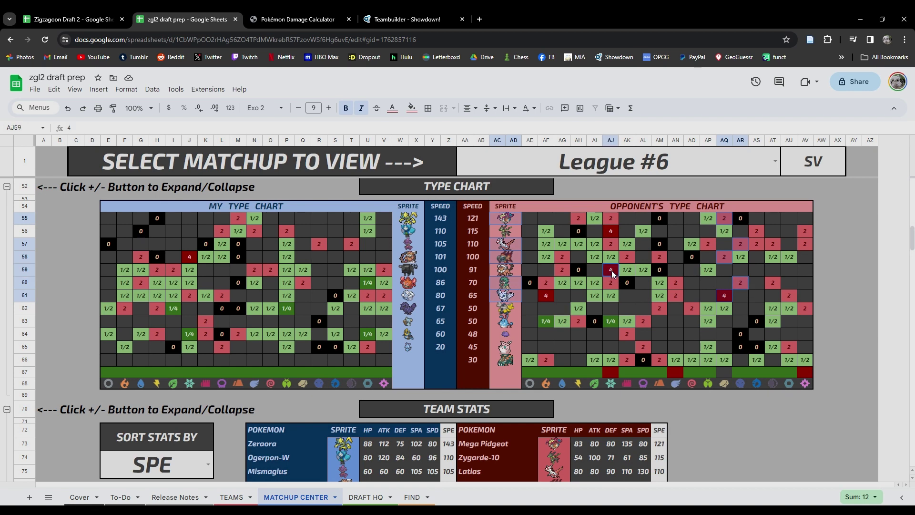
ctrl+click(609, 233)
ctrl+click(507, 271)
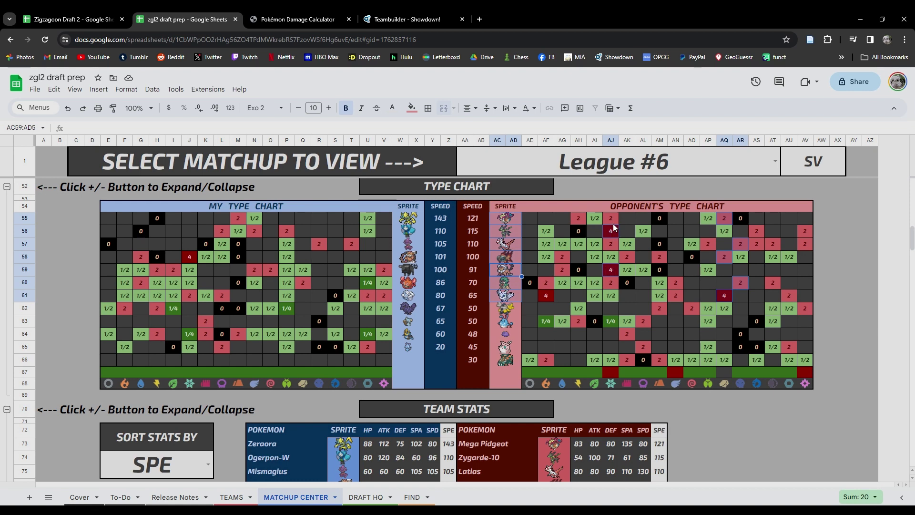
- In the Teambuilder, set Mismagius's second, third and fourth moves to Dazzling Gleam, Power Gem and Will-O-Wisp
key(ctrl+Tab)
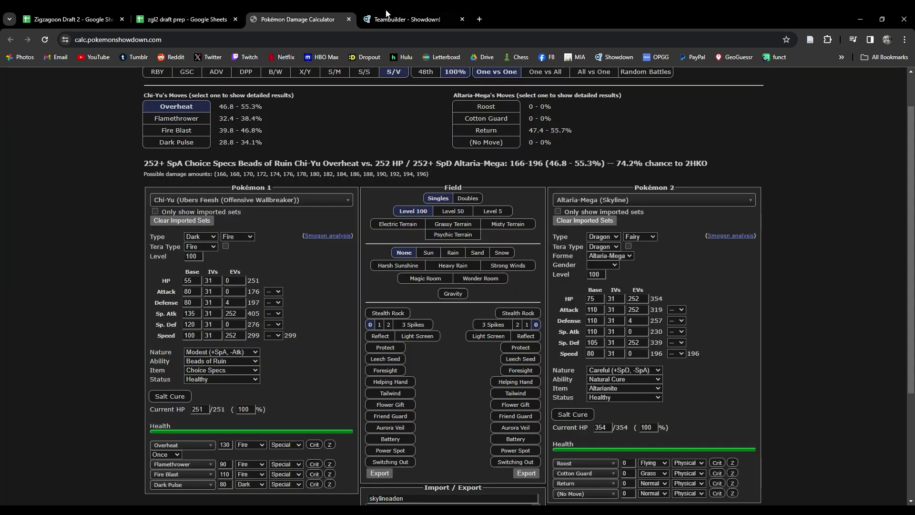
key(ctrl+Tab)
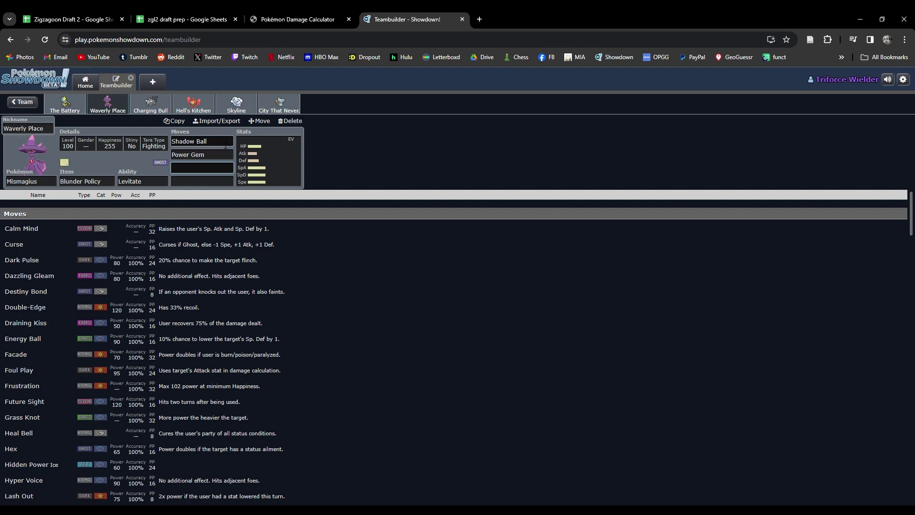
key(shift+Tab)
text(dazz)
key(Return)
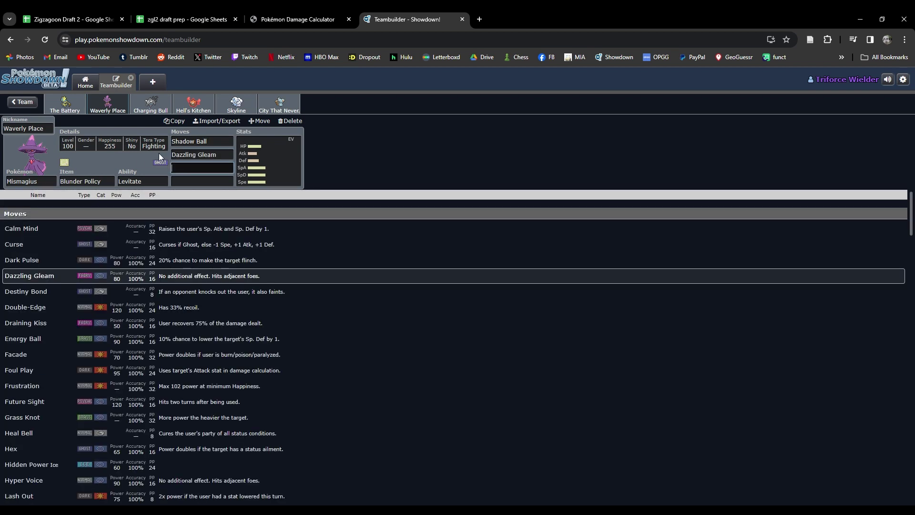
text(power)
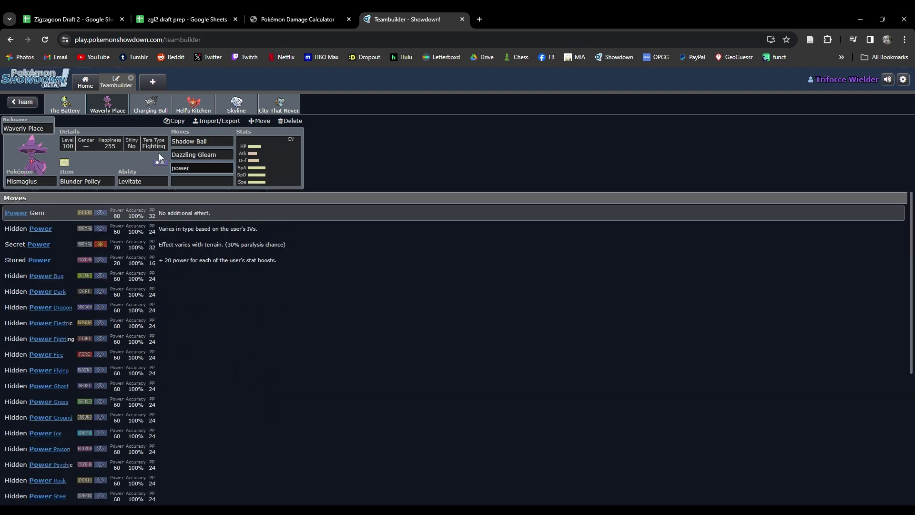
key(Return)
text(will)
key(Return)
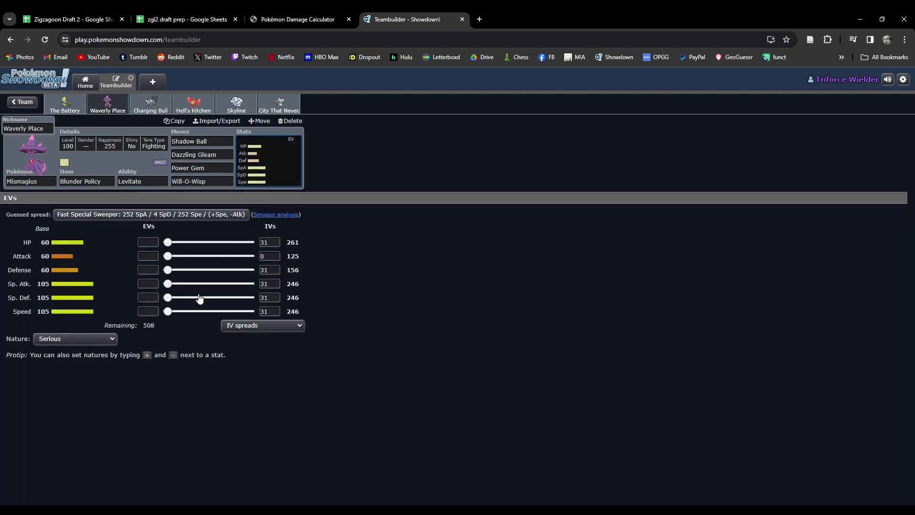
- Set Mismagius's Sp. Atk. and Speed EVs to 252 each
drag(167, 284, 414, 287)
drag(167, 312, 550, 343)
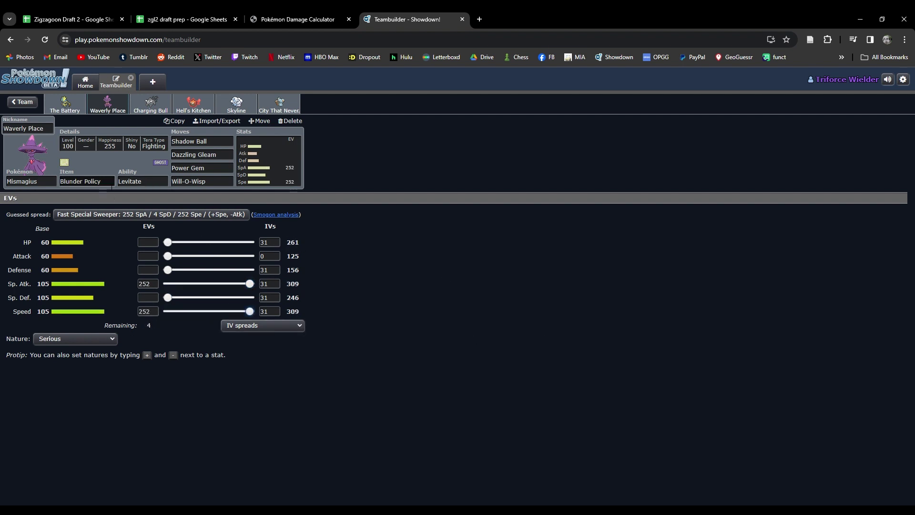
- In the Pokémon Damage Calculator, load Mismagius's imported Waverly1 Place set as Pokémon 2 against Chi-Yu
click(72, 181)
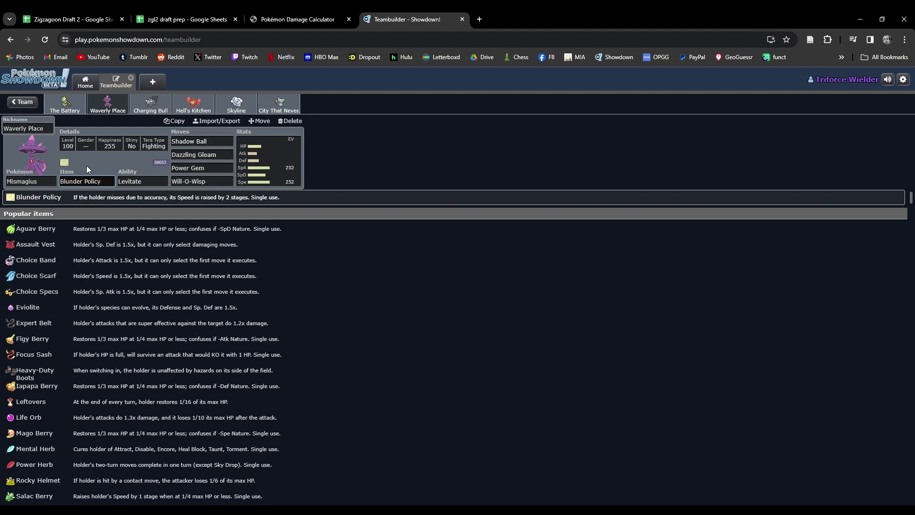
click(290, 16)
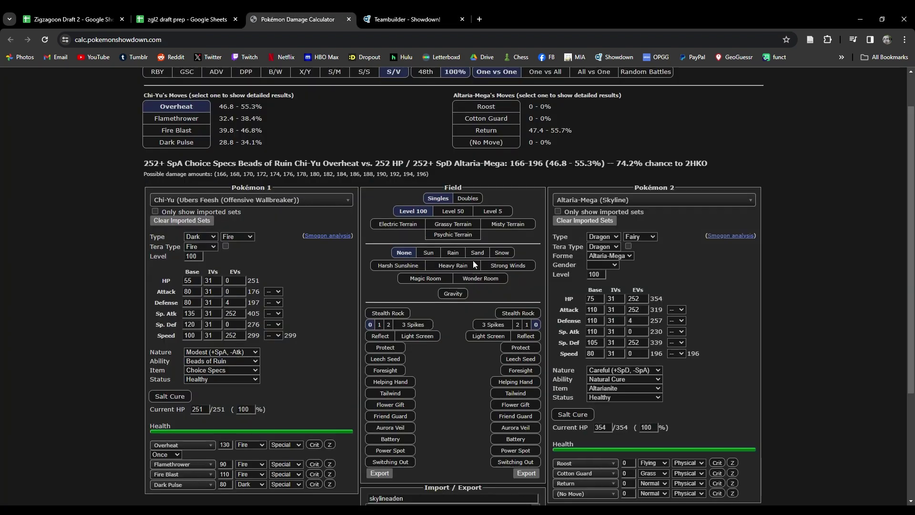
click(637, 201)
text(mismag)
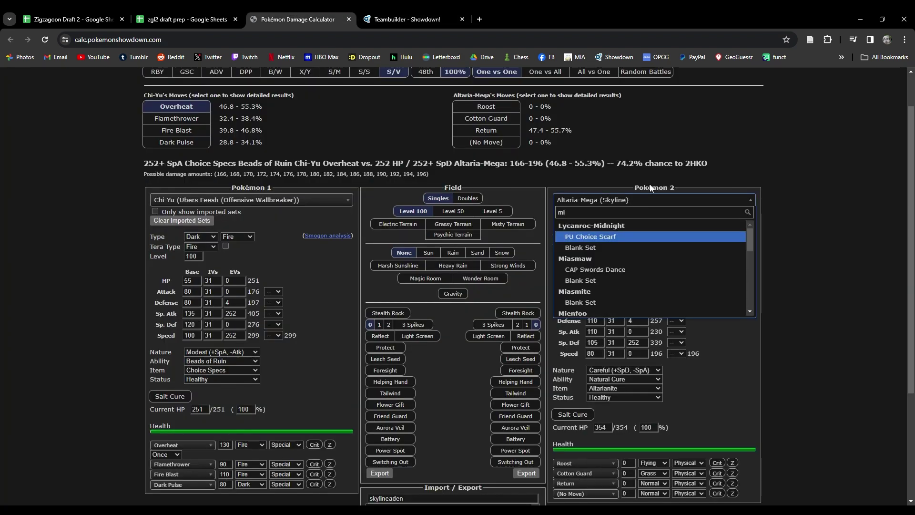
key(Down)
key(Down)
key(Down)
key(Down)
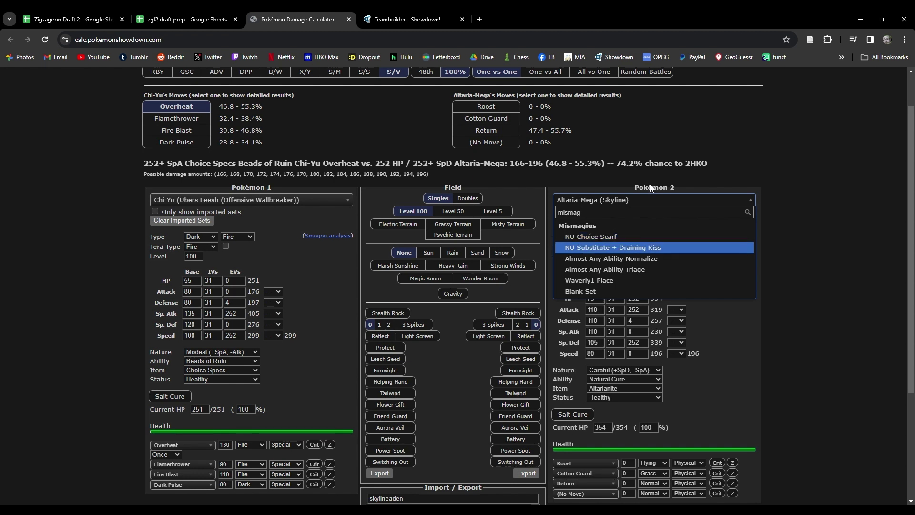
key(Return)
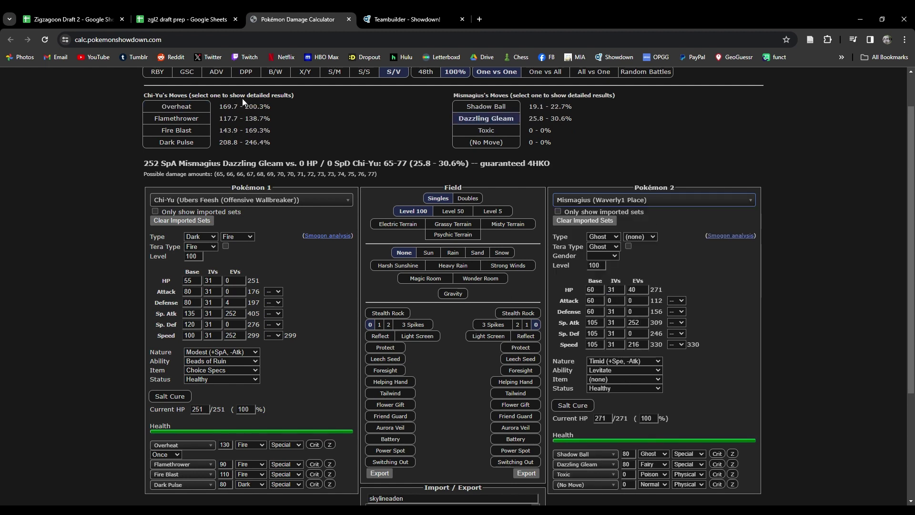
- Check Mismagius's moves in the Teambuilder and set its fourth move in the damage calculator to Power Gem
click(404, 11)
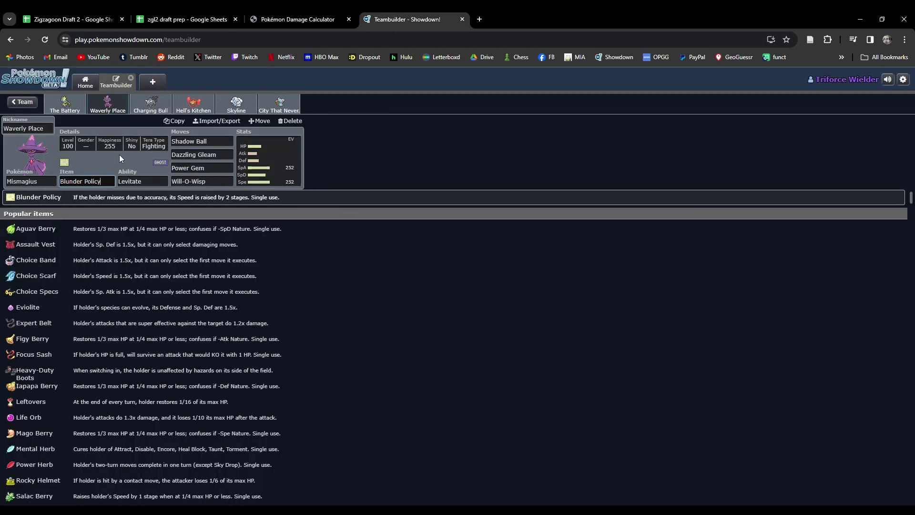
click(266, 15)
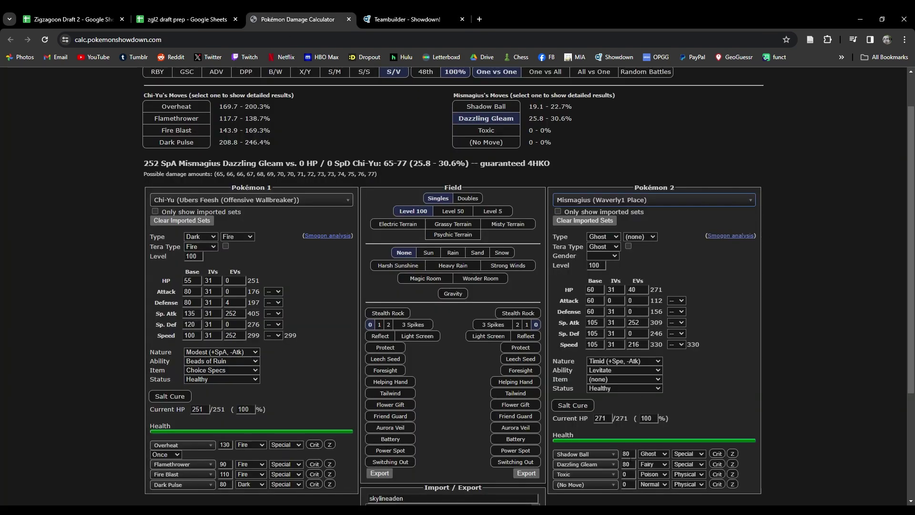
click(608, 485)
text(power)
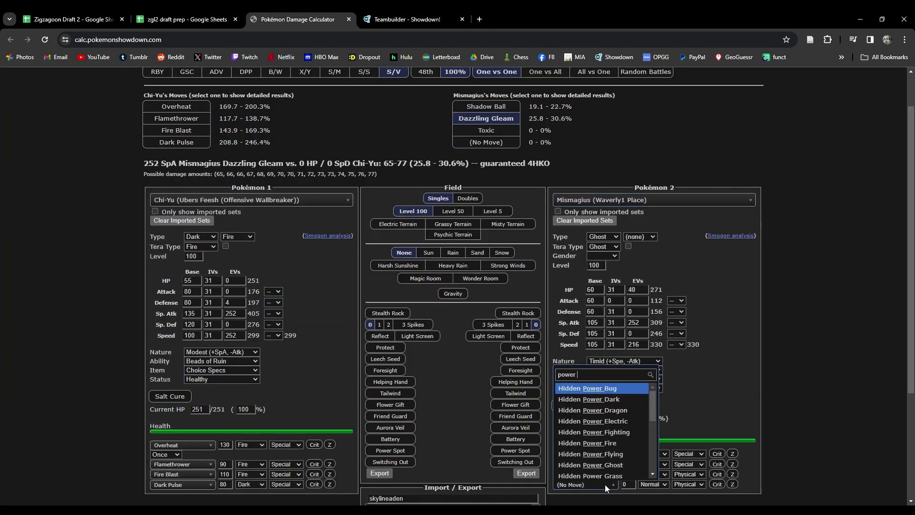
text( gem)
key(Return)
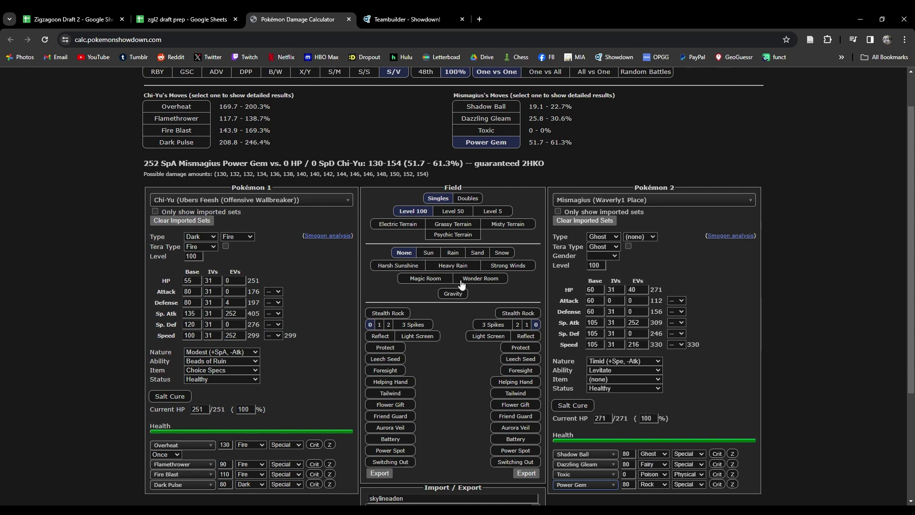
- Set Mismagius's Tera Type to Fighting in the damage calculator
click(206, 11)
click(295, 19)
click(612, 246)
key(Down)
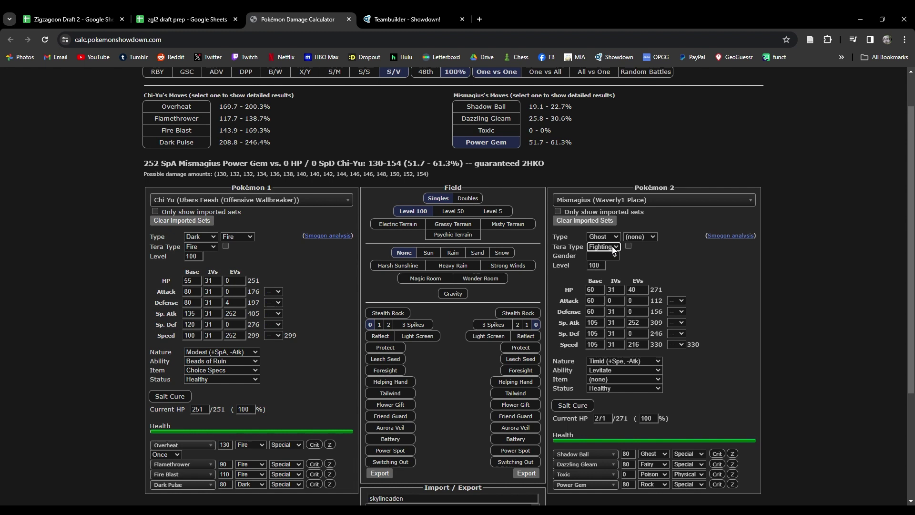
- Replace Mismagius's fourth move with Tera Blast and activate its Terastallization in the calculation
click(613, 484)
text(tera bla)
key(Return)
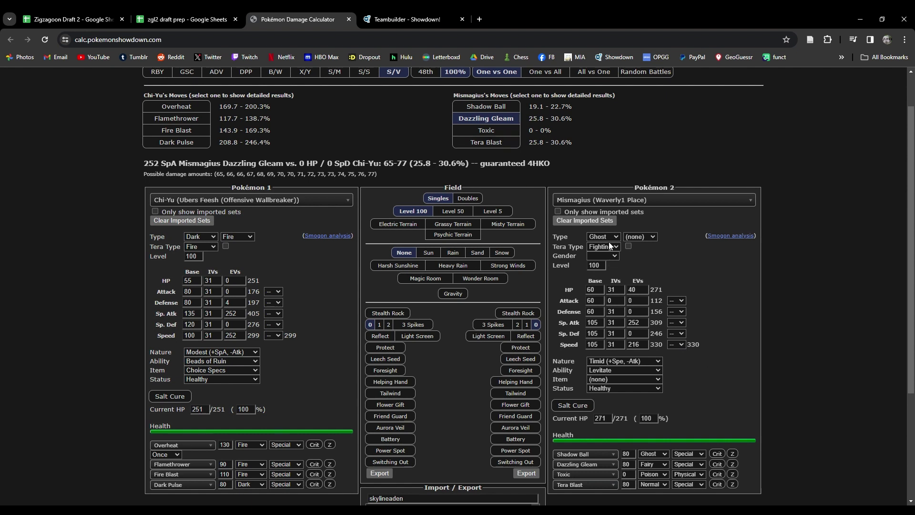
click(628, 246)
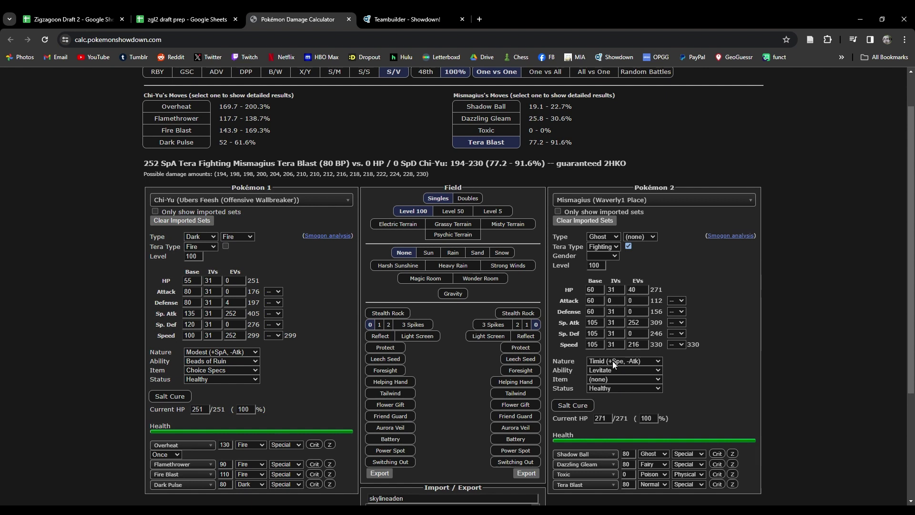
- Set Mismagius's nature to Modest (+SpA, -Atk) in the damage calculator
key(m)
key(o)
key(Return)
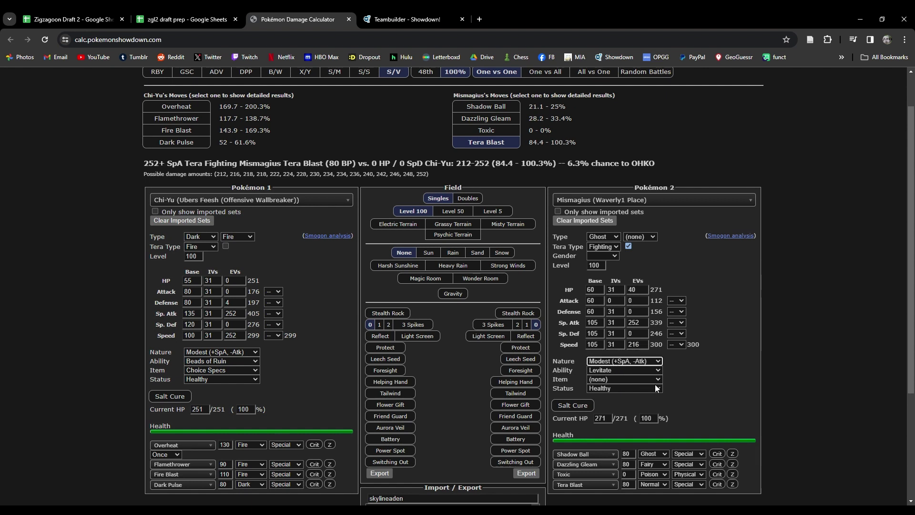
- Load Pidgeot-Mega's National Dex RU Offensive Pivot set as Pokémon 1 in the damage calculator
click(419, 18)
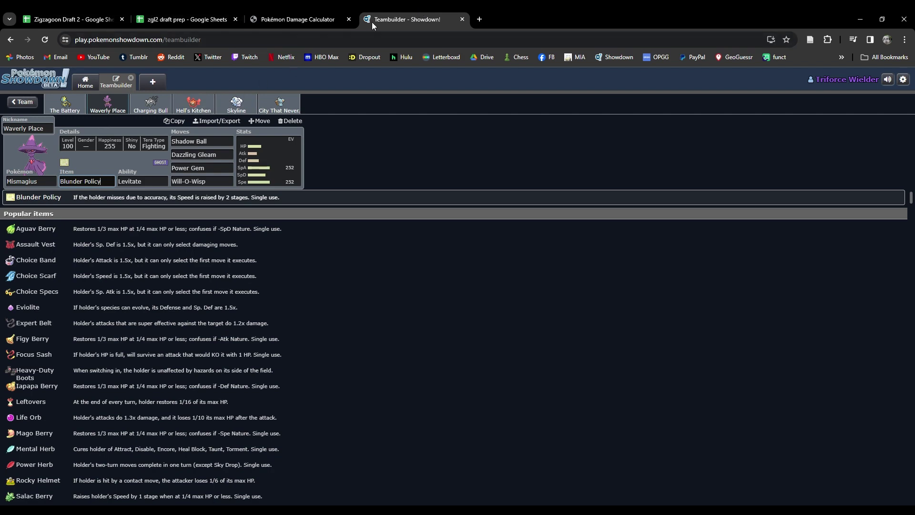
click(296, 19)
click(351, 202)
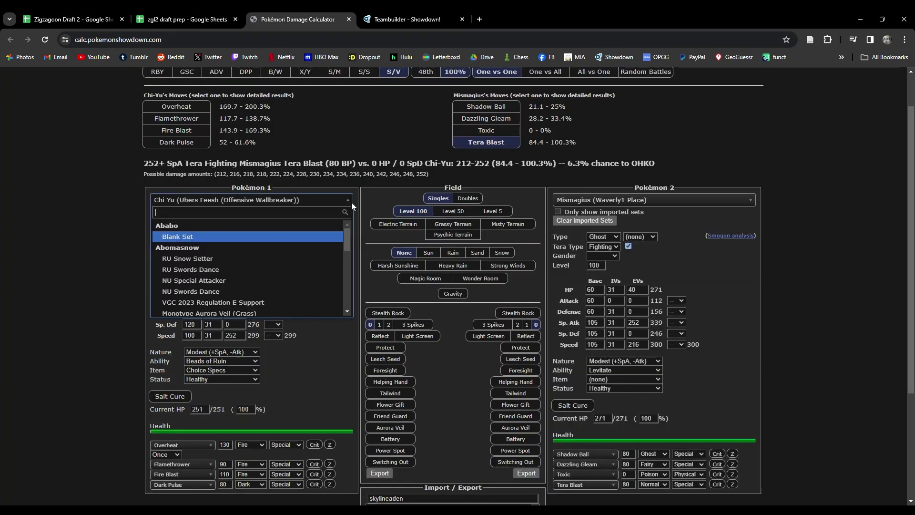
text(pidgeot)
key(Down)
key(Down)
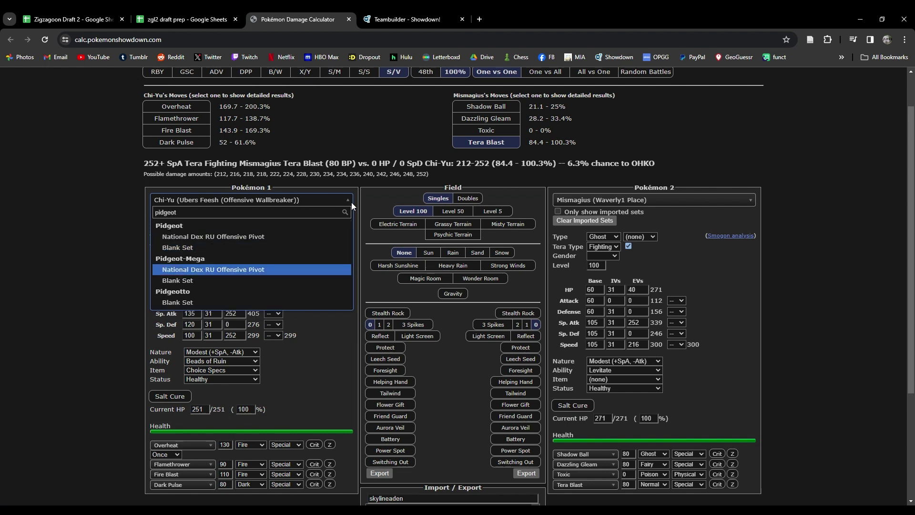
key(Down)
key(Up)
key(Return)
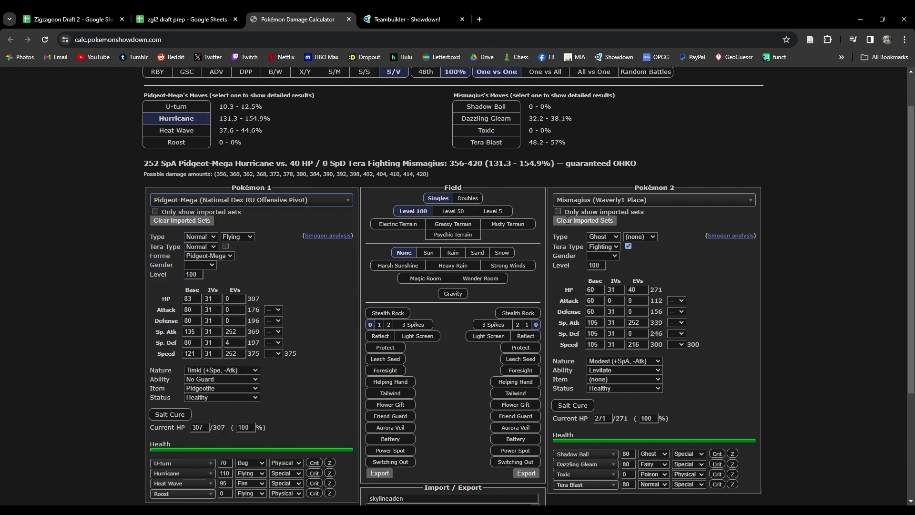
- Turn off Mismagius's Terastallization and set its fourth move back to Power Gem
click(628, 247)
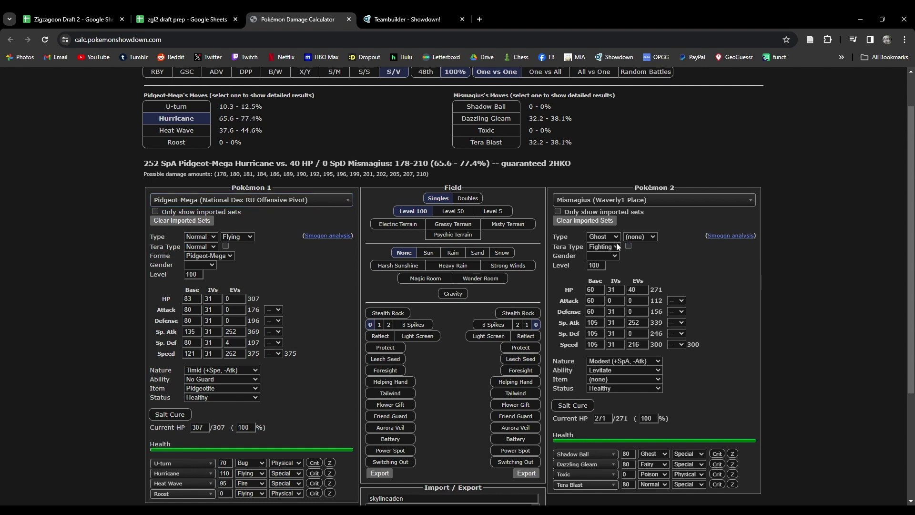
click(577, 486)
text(power gem)
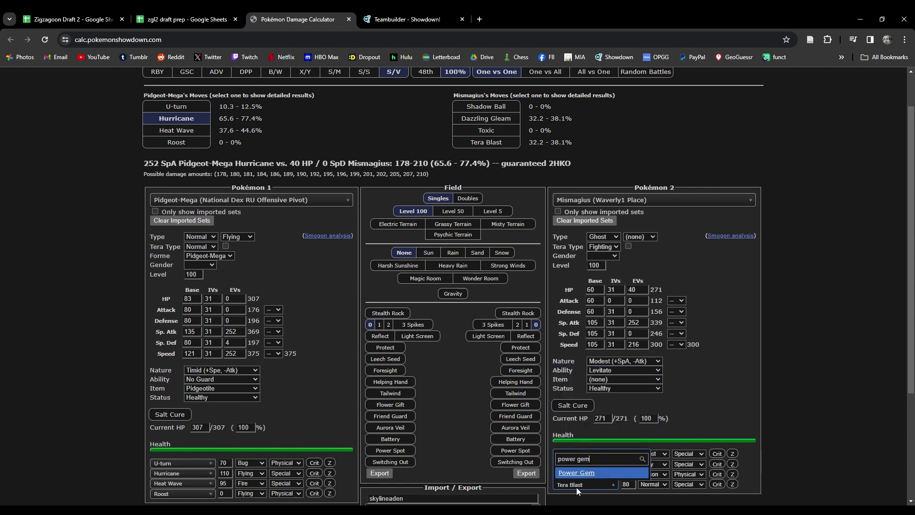
key(Return)
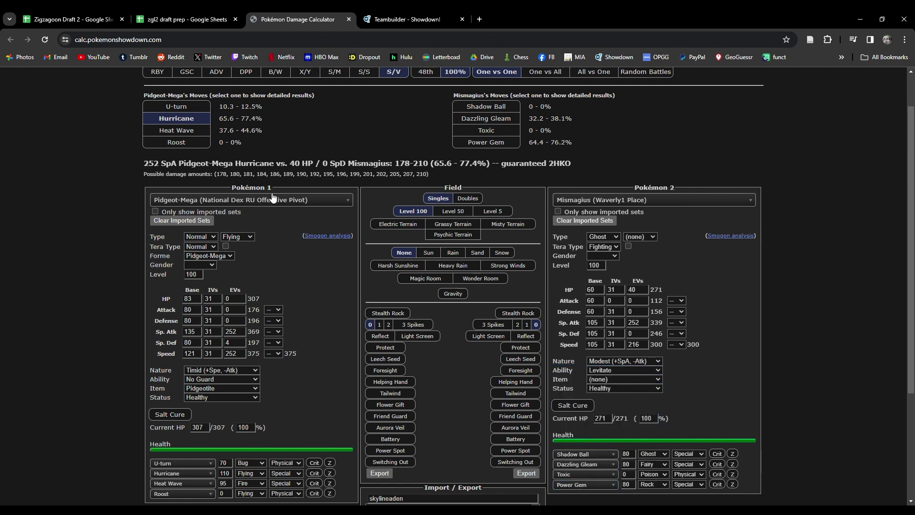
- Compare the League #6 type chart in the draft prep sheet with Mismagius's Teambuilder set
click(186, 19)
click(399, 14)
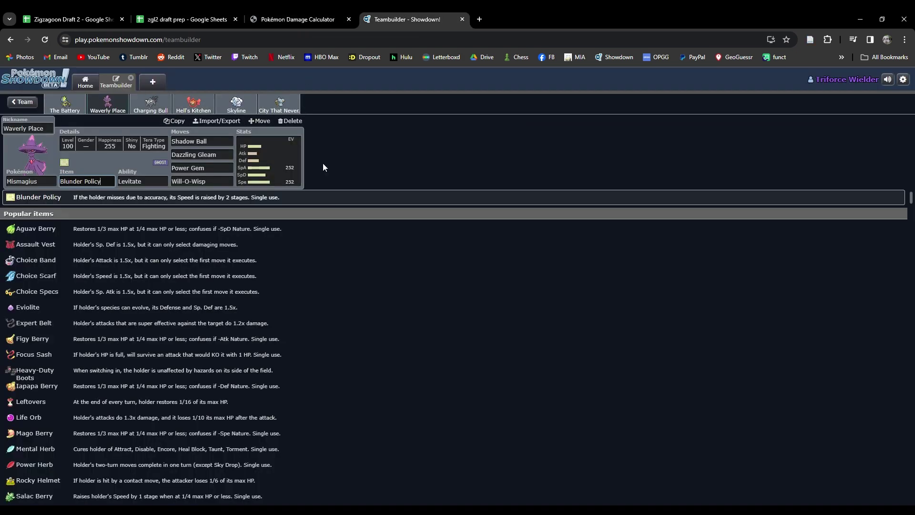
click(197, 12)
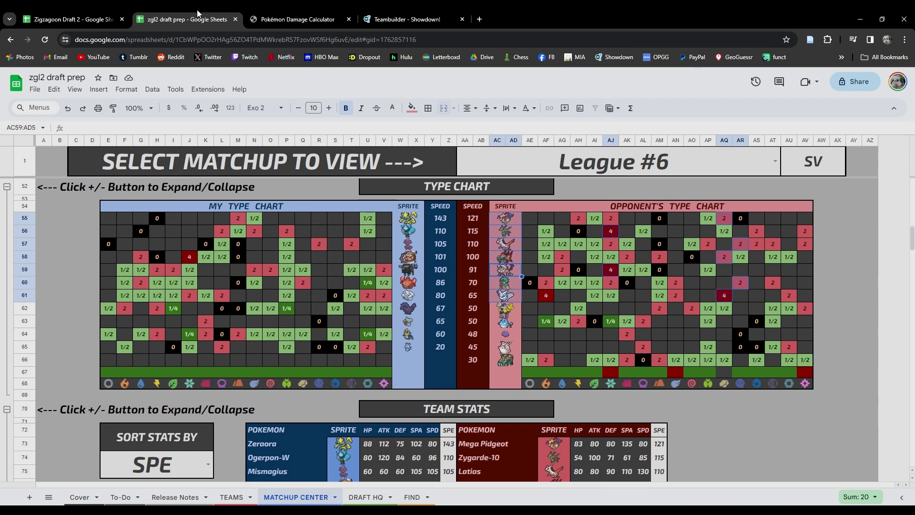
click(405, 10)
- In the Teambuilder, set Rotom-Heat's Speed EVs to 220 and clear its HP EVs, consulting the sheet's speed comparison
click(156, 105)
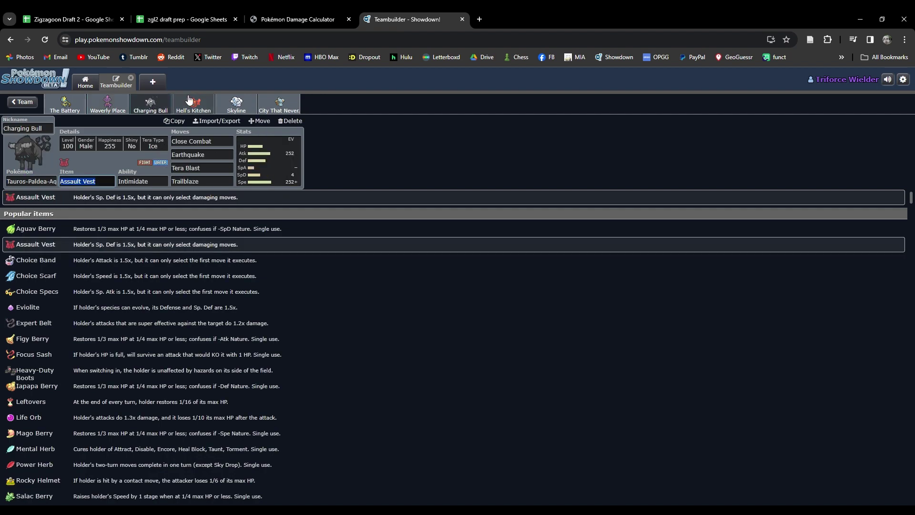
click(188, 103)
click(272, 165)
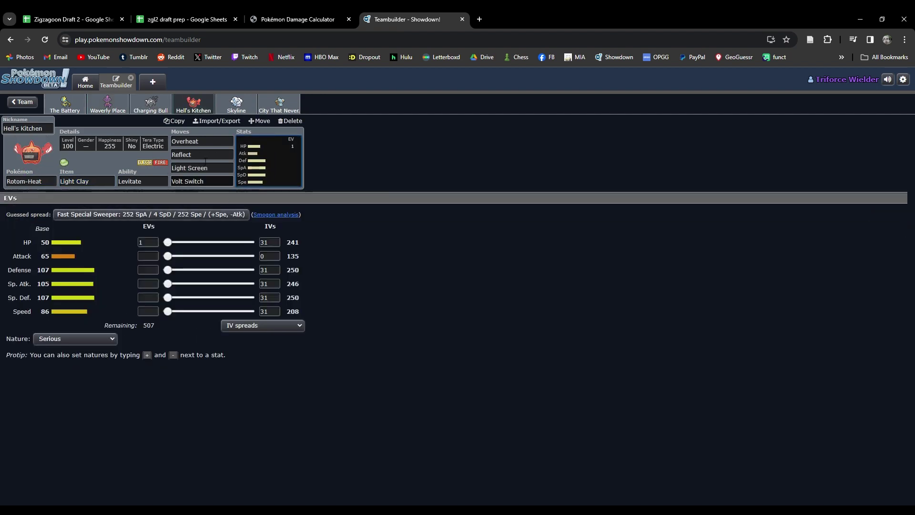
click(185, 19)
scroll(437, 264, down, 3)
scroll(439, 267, down, 6)
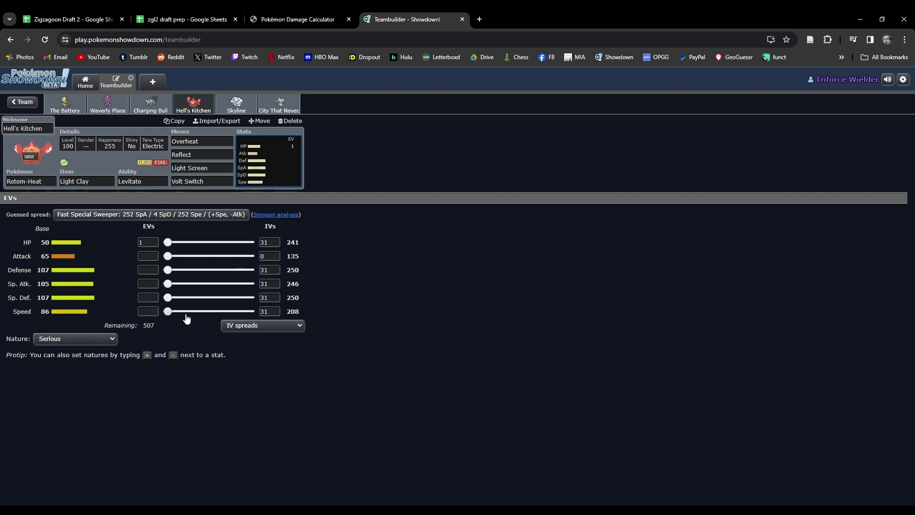
drag(172, 312, 245, 324)
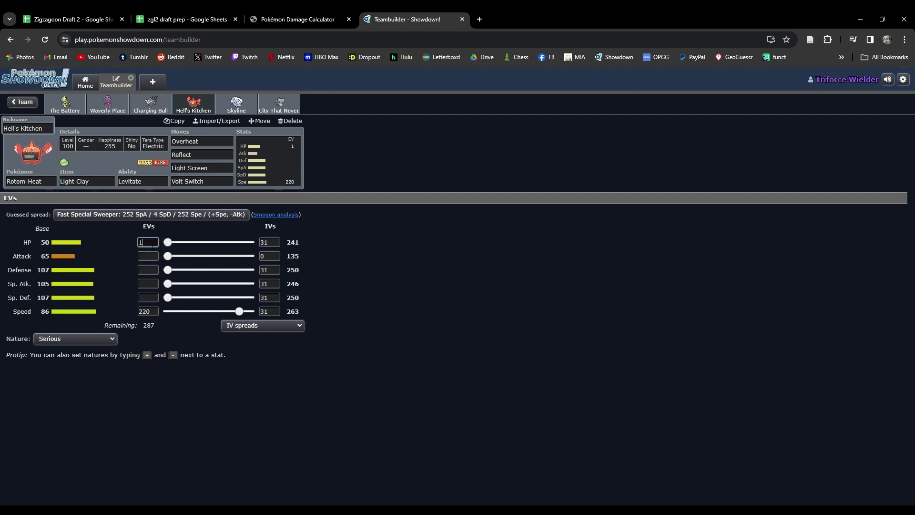
key(BackSpace)
- Examine the opponent's attack stats in the draft prep sheet's team stats table, including Zygarde-10 and Landorus-Therian
click(201, 19)
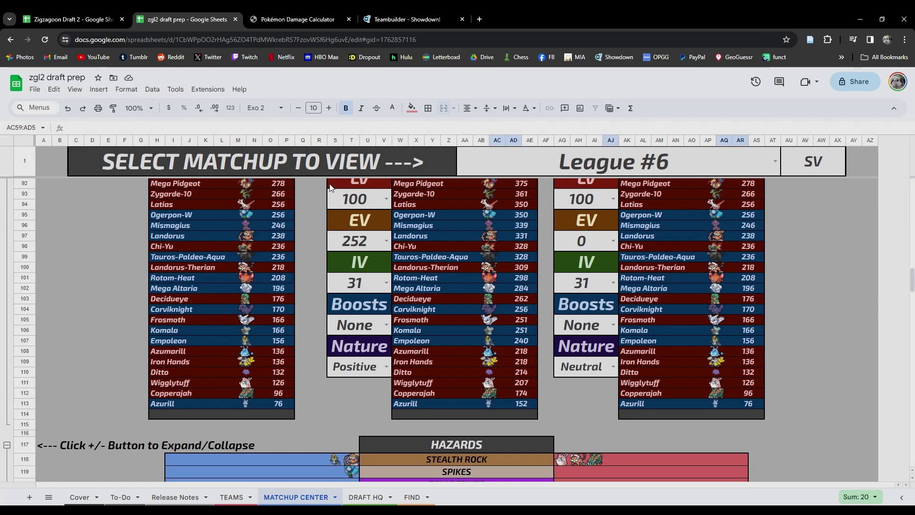
scroll(511, 299, up, 6)
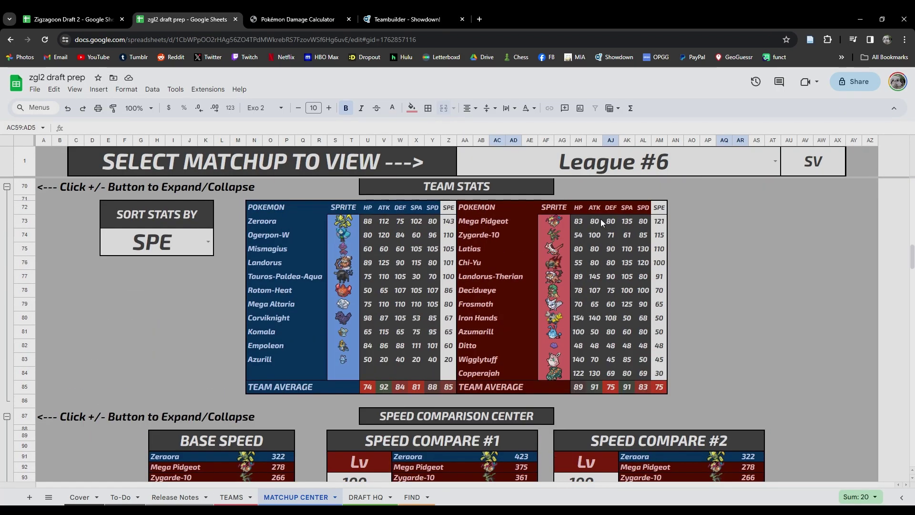
click(595, 235)
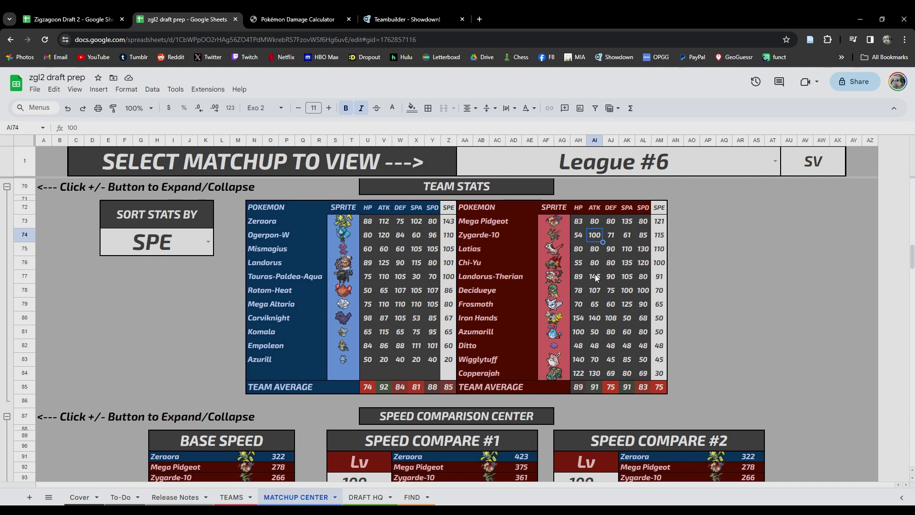
click(286, 13)
key(ctrl+Tab)
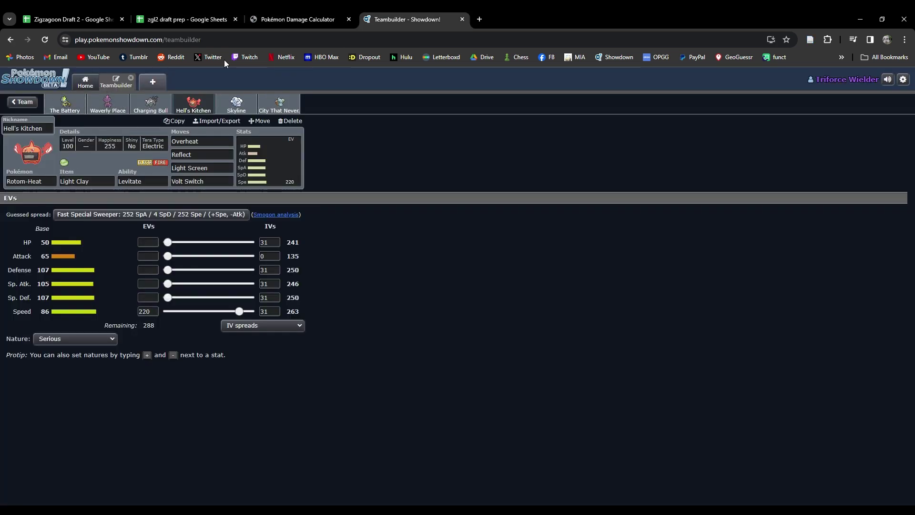
- Search the web for "smogon landorus", review Landorus-Therian's SV Choice Scarf set on Smogon, and return to the draft prep sheet
click(476, 14)
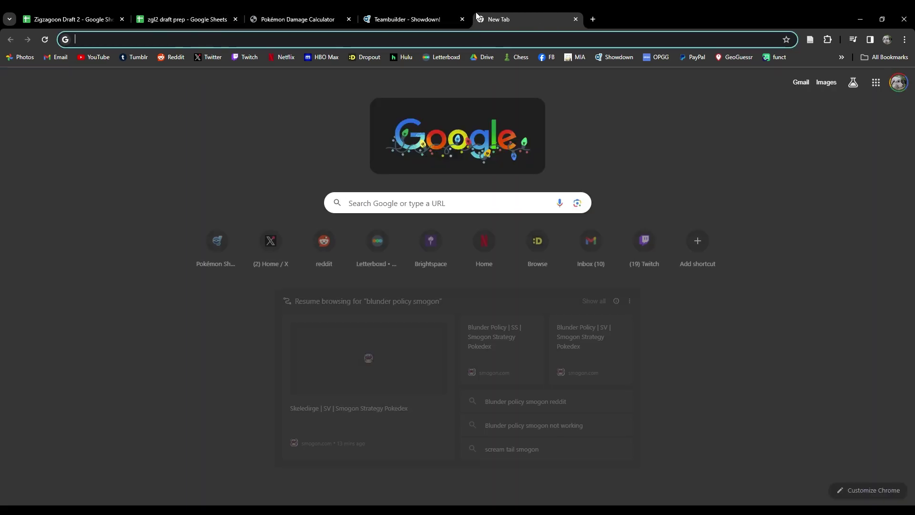
text(smogon landorus)
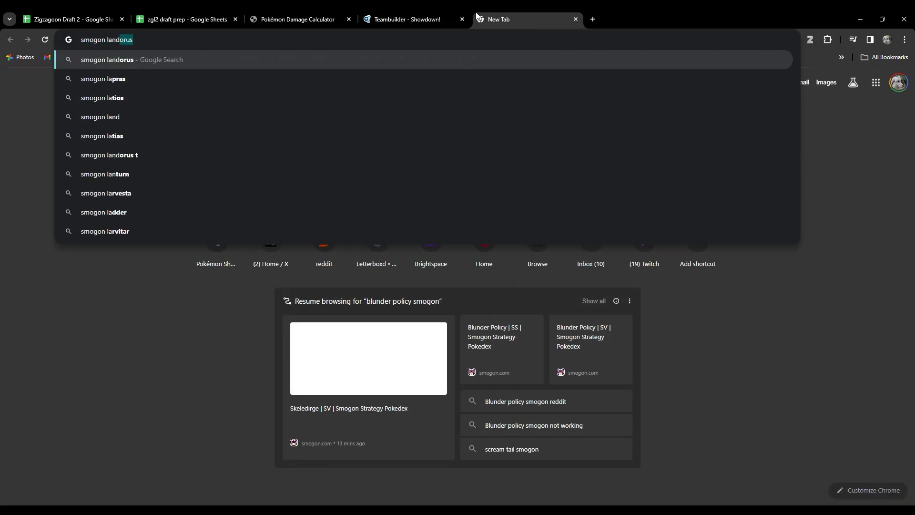
key(Return)
click(191, 251)
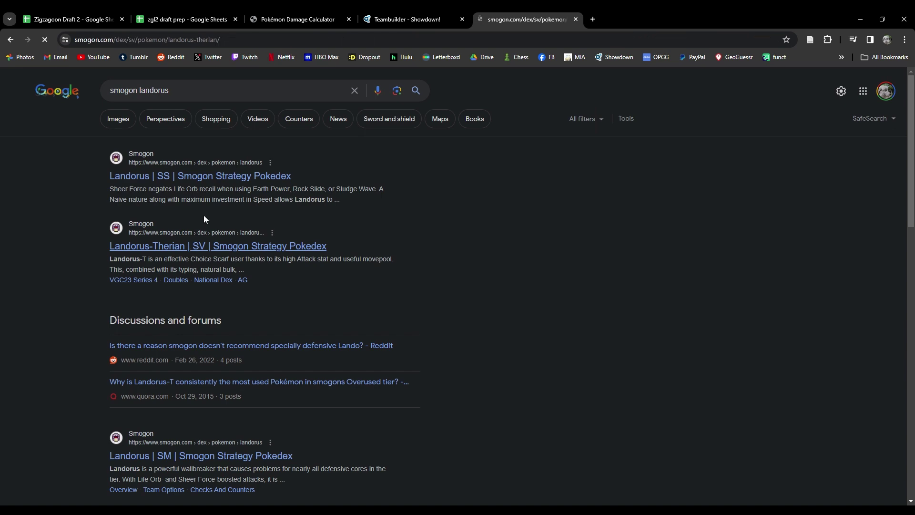
scroll(236, 241, down, 4)
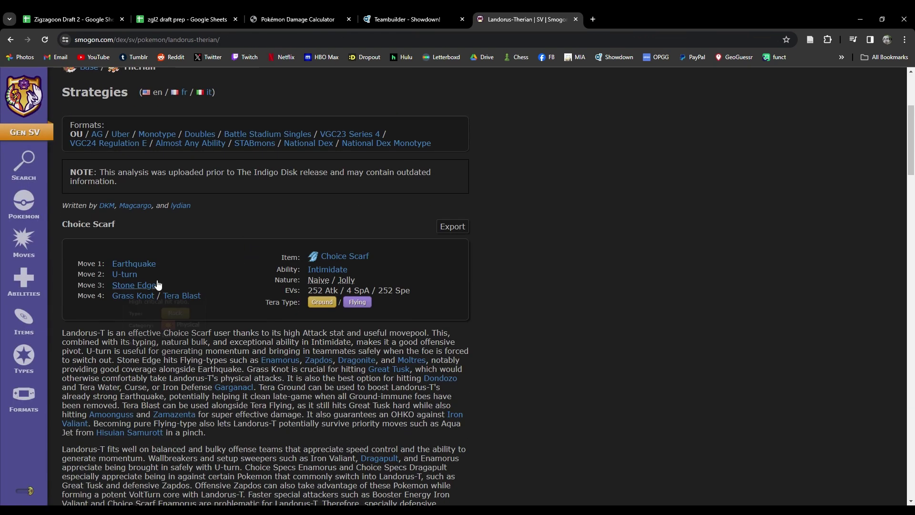
click(285, 16)
click(238, 12)
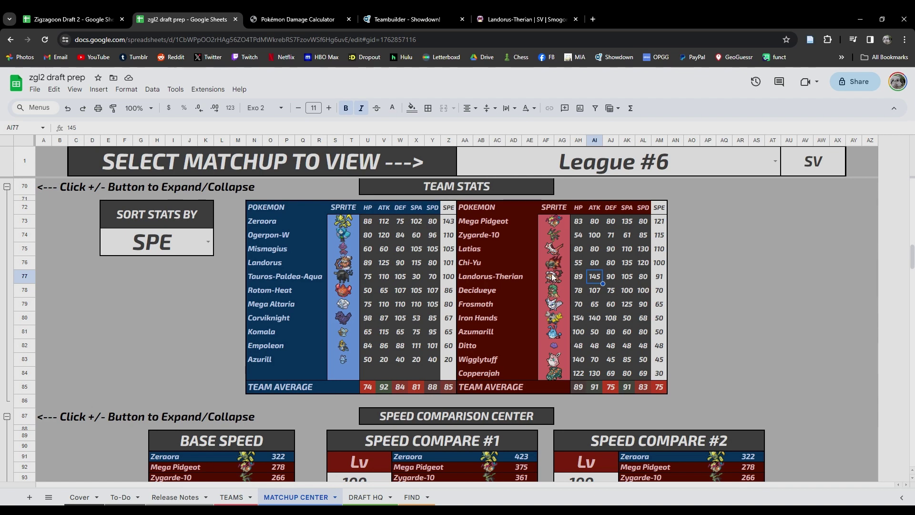
- Examine the opponent's Fire weaknesses in the League #6 type chart, focusing on Decidueye and Frosmoth, and compare with Rotom-Heat's Teambuilder set
scroll(549, 275, up, 5)
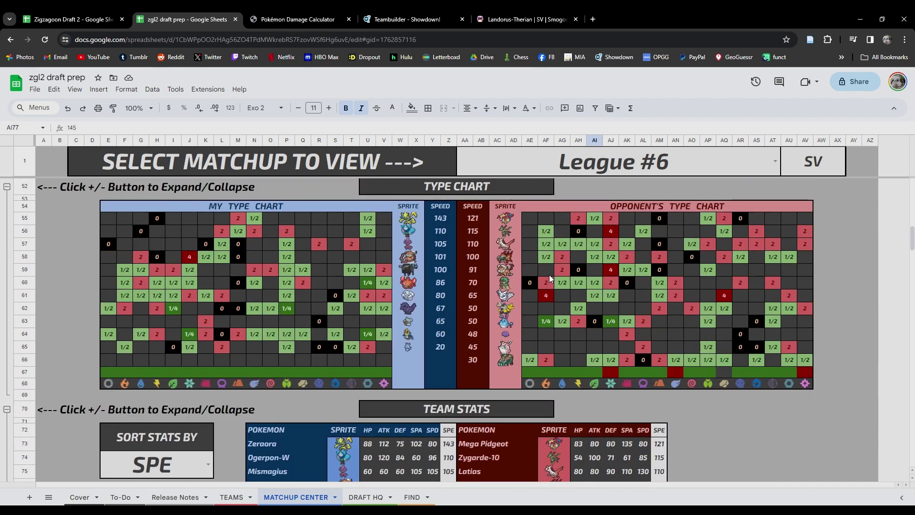
scroll(406, 270, down, 5)
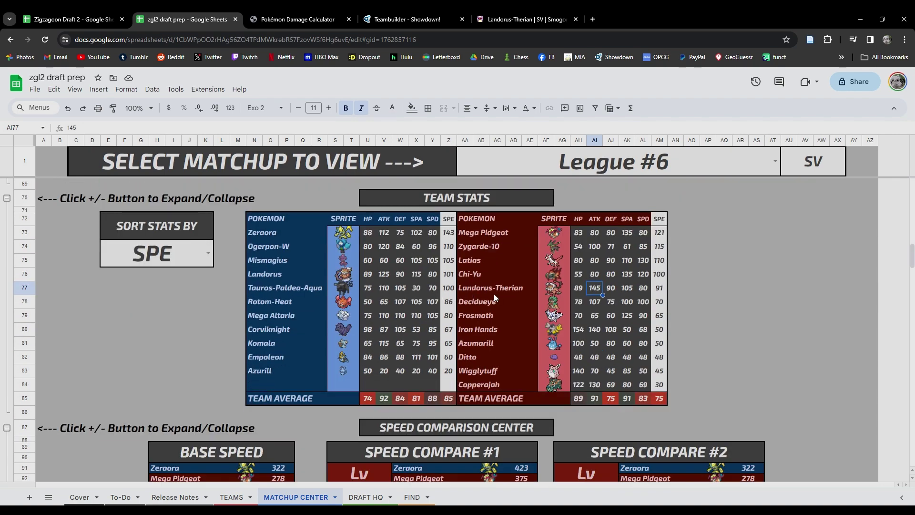
scroll(494, 293, down, 3)
click(389, 17)
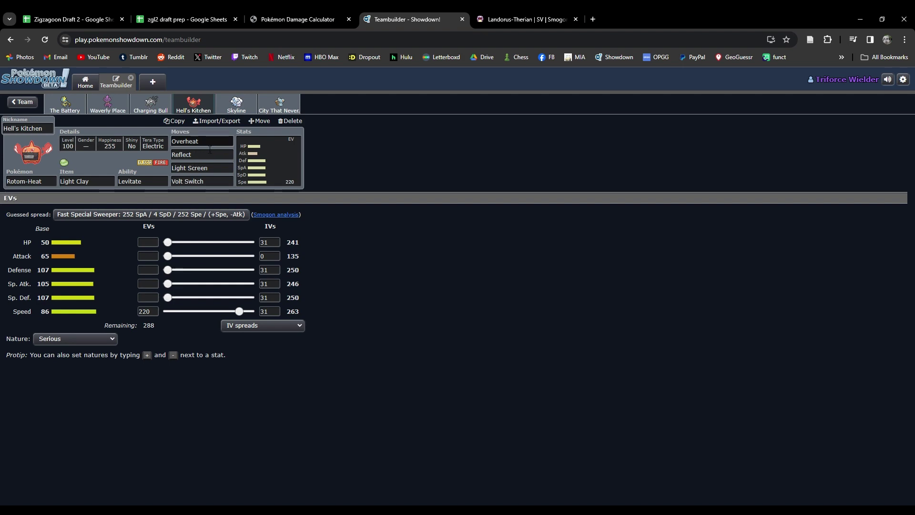
key(ctrl+2)
scroll(516, 296, down, 5)
scroll(531, 307, up, 2)
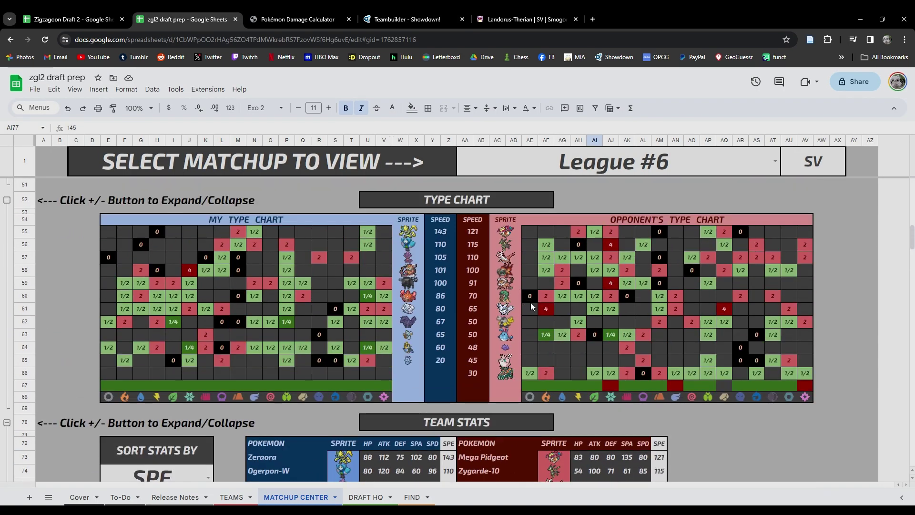
click(547, 309)
click(546, 297)
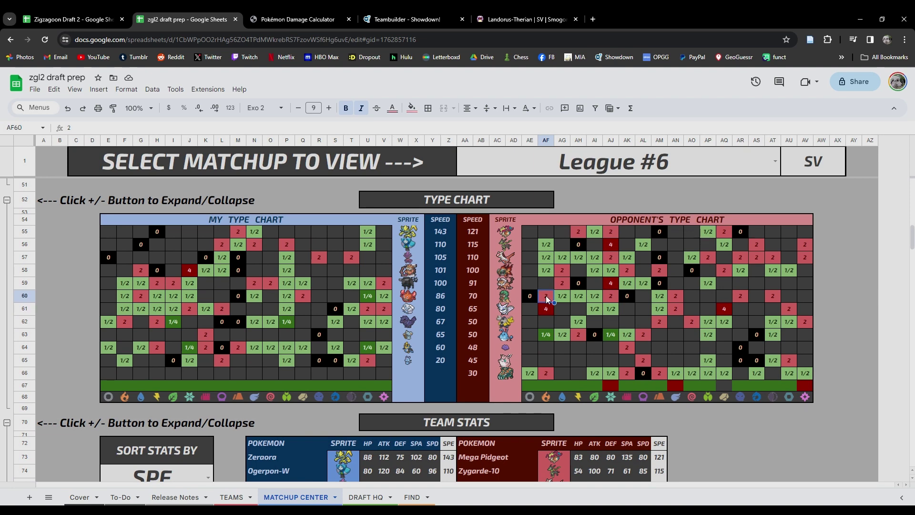
shift+click(545, 309)
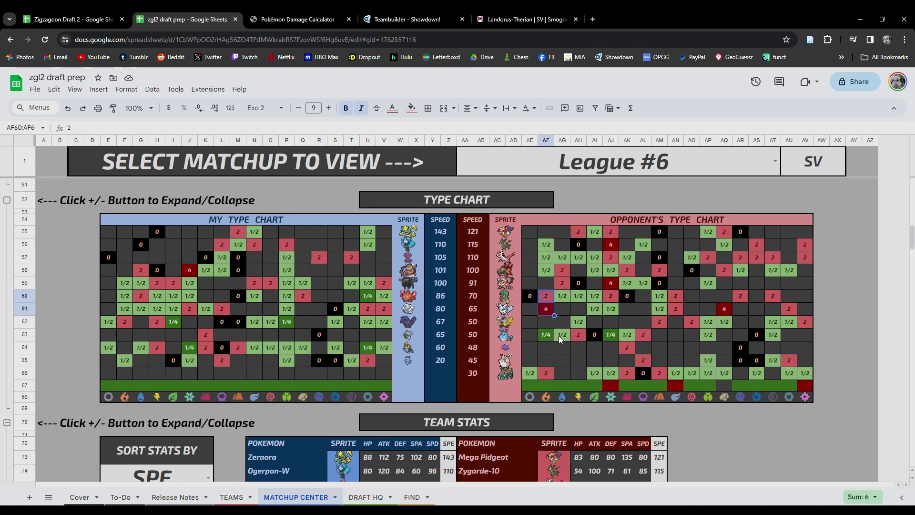
click(456, 15)
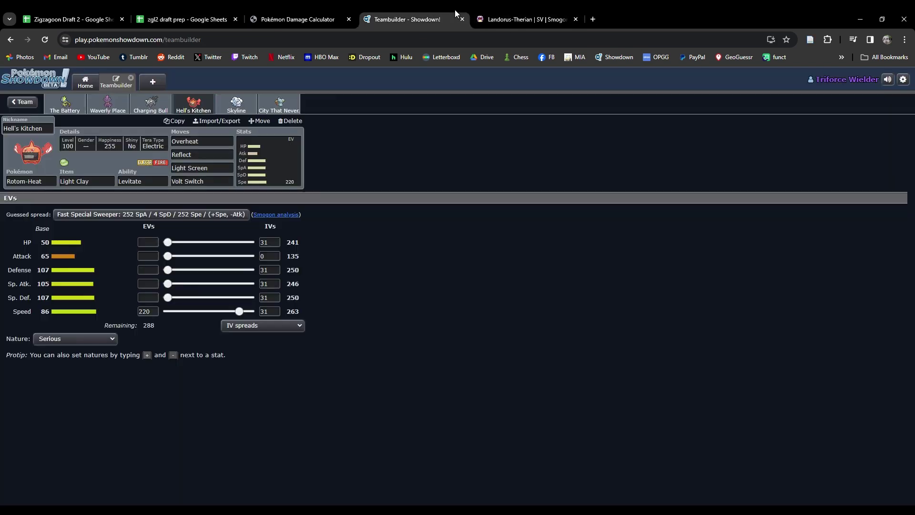
- In the damage calculator, load Rotom-Heat's OU Specially Defensive Pivot set as Pokémon 2
click(286, 20)
click(714, 203)
text(r)
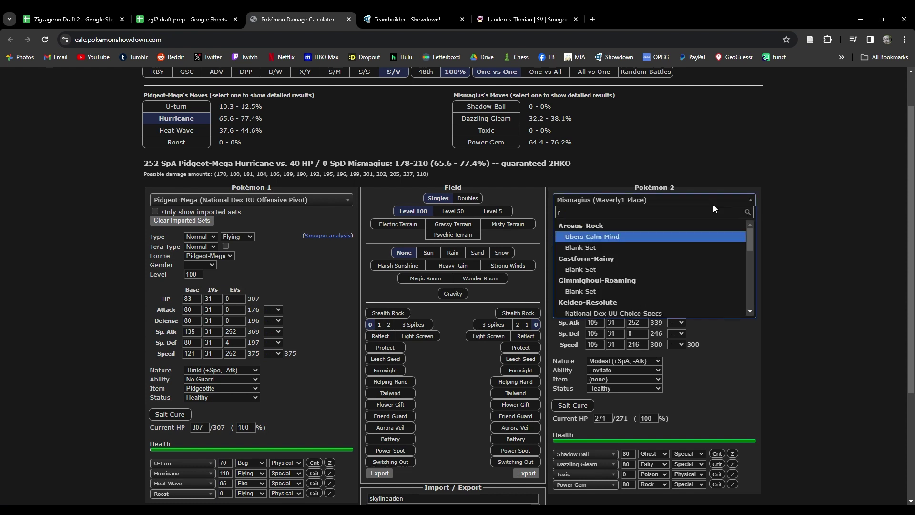
text(otom-heat)
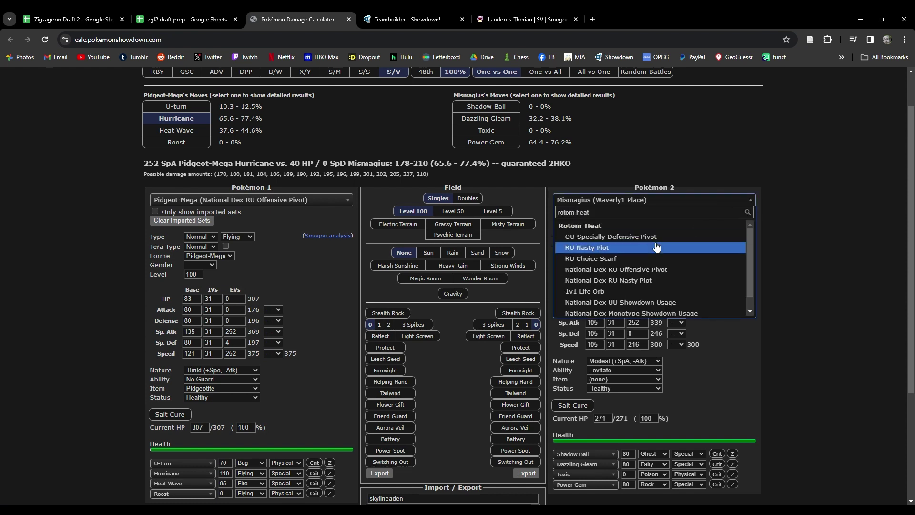
scroll(658, 253, down, 1)
scroll(659, 252, up, 2)
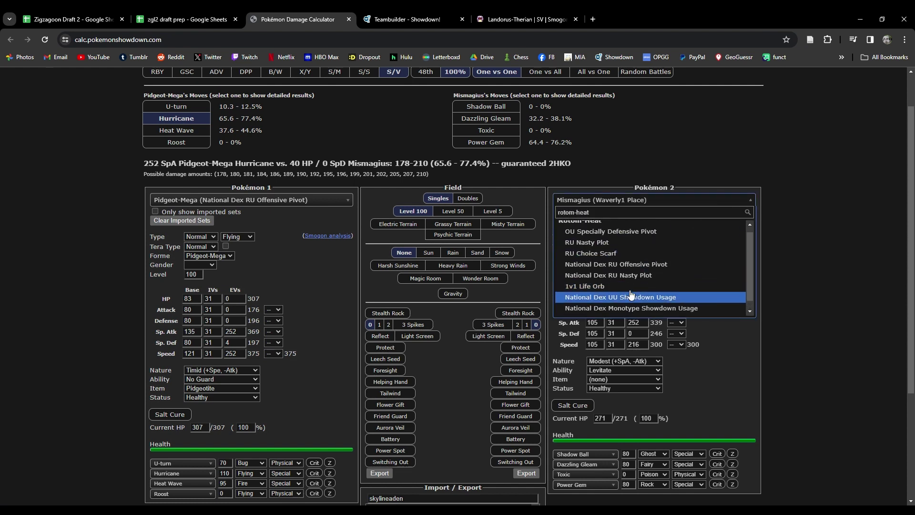
click(620, 236)
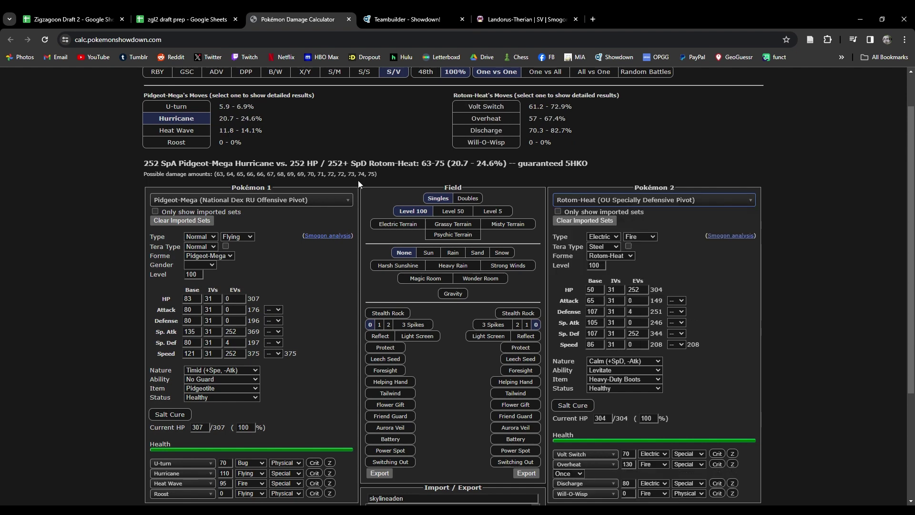
- Load Copperajah's RU Tank set as Pokémon 1 to check its damage matchup with Rotom-Heat
click(295, 201)
text(copperaja)
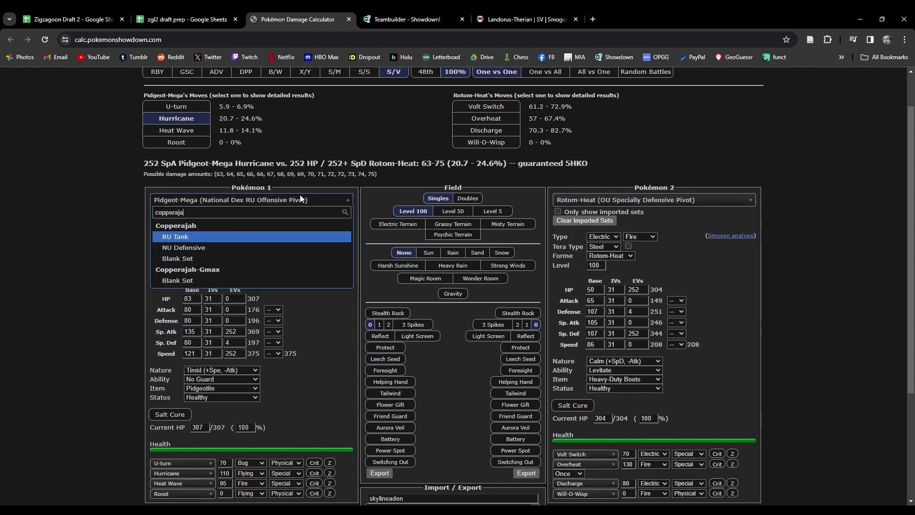
key(Return)
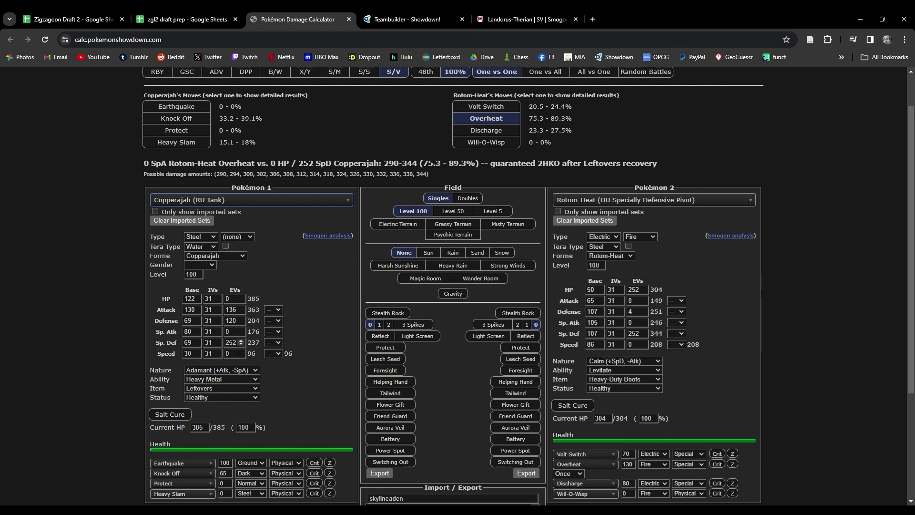
- Load Decidueye's NU Swords Dance set as Pokémon 1 and set Rotom-Heat's Sp. Atk EVs to 20
click(262, 198)
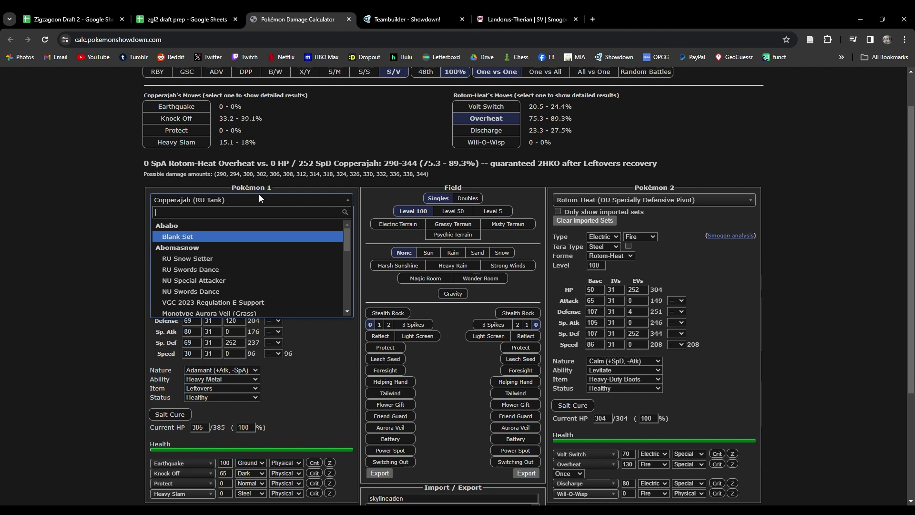
text(deciduey)
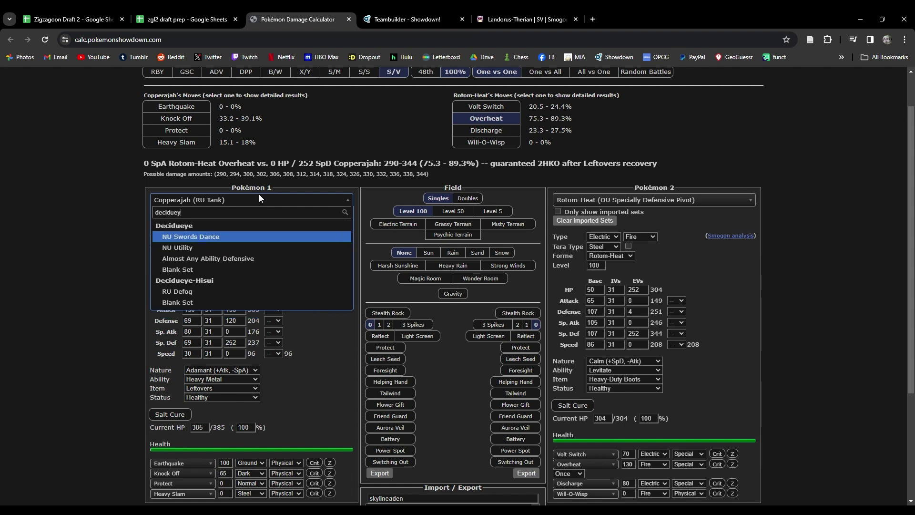
key(Return)
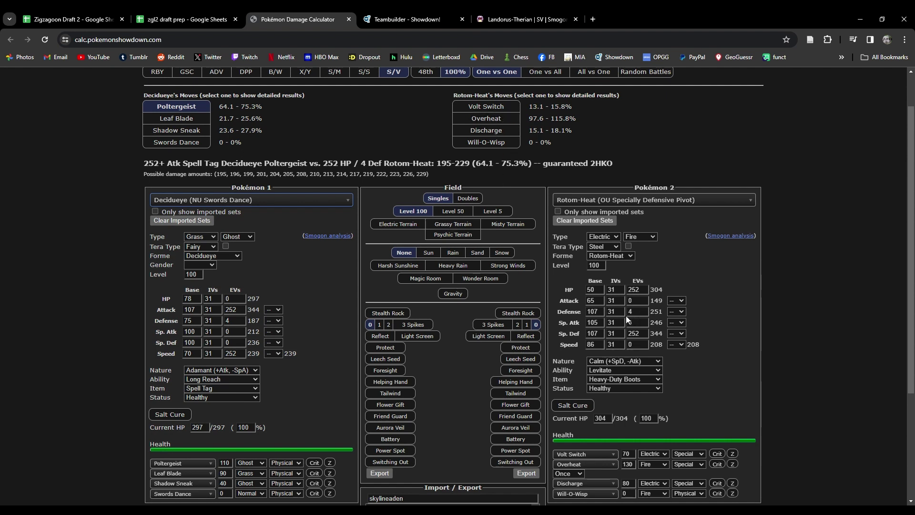
double_click(644, 320)
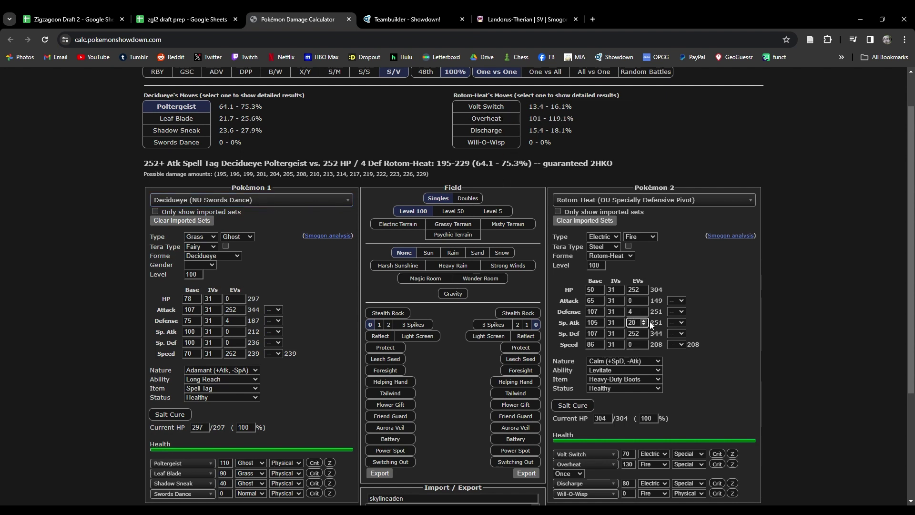
click(315, 291)
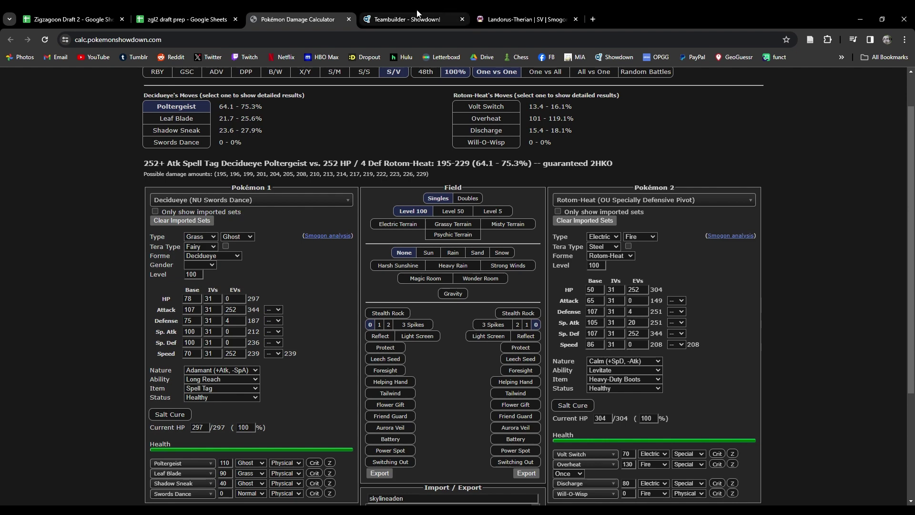
- In the Teambuilder, set Rotom-Heat's Sp. Atk EVs to 20
click(405, 19)
click(154, 284)
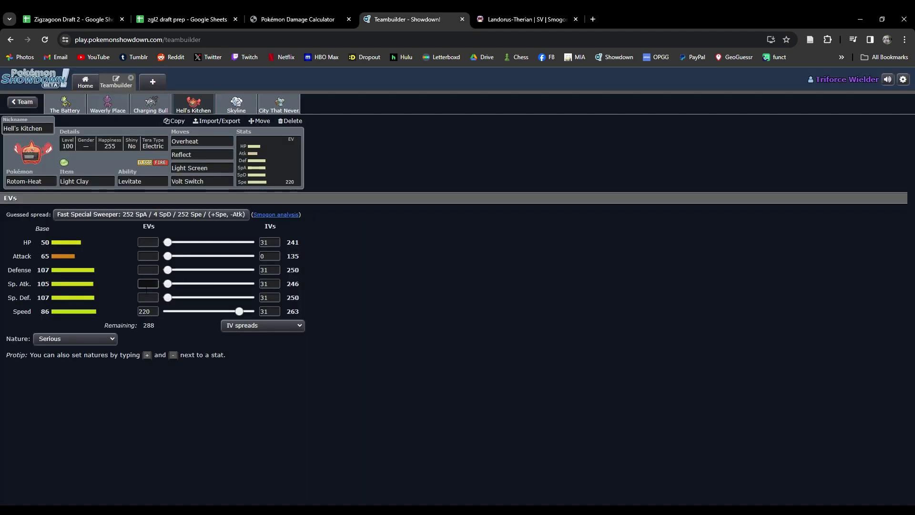
text(20)
click(233, 407)
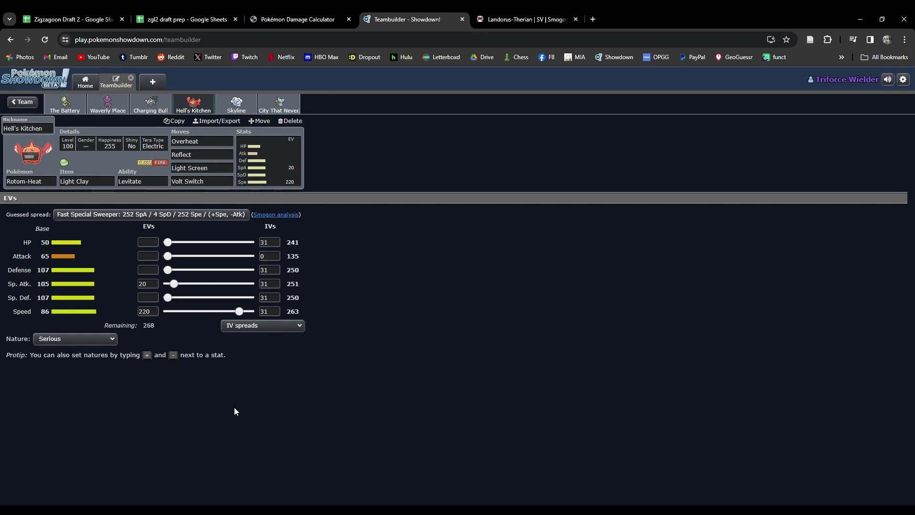
- Check Landorus-Therian in the draft prep sheet's type chart and return to Rotom-Heat's Teambuilder set
click(299, 17)
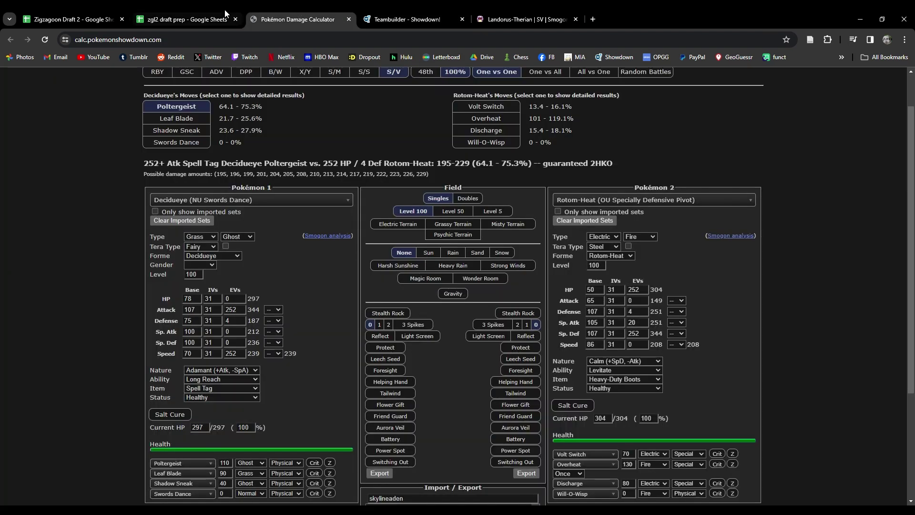
click(185, 19)
click(505, 283)
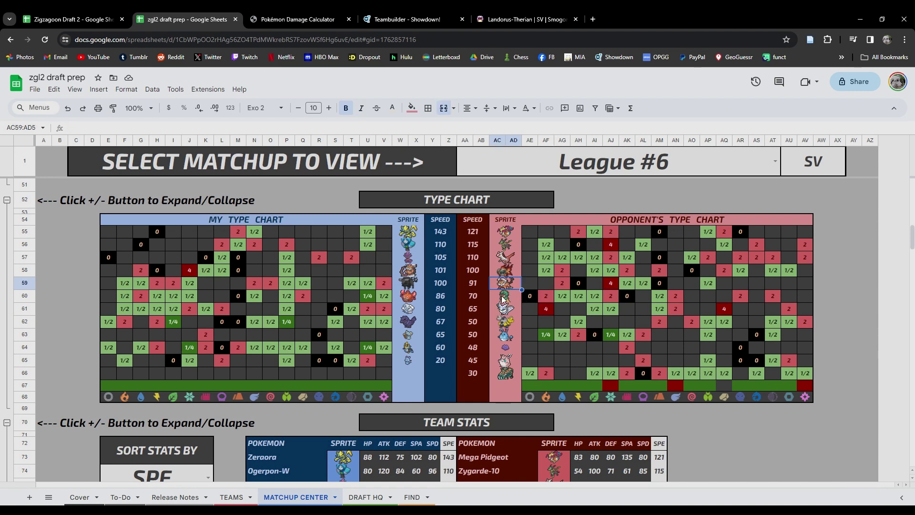
click(424, 14)
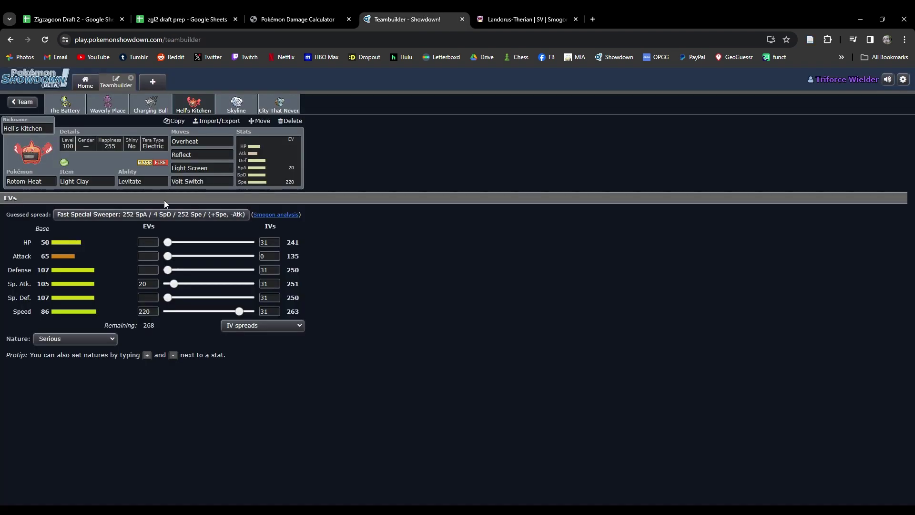
- In the damage calculator, load Zygarde-10%'s National Dex RU Choice Band set as Pokémon 1 against Rotom-Heat
click(300, 19)
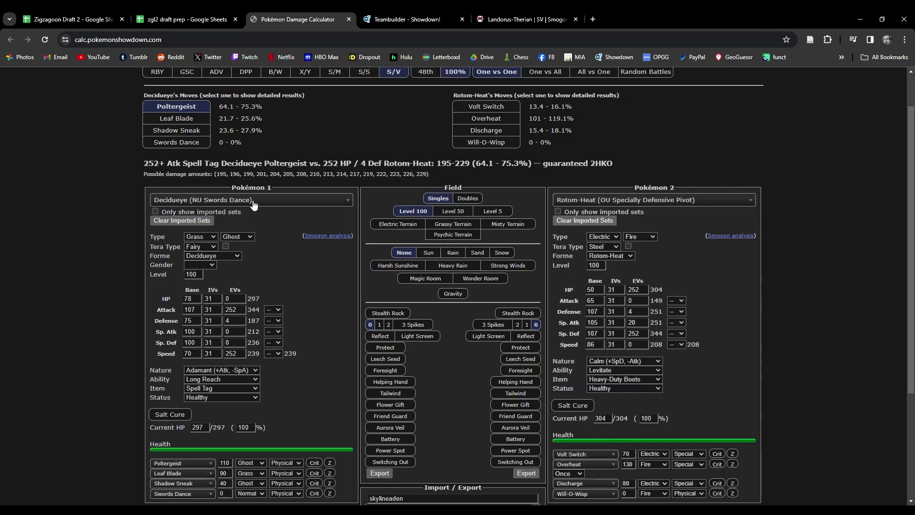
click(281, 202)
text(zygarde)
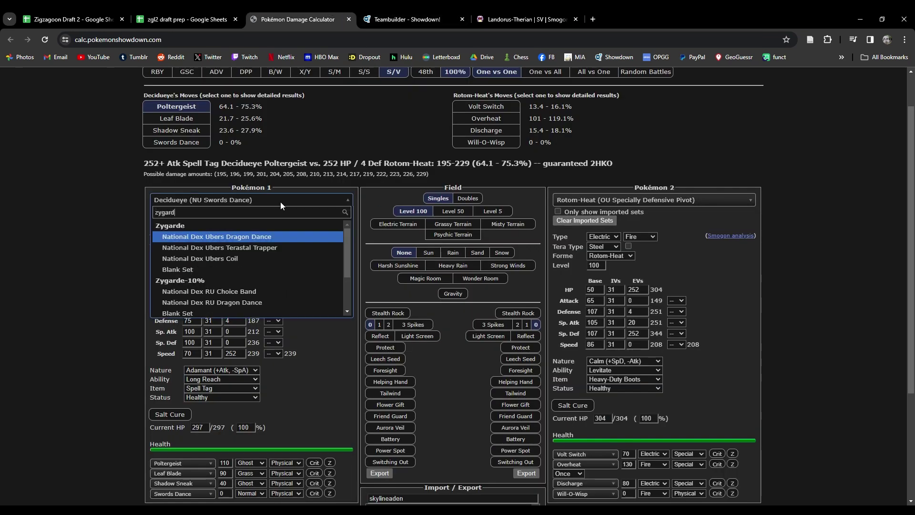
click(258, 292)
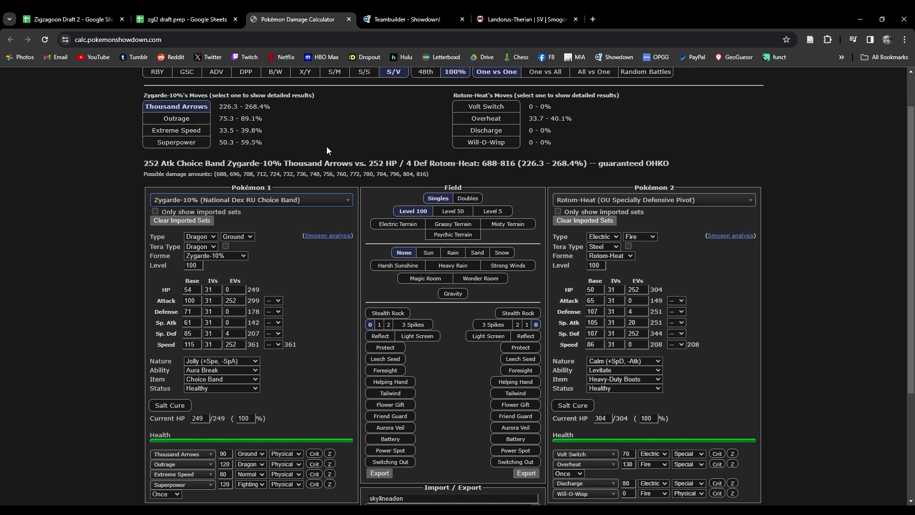
- Compare the type chart, the Zygarde-10% damage calculation and Rotom-Heat's Teambuilder set, and consult the Zigzagoon Draft 2 rosters
click(204, 13)
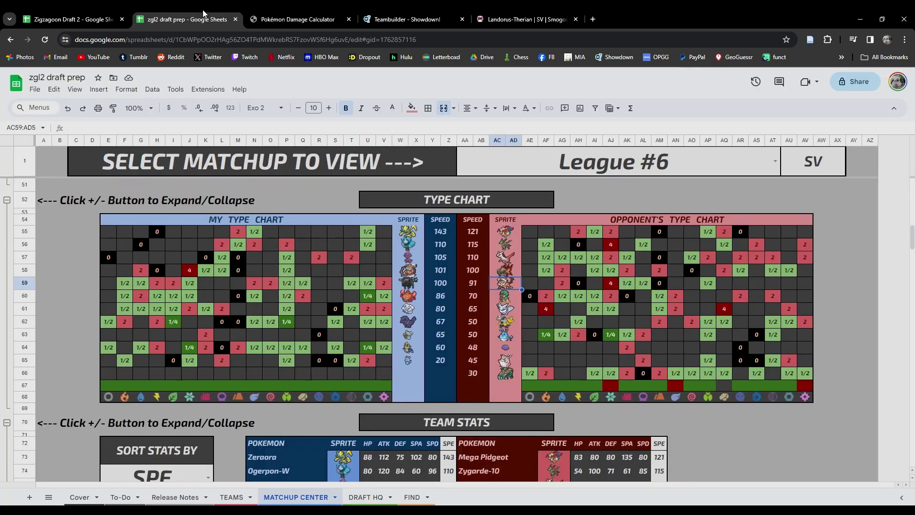
click(312, 13)
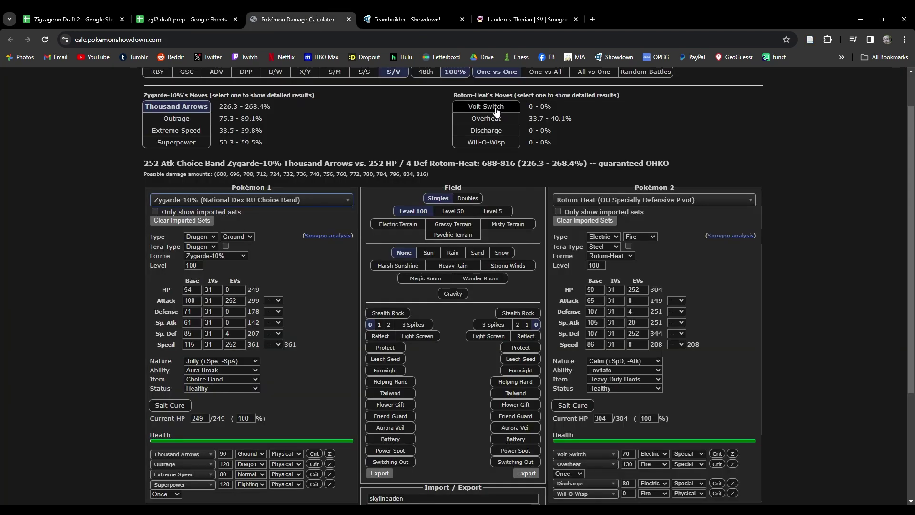
click(401, 13)
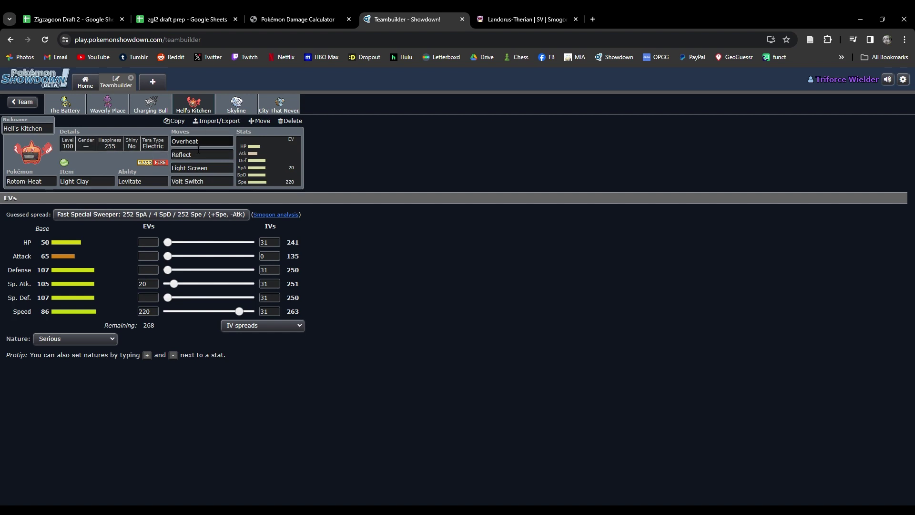
click(181, 15)
click(113, 13)
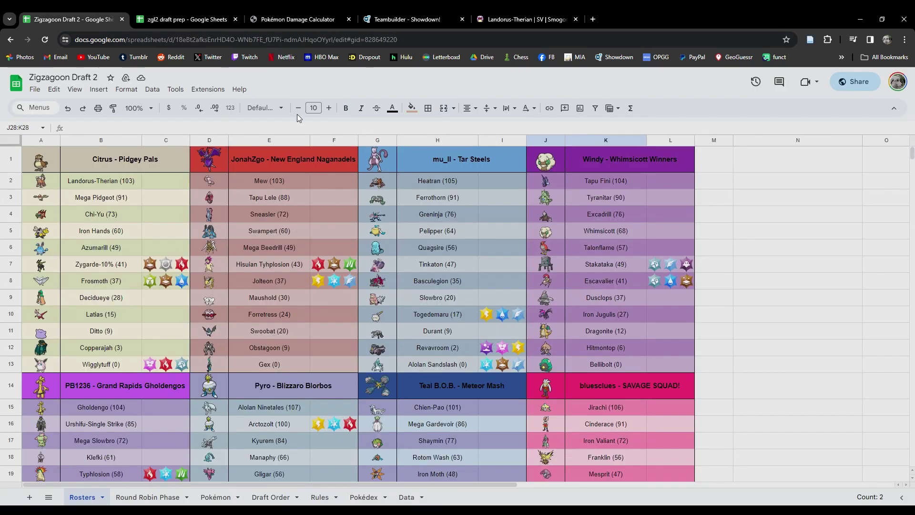
- In the draft prep sheet, highlight Zygarde-10 alongside Landorus-Therian in the type chart and inspect Iron Hands' and Copperajah's attack stats
click(186, 19)
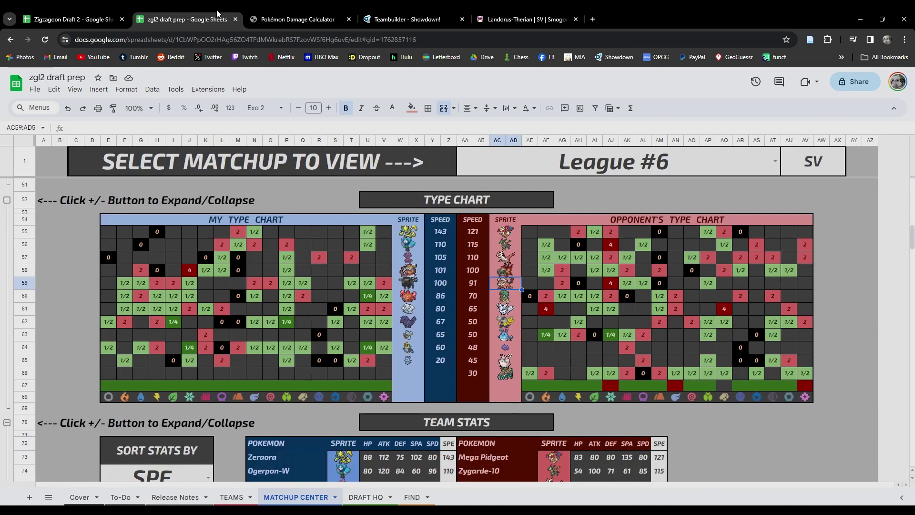
ctrl+click(510, 245)
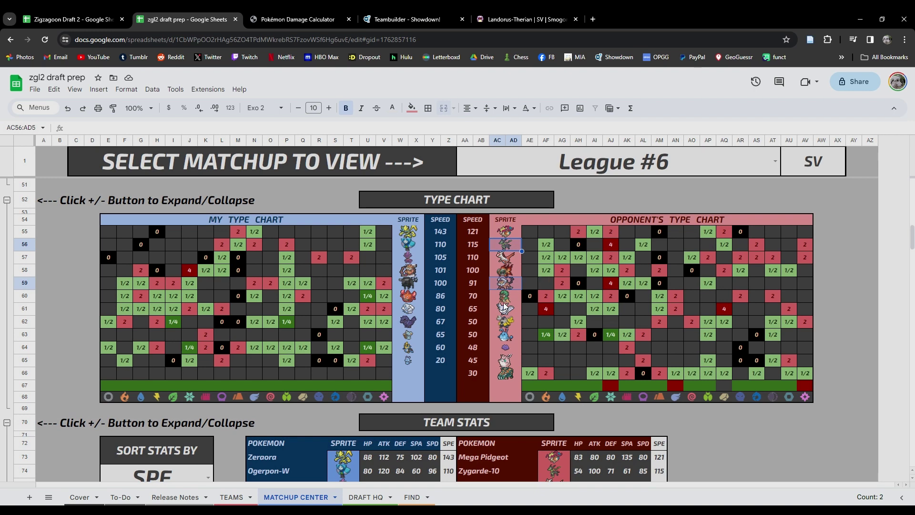
scroll(564, 326, down, 3)
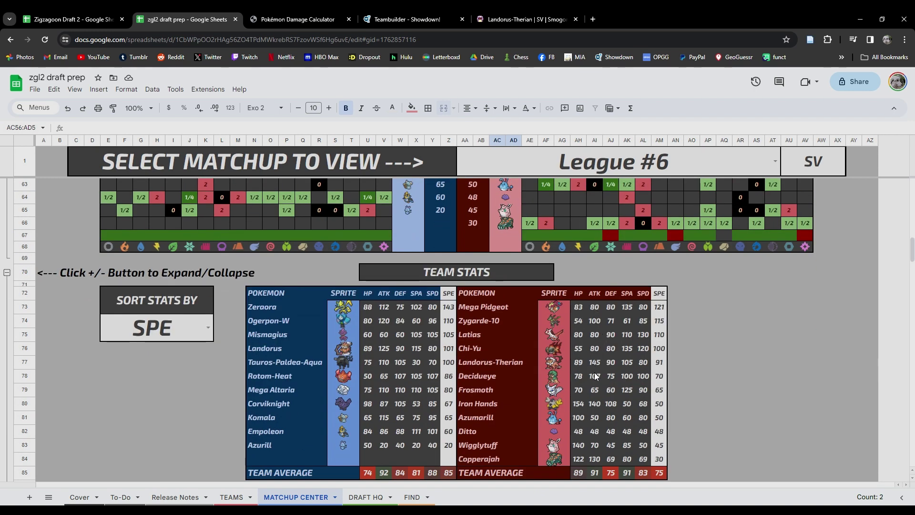
click(596, 404)
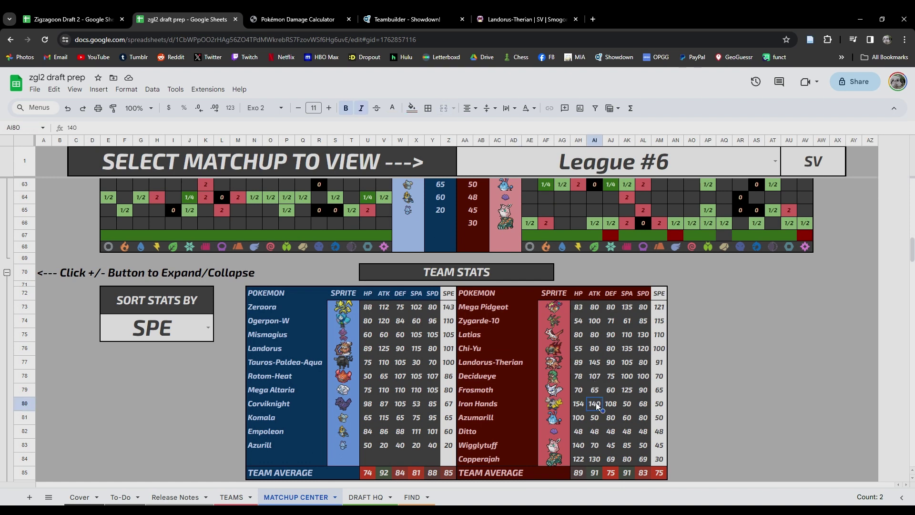
click(594, 459)
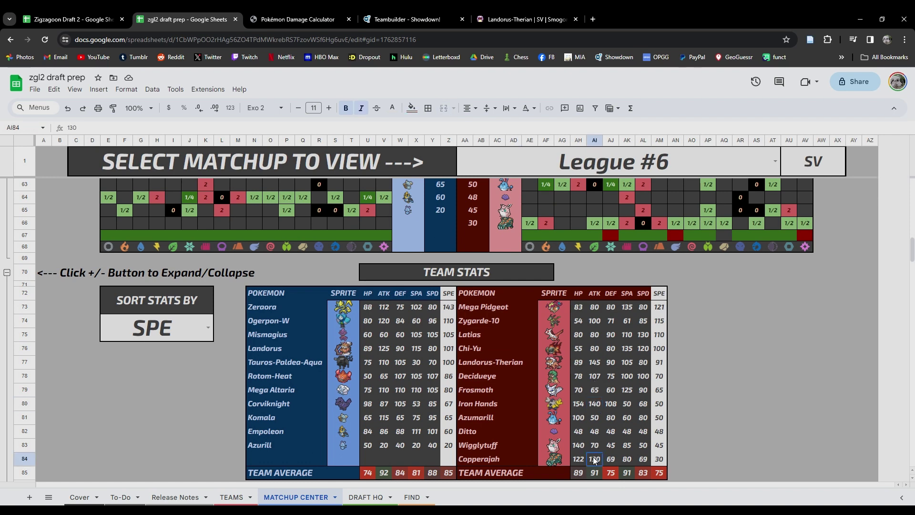
- Check Iron Hands' Attack stat in the draft prep sheet and load its OU Choice Band set as Pokémon 1 in the damage calculator
click(596, 404)
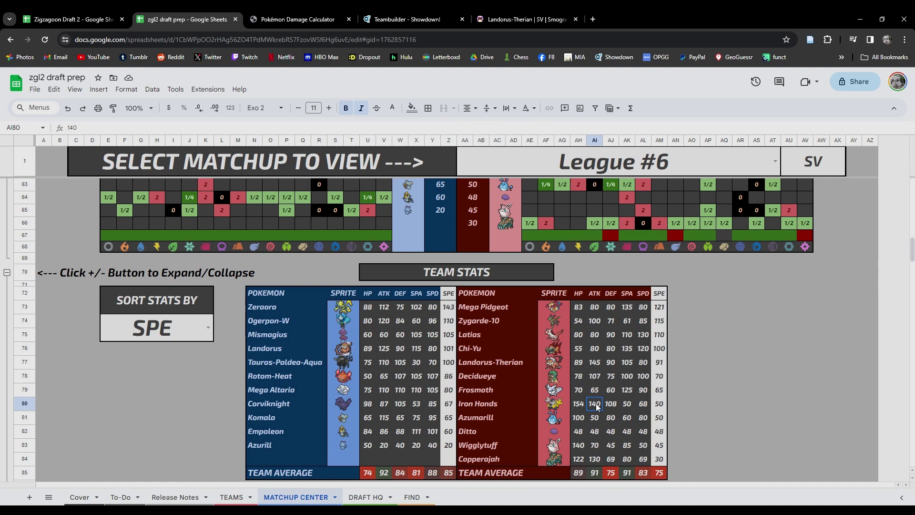
click(306, 16)
click(379, 16)
click(305, 19)
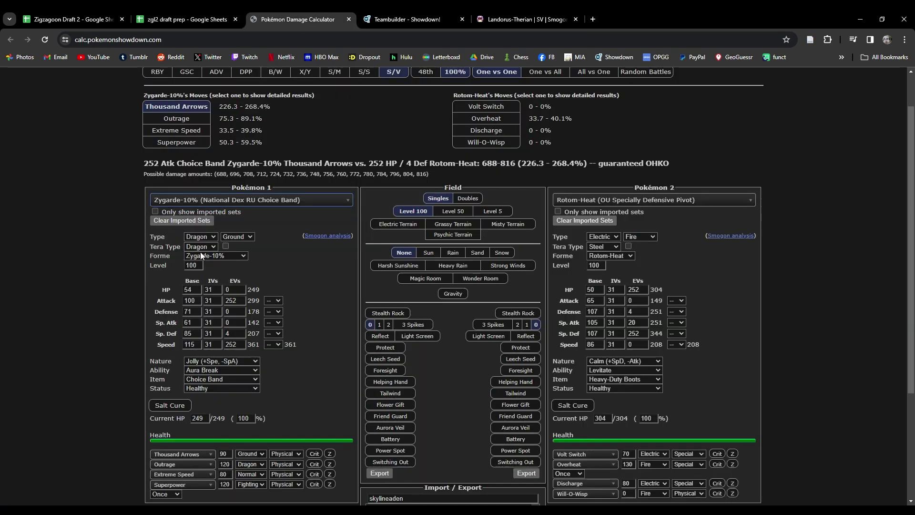
click(296, 200)
text(ior)
key(BackSpace)
text(ron)
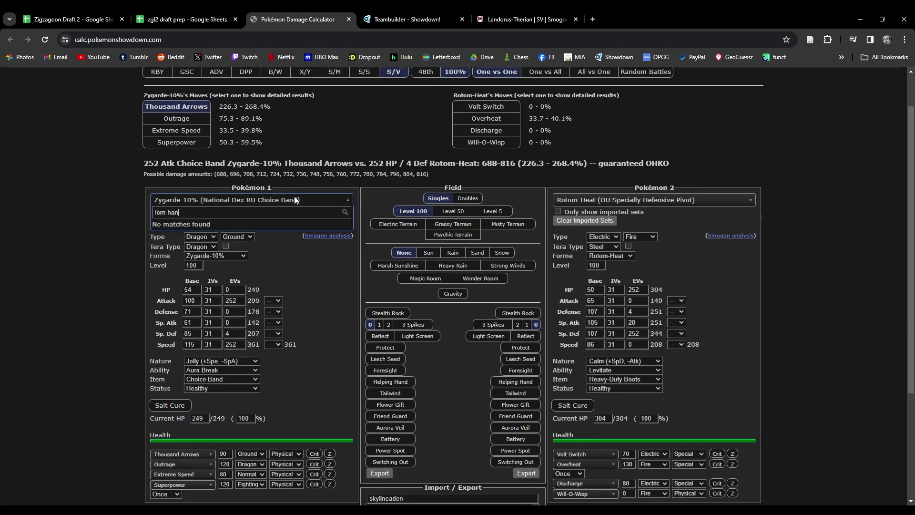
text( hands)
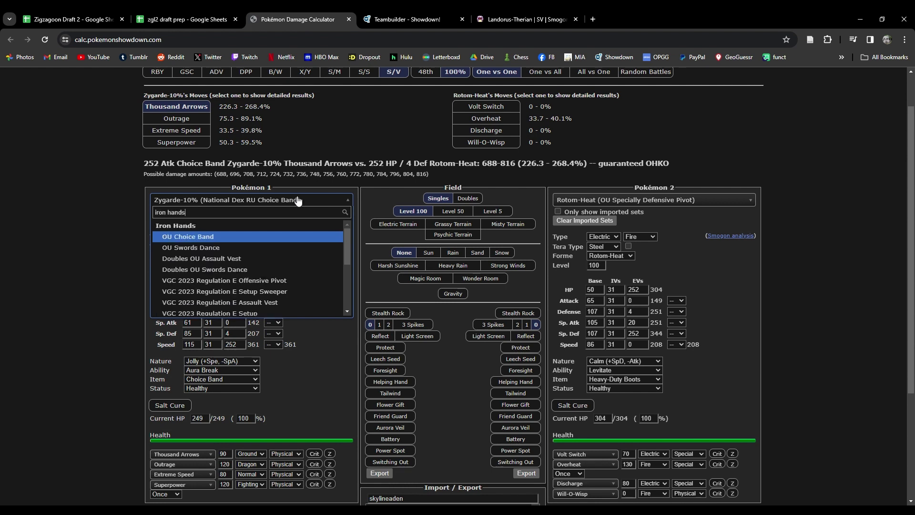
key(Return)
click(114, 222)
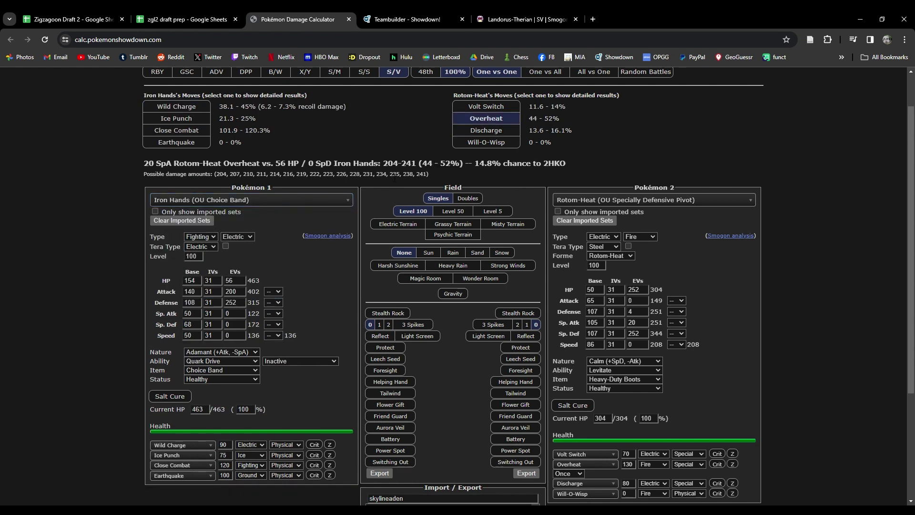
- Select Iron Hands' Close Combat for detailed results and set Rotom-Heat's Defense EVs to 252 in the damage calculator
click(407, 19)
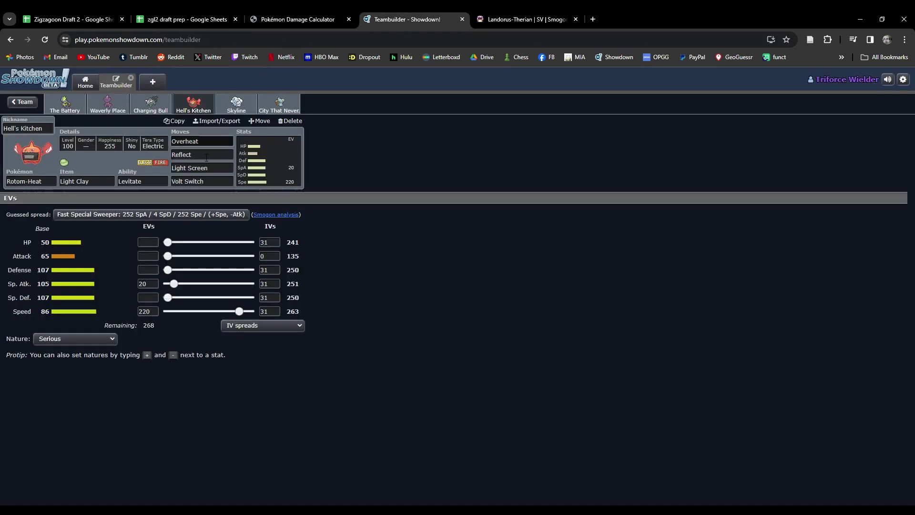
click(313, 10)
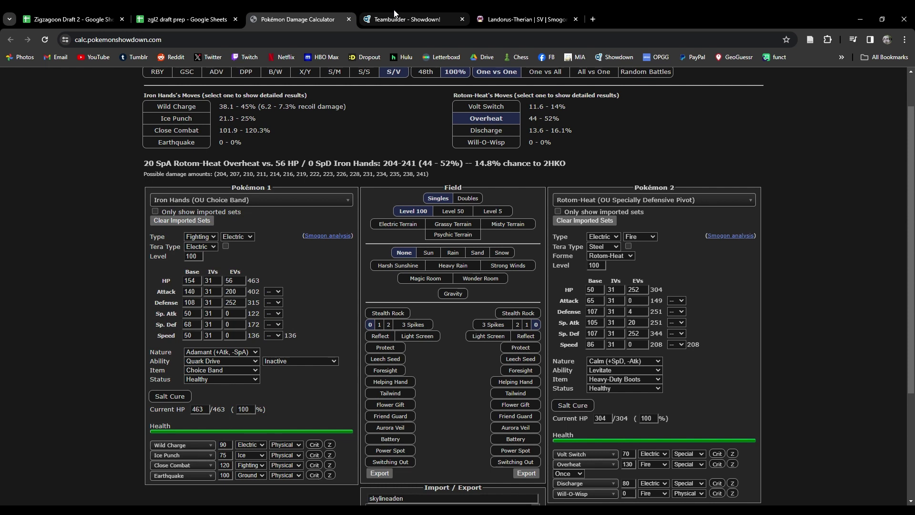
click(205, 136)
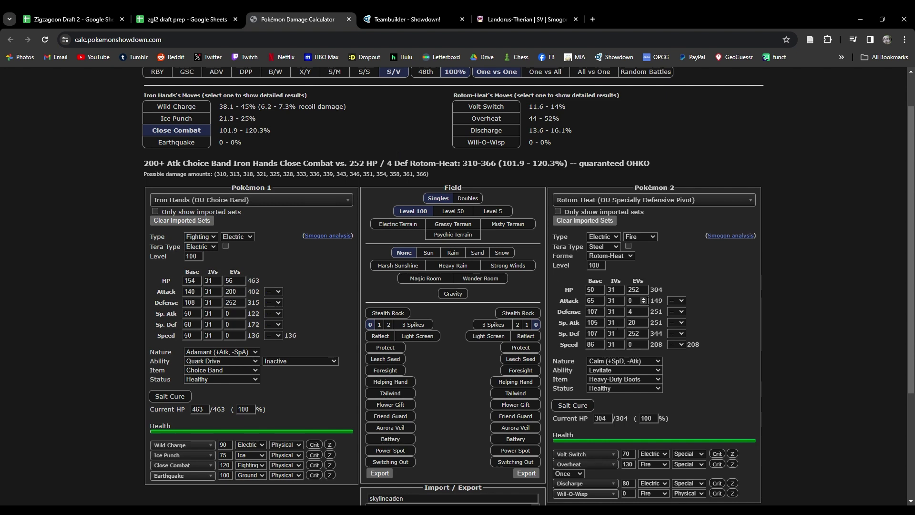
click(637, 311)
text(252)
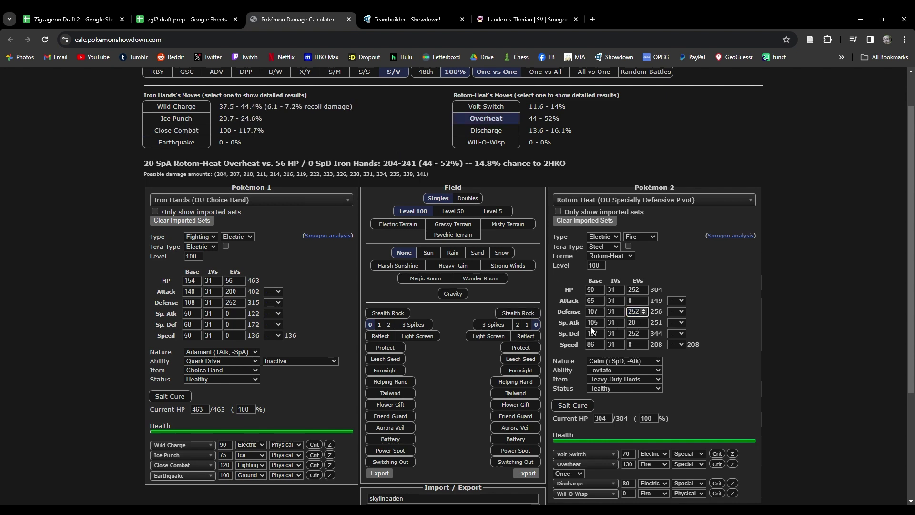
- In the Teambuilder, set Rotom-Heat's EVs to 252 Defense and 16 HP
click(410, 19)
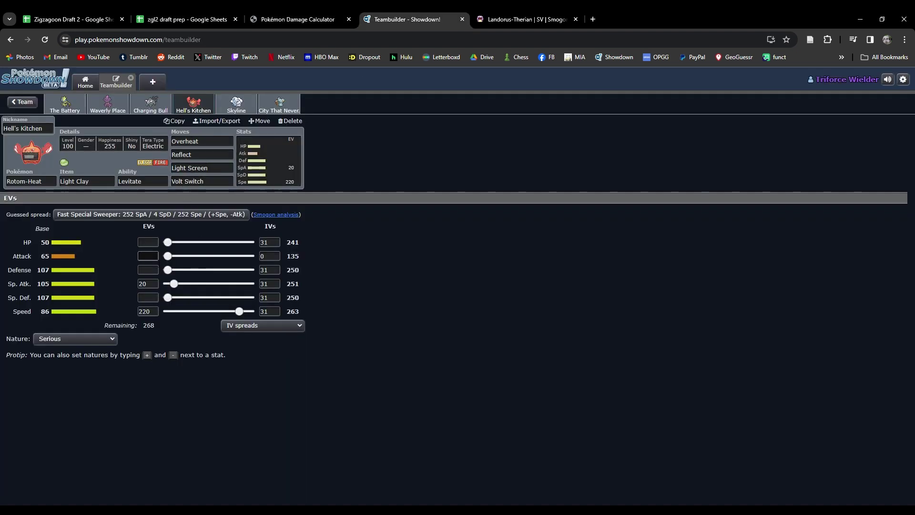
drag(168, 270, 255, 277)
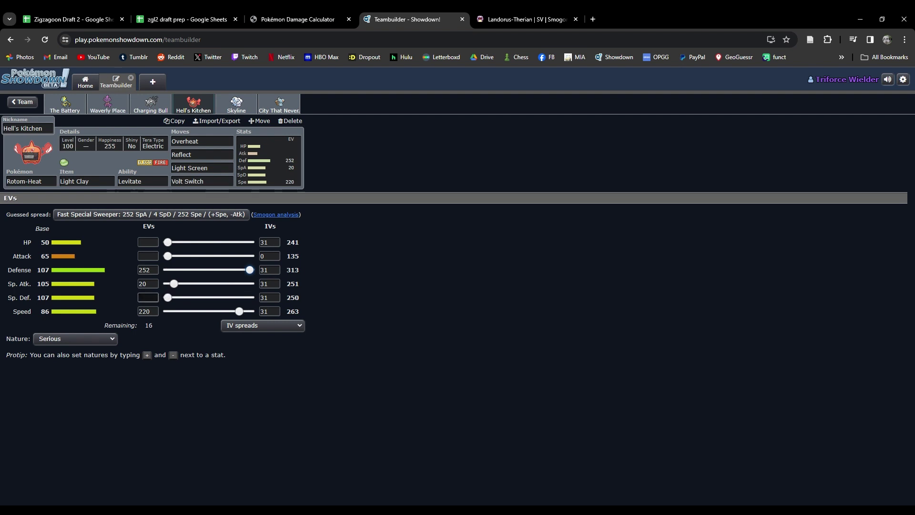
drag(174, 248, 180, 248)
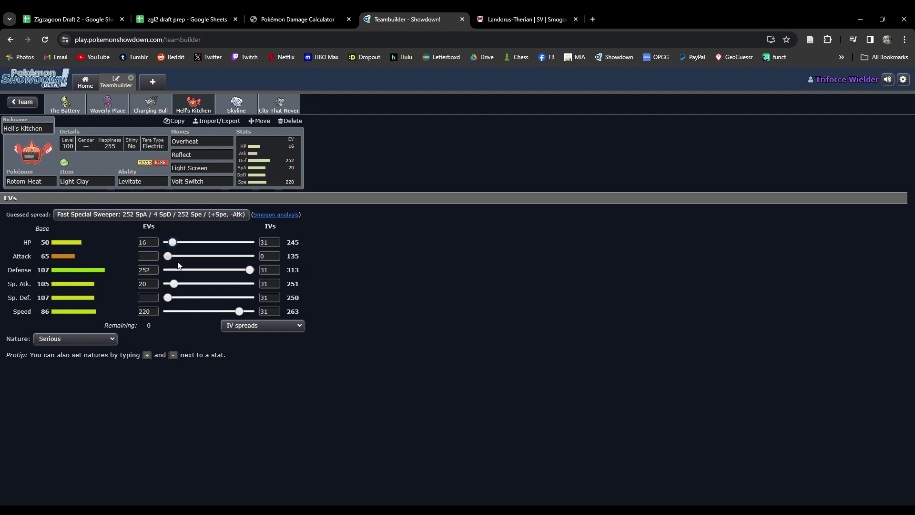
click(150, 311)
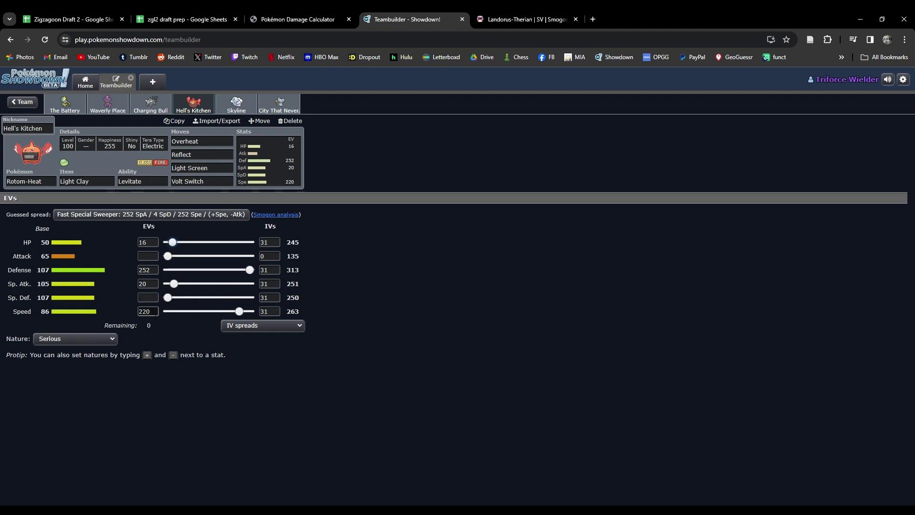
click(148, 270)
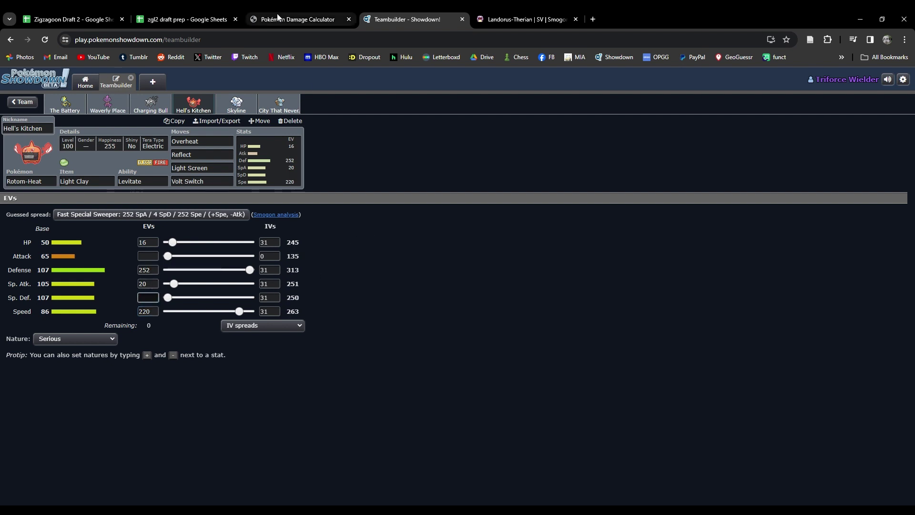
- Compare with the damage calculator and give Rotom-Heat a Calm nature (+SpD, -Atk) in the Teambuilder
click(148, 256)
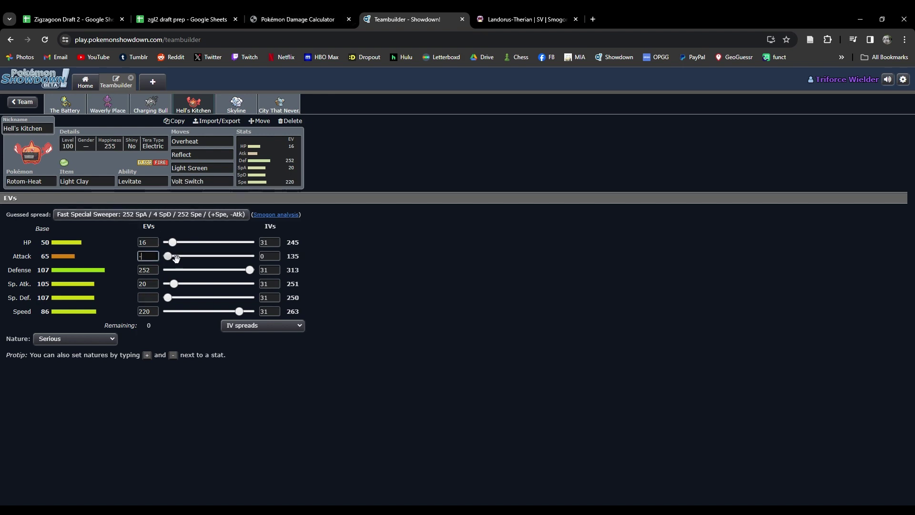
text(-)
key(Tab)
key(Tab)
key(Tab)
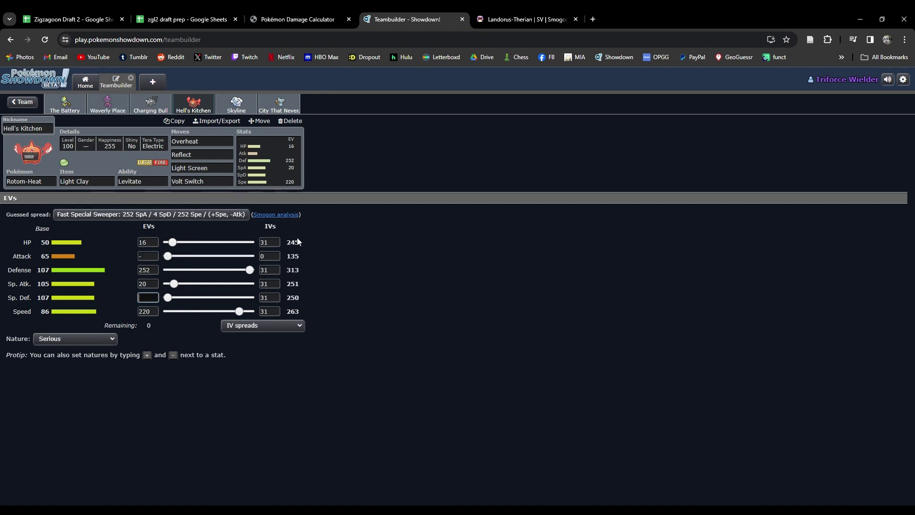
click(307, 12)
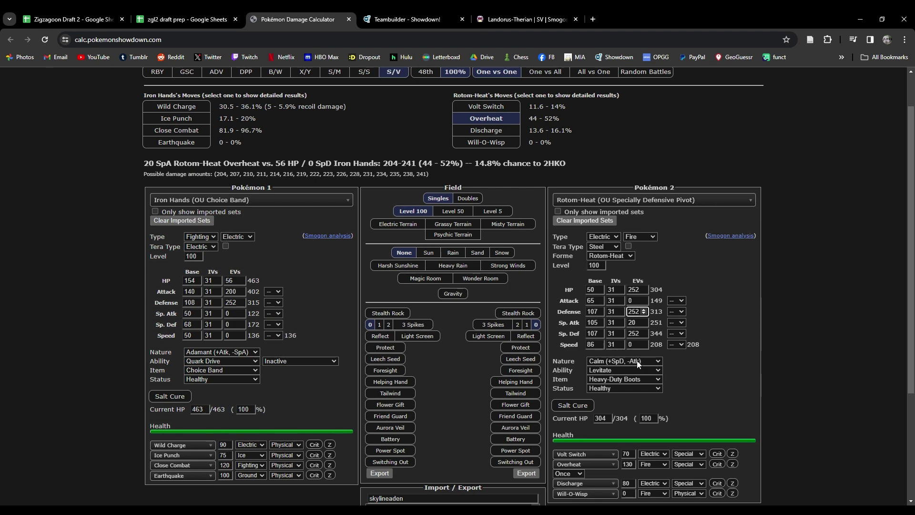
click(405, 15)
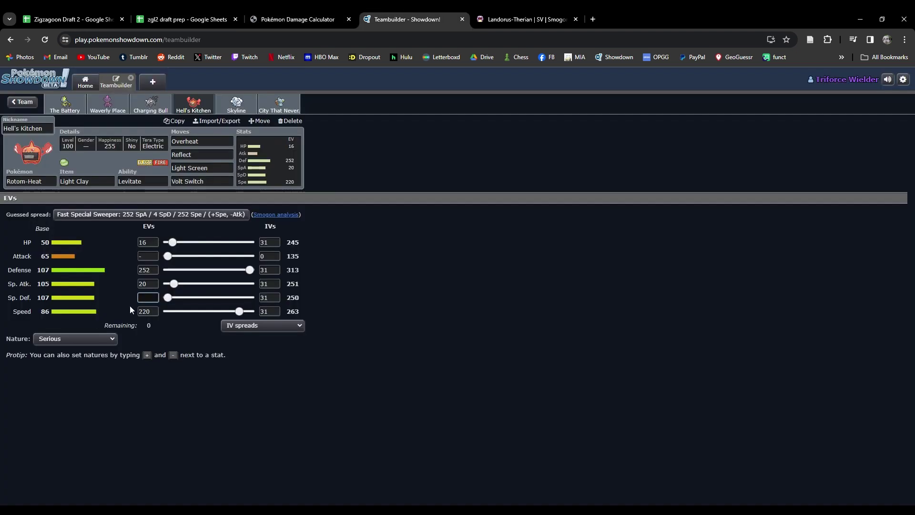
text(+)
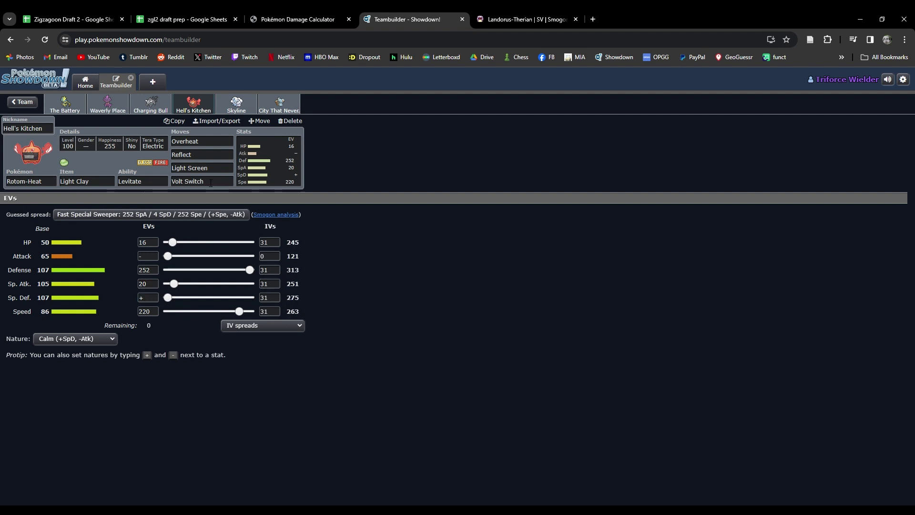
- Review the EV spreads and moves of the other team members, including Zeraora, Tauros-Paldea-Aqua, Altaria-Mega and Mismagius
click(68, 106)
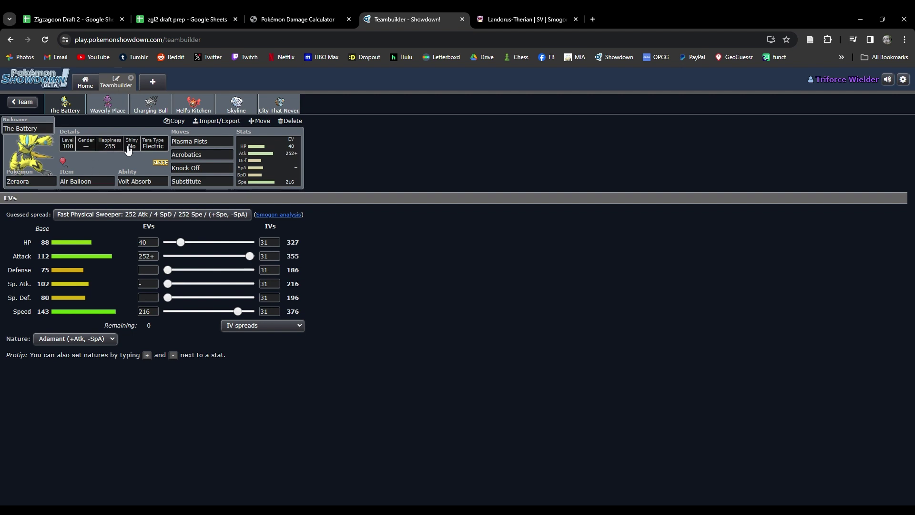
click(236, 106)
click(150, 106)
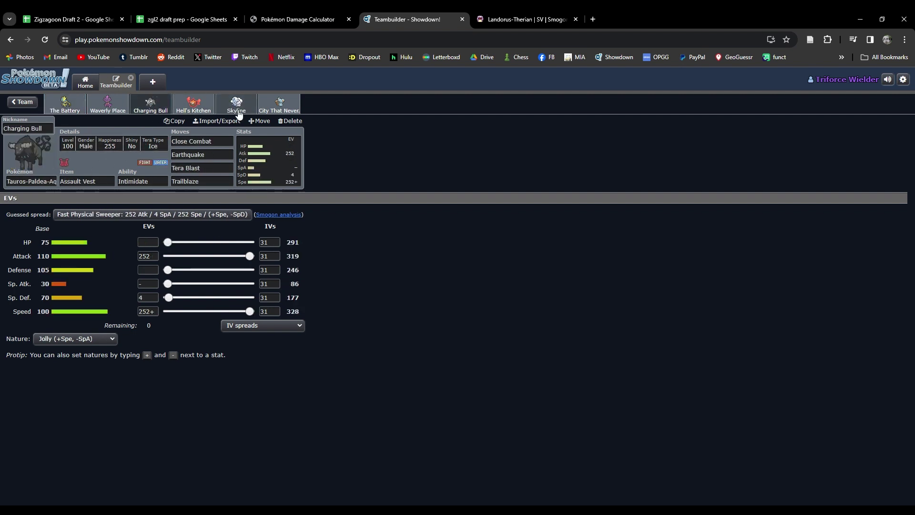
click(238, 112)
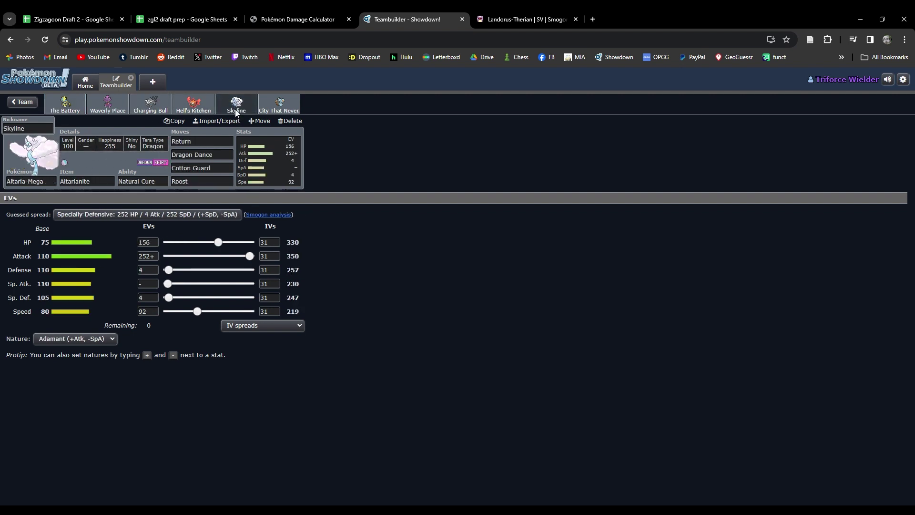
click(272, 103)
click(154, 108)
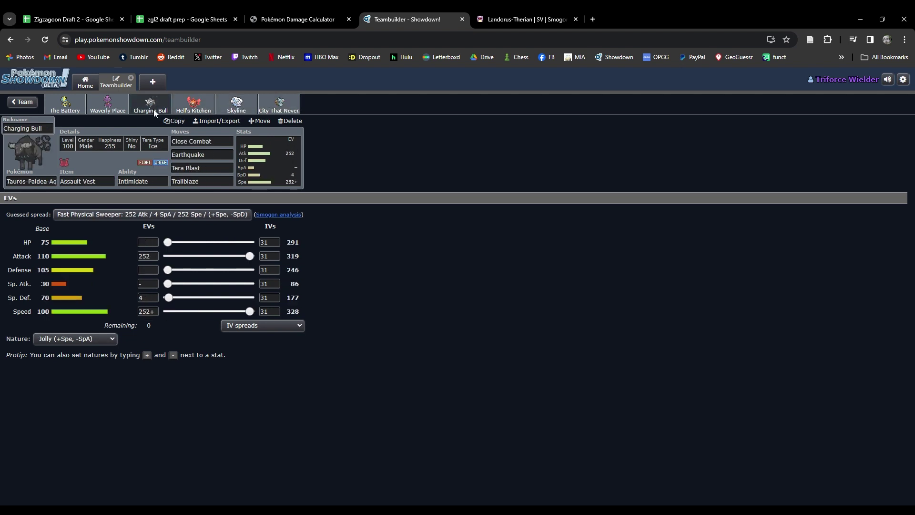
click(111, 110)
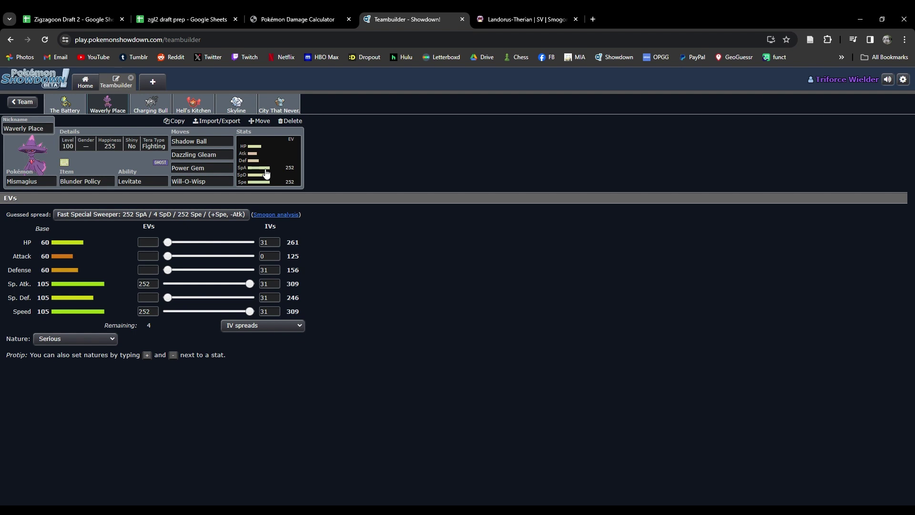
- In the draft prep sheet, examine the opponent's type chart for weaknesses relevant to Mismagius's moves
click(187, 13)
scroll(766, 331, up, 3)
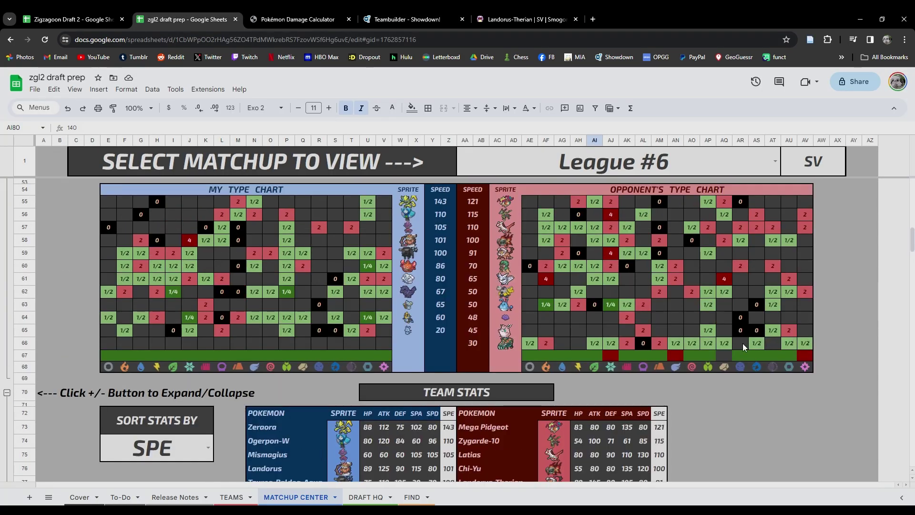
scroll(762, 335, up, 1)
click(602, 258)
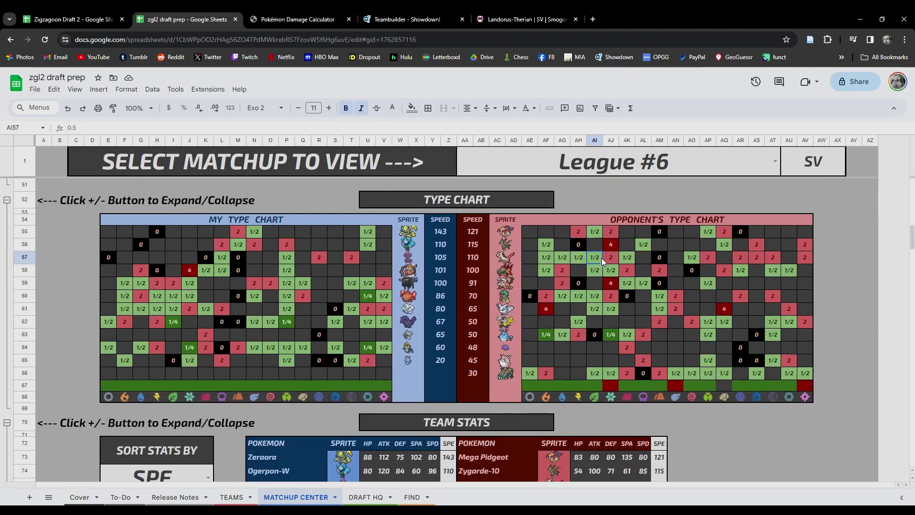
click(633, 243)
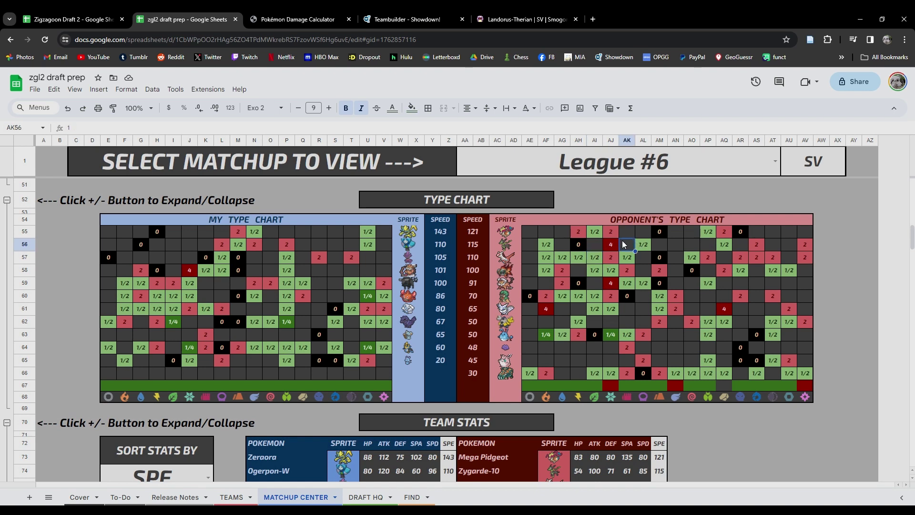
click(672, 323)
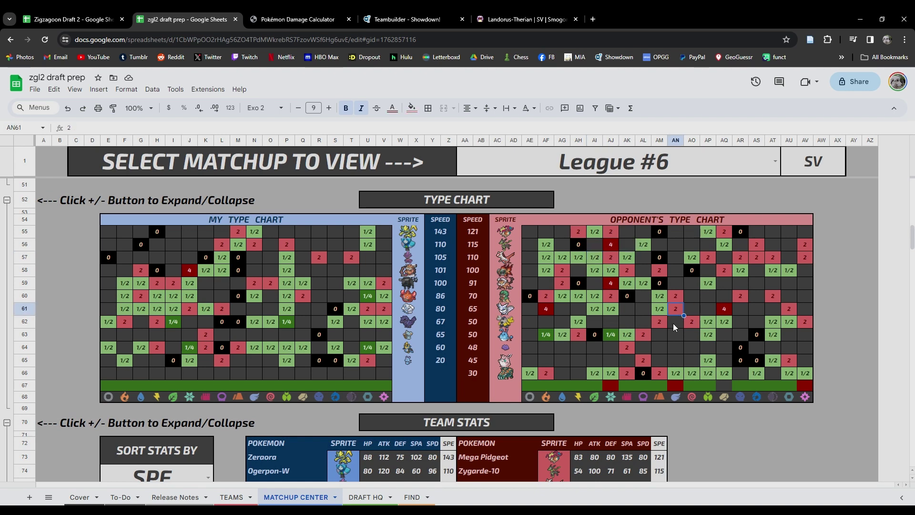
- Switch to the damage calculator and load Mismagius's NU Choice Scarf set as Pokémon 2 against Iron Hands
click(405, 19)
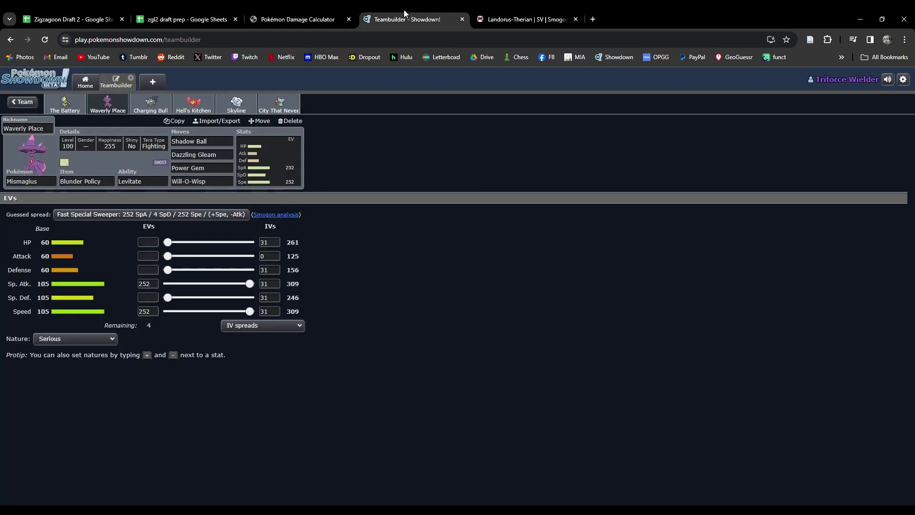
click(324, 19)
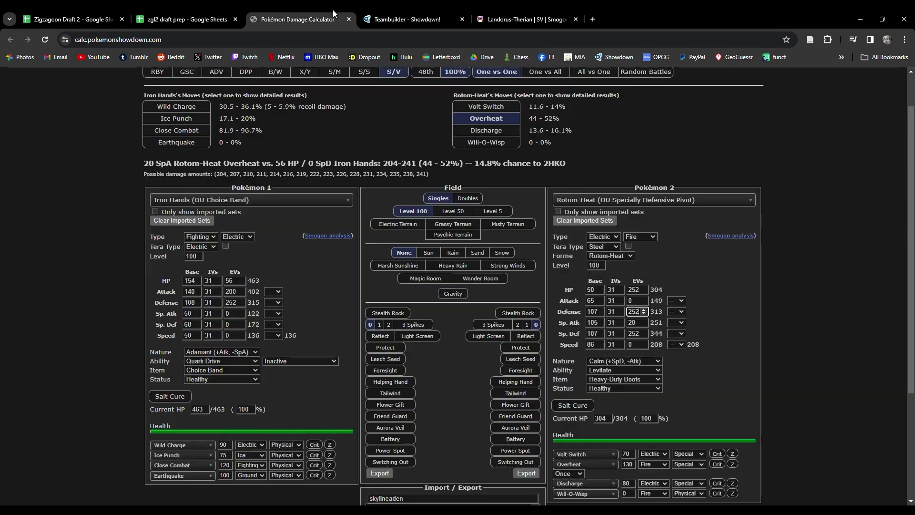
click(644, 196)
text(mismagius)
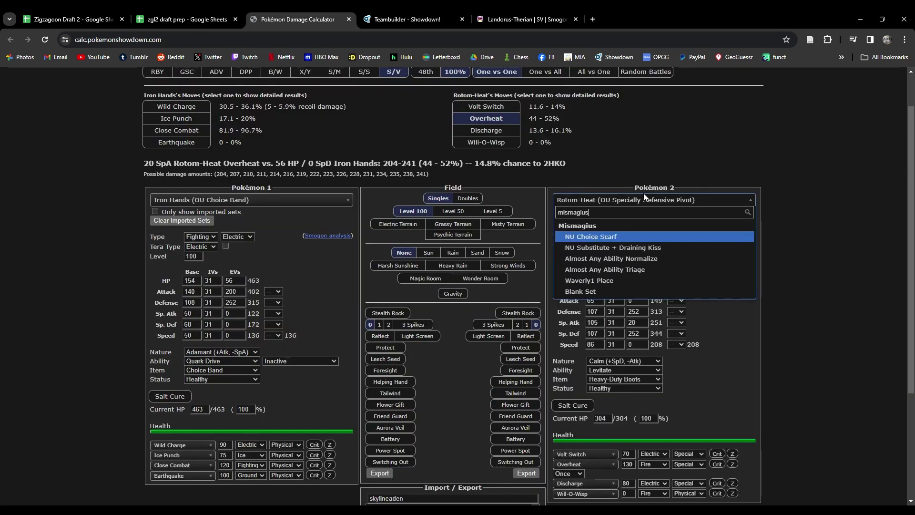
key(Return)
- In the damage calculator, load Mismagius's custom Waverly1 Place set as Pokémon 2
click(648, 195)
text(mismagius)
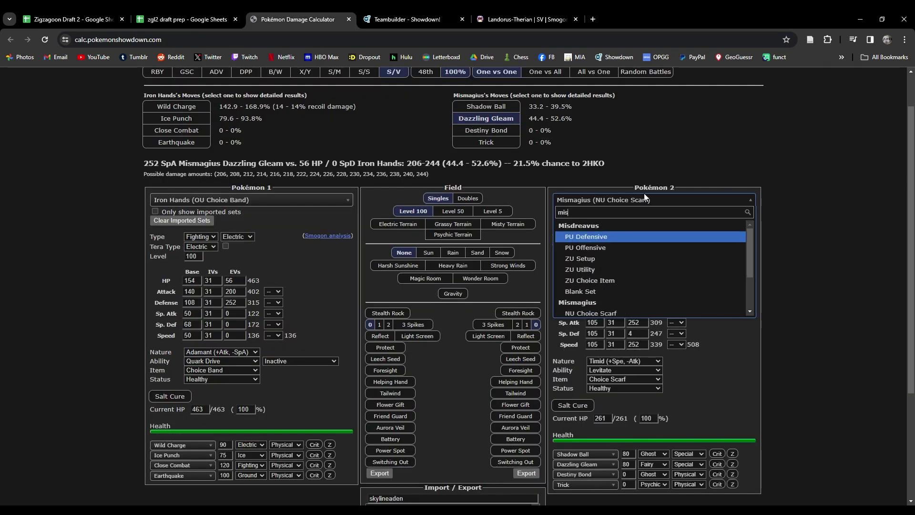
key(Down)
key(Down)
key(Down)
key(Down)
key(Return)
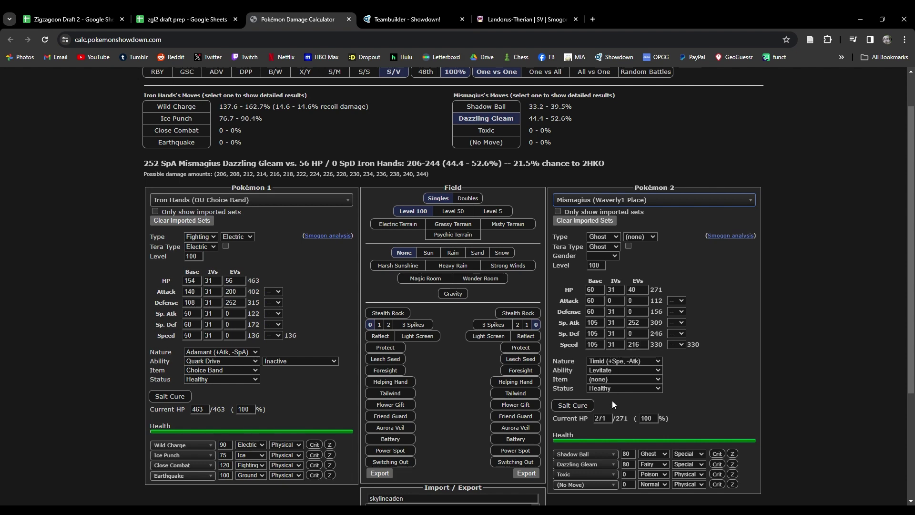
- Consult the draft prep type chart and the Zigzagoon Draft 2 rosters for the opponent's Pokémon
click(174, 14)
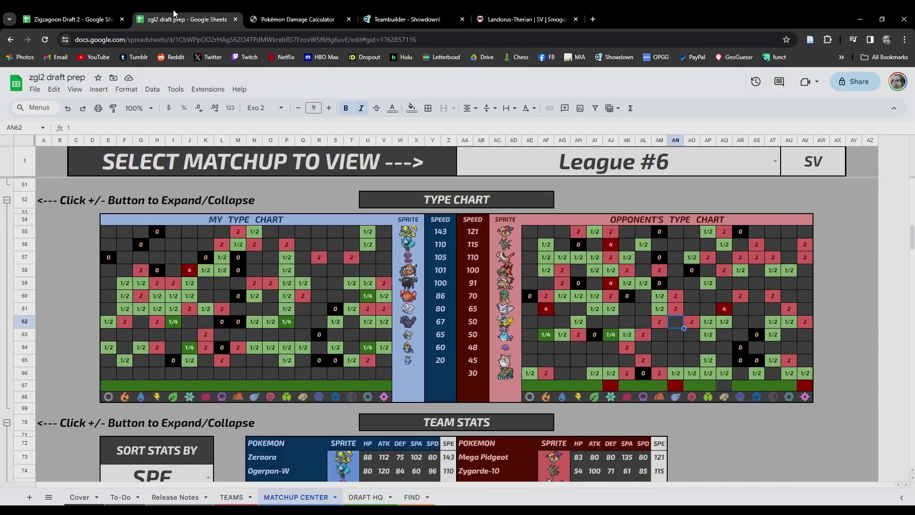
click(71, 19)
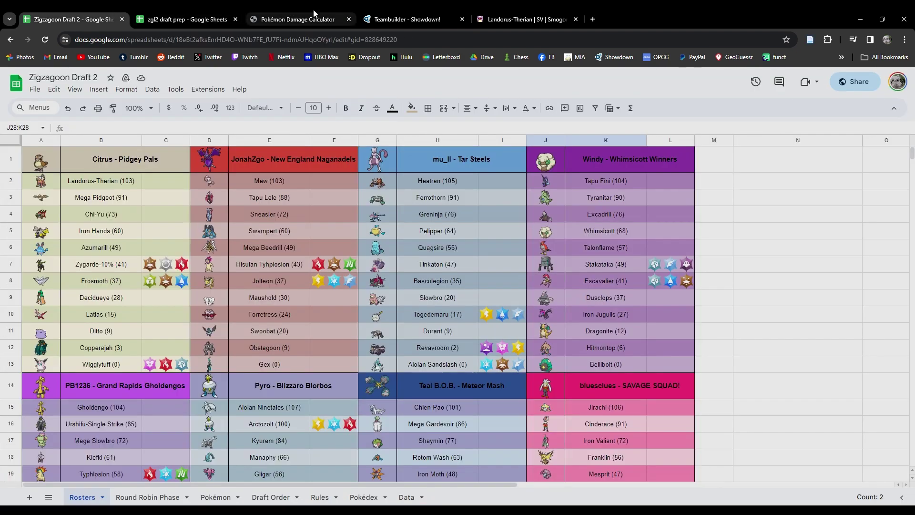
- Switch to the Showdown Teambuilder and filter the options for Mismagius's third move to Status moves
click(408, 19)
click(210, 169)
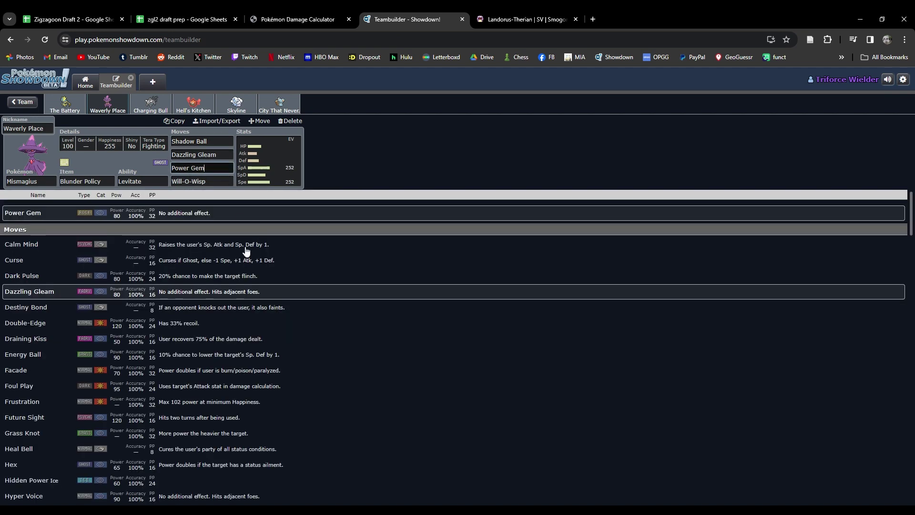
click(105, 198)
click(106, 244)
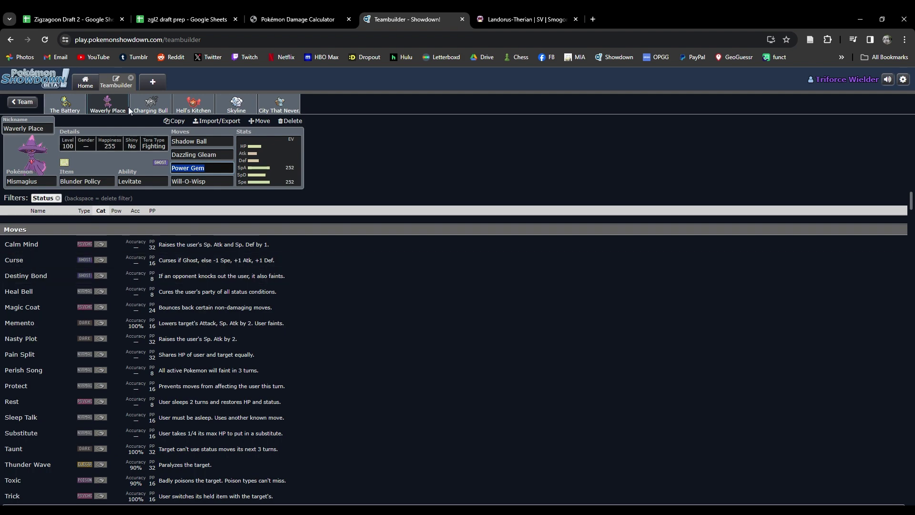
- Compare the opponent's type chart in the draft prep sheet with Mismagius's available status moves
click(224, 19)
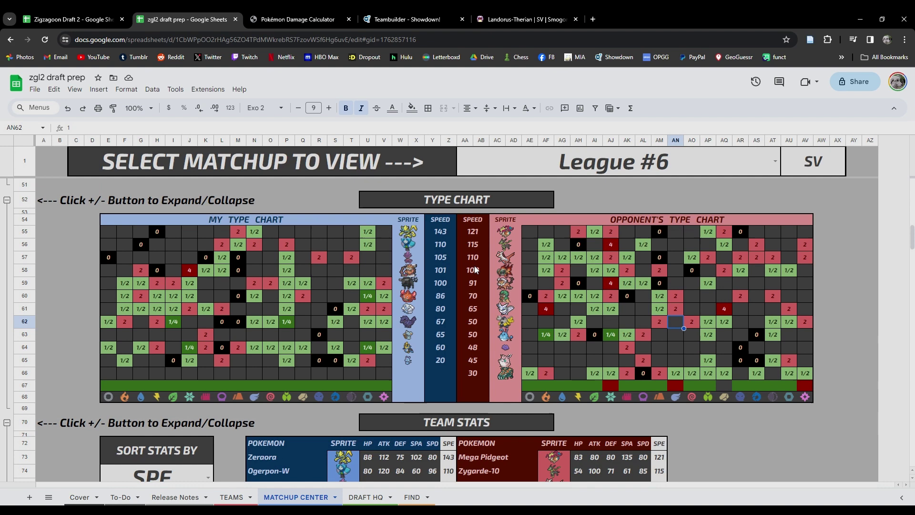
click(408, 19)
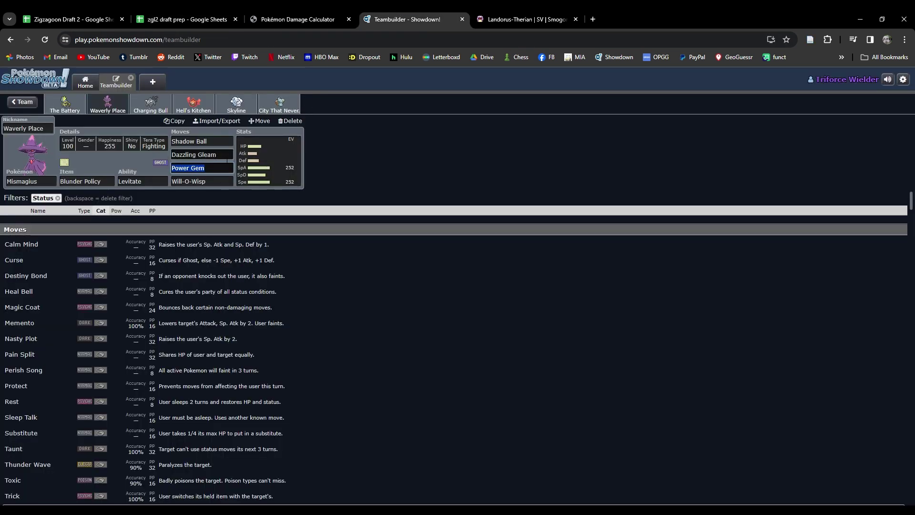
click(186, 20)
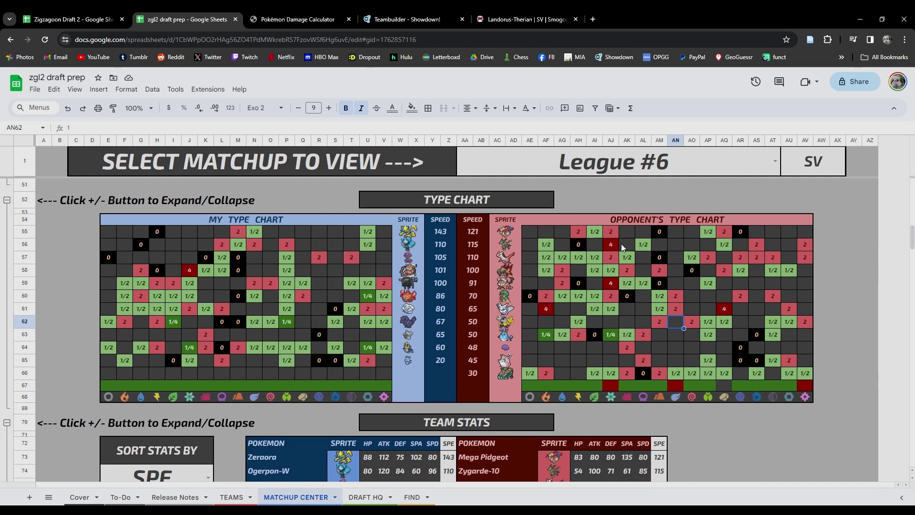
click(296, 19)
click(408, 19)
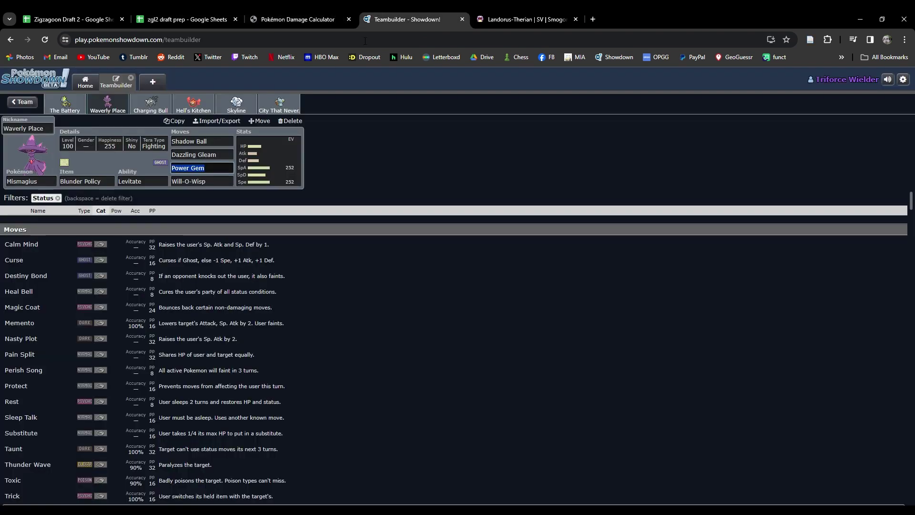
click(186, 20)
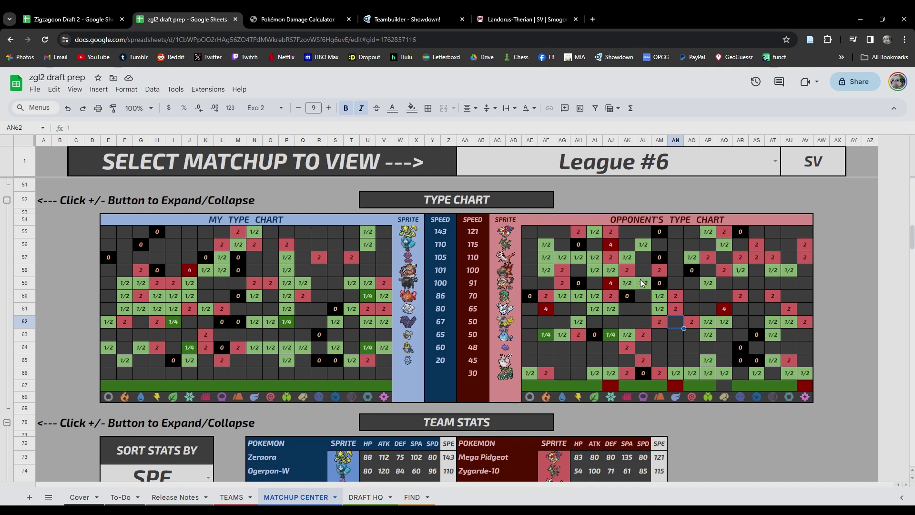
click(513, 310)
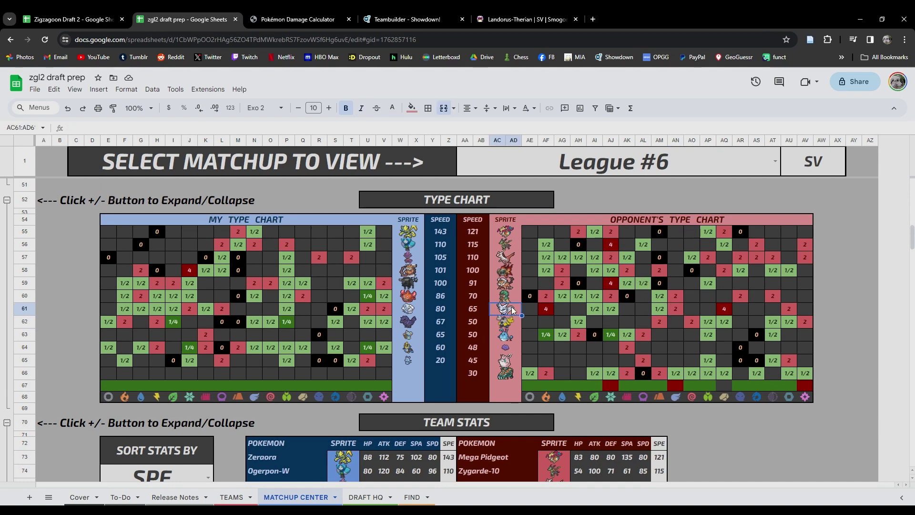
click(503, 273)
click(508, 234)
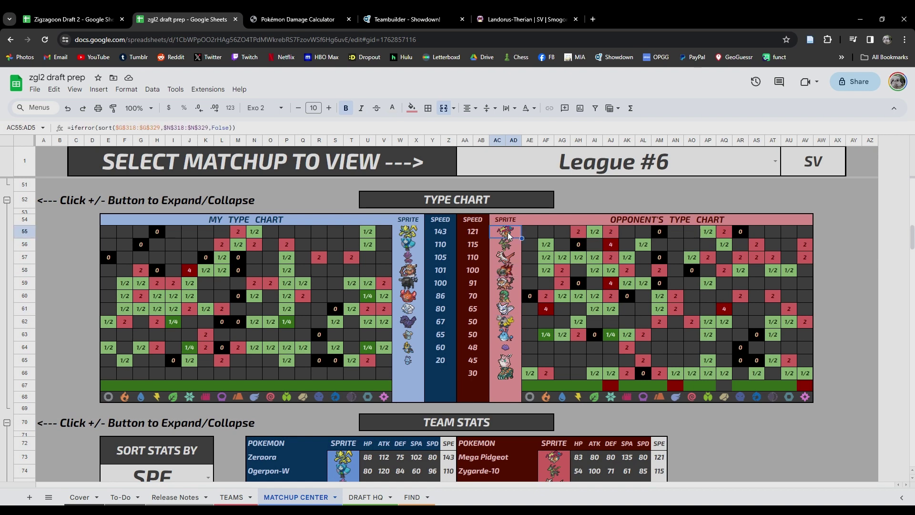
- In the Teambuilder, replace Mismagius's Power Gem with Destiny Bond
click(408, 19)
text(desti)
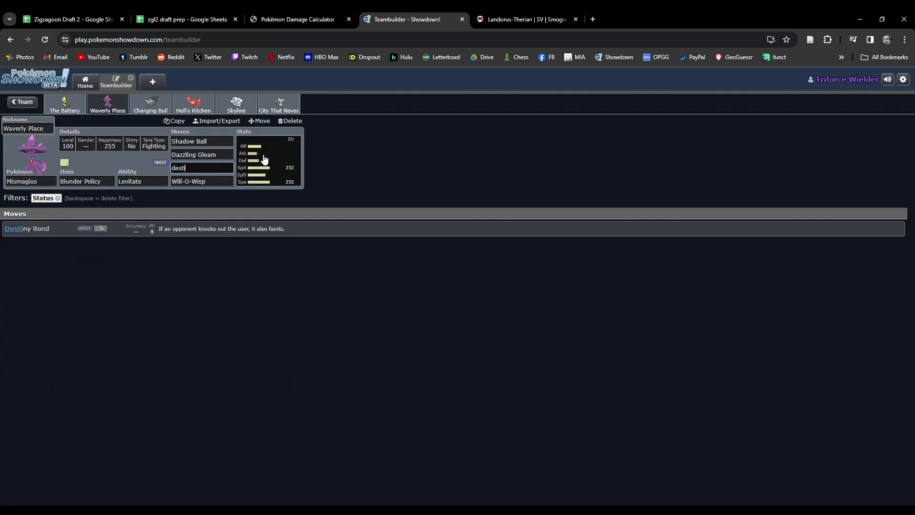
key(Return)
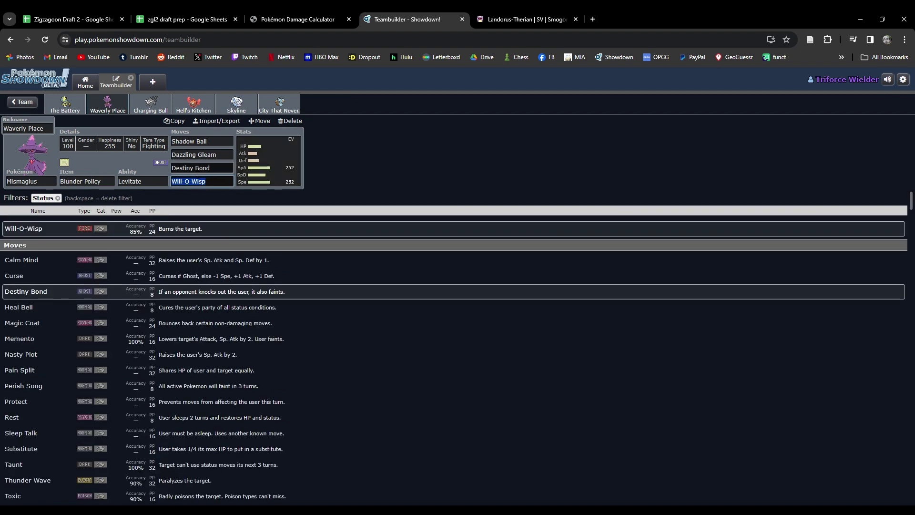
- Change Mismagius's held item to Leftovers
click(101, 182)
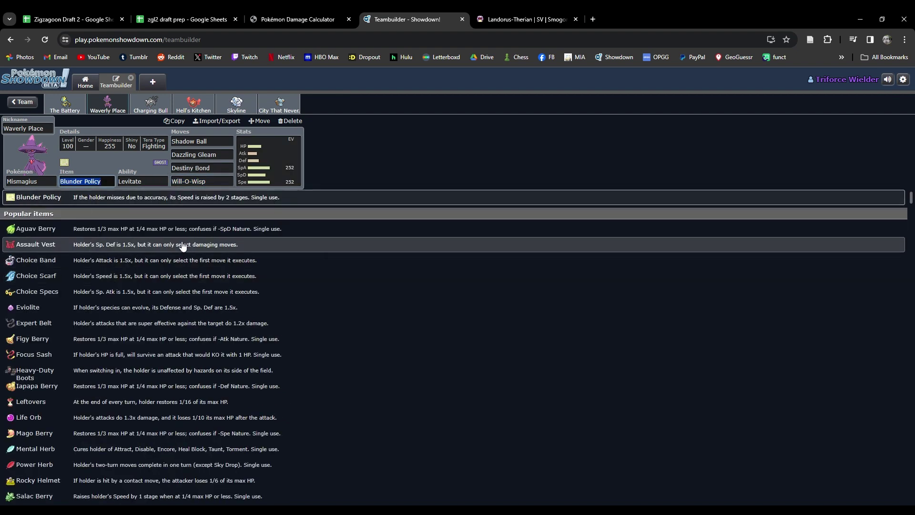
scroll(194, 307, down, 3)
scroll(173, 351, up, 3)
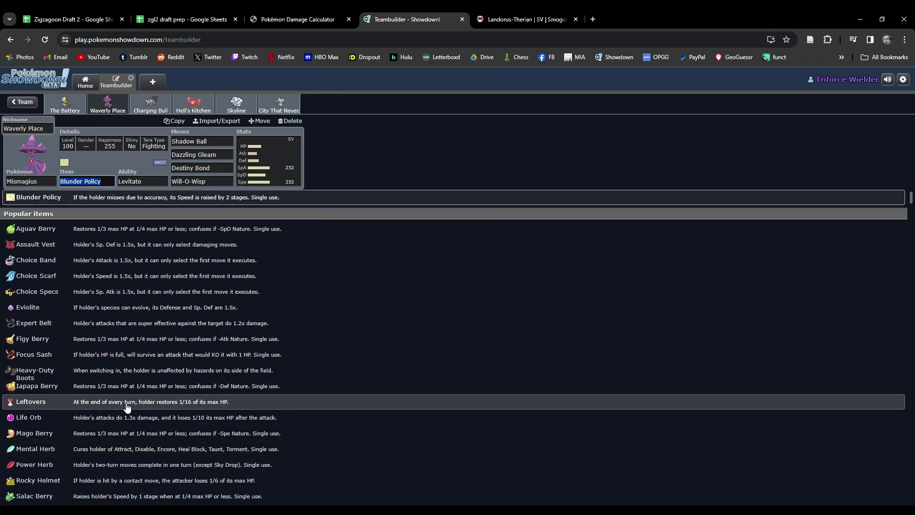
click(119, 407)
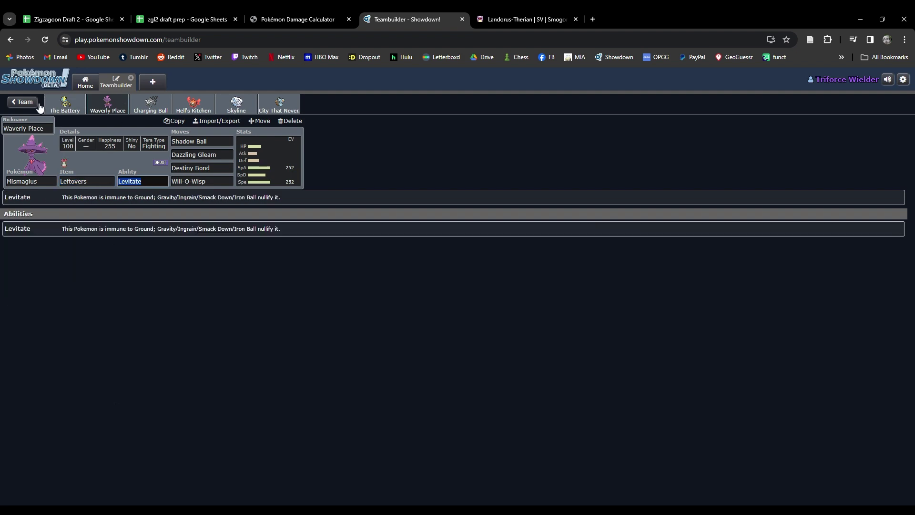
- Return to the full team and validate it for the [Gen 9] NatDex Draft format
click(22, 102)
click(138, 148)
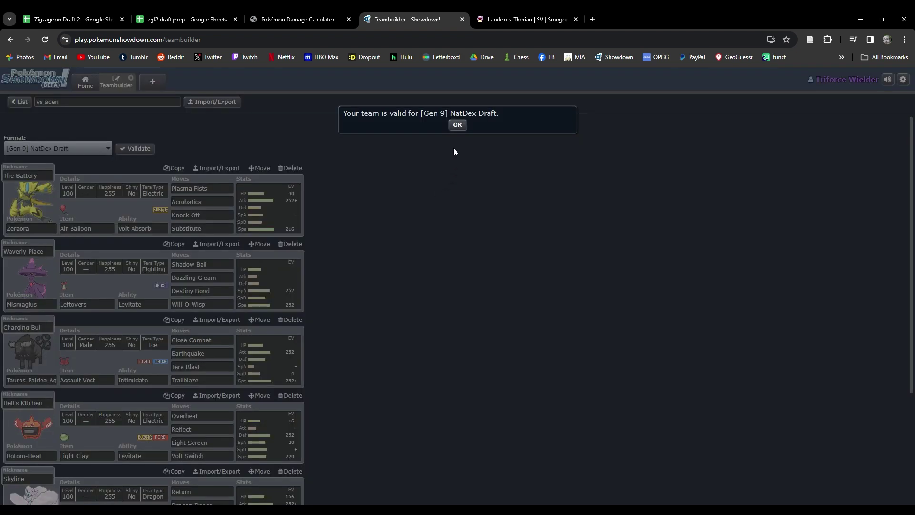
click(453, 148)
- Give Mismagius 4 HP EVs and a Modest nature that raises Special Attack and lowers Attack
click(269, 284)
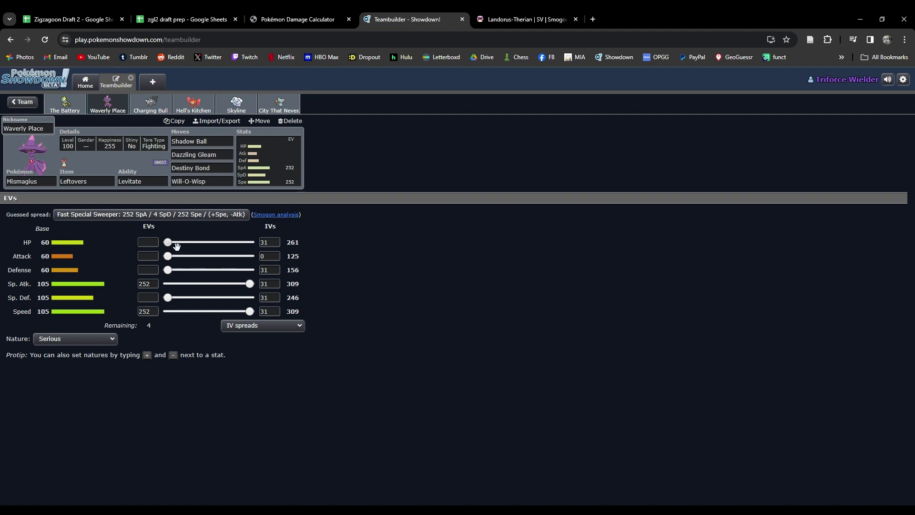
click(169, 243)
click(156, 284)
click(149, 258)
text(-)
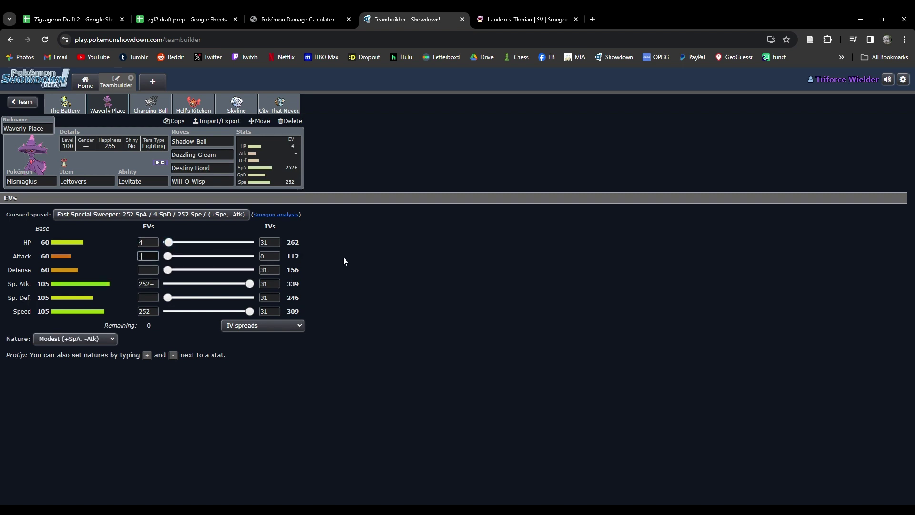
- Review the moves, items and EV spreads of Tauros, Zeraora, Rotom-Heat, Mega Altaria, Komala and Mismagius in the Teambuilder
click(150, 114)
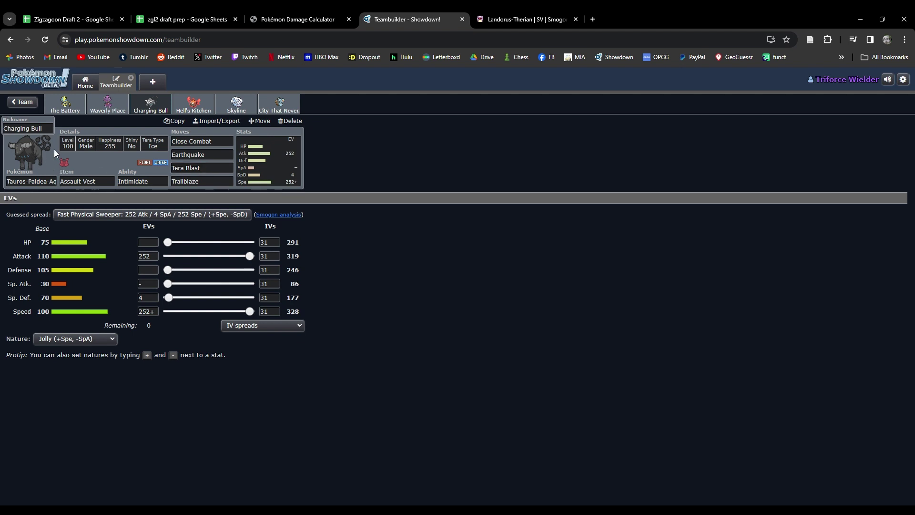
click(65, 105)
click(179, 107)
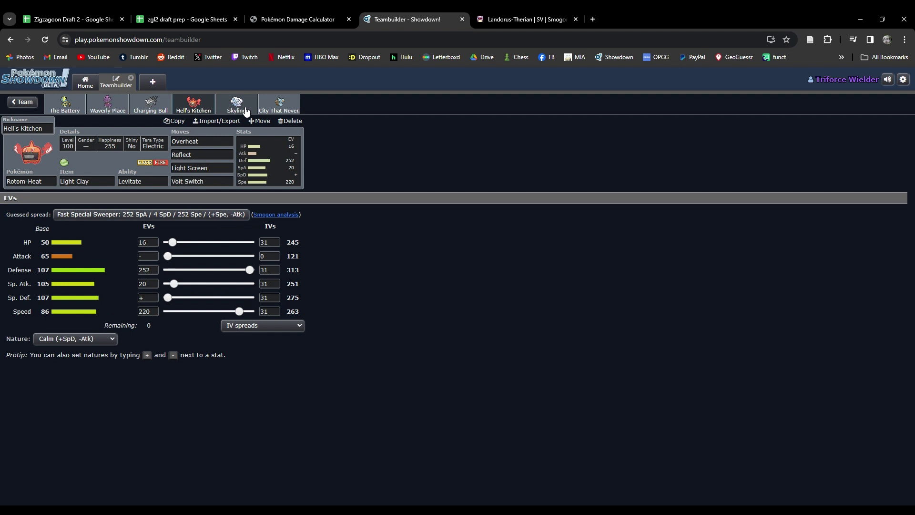
click(243, 108)
click(195, 107)
click(237, 108)
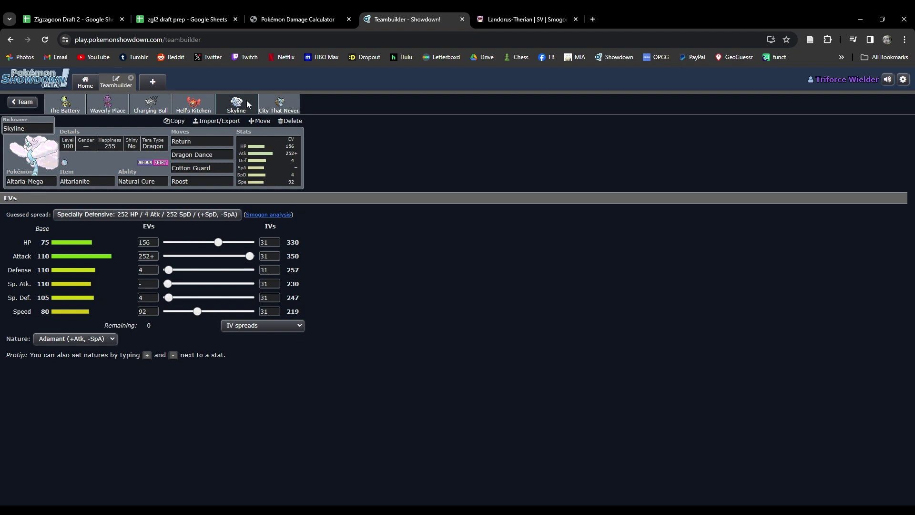
click(280, 103)
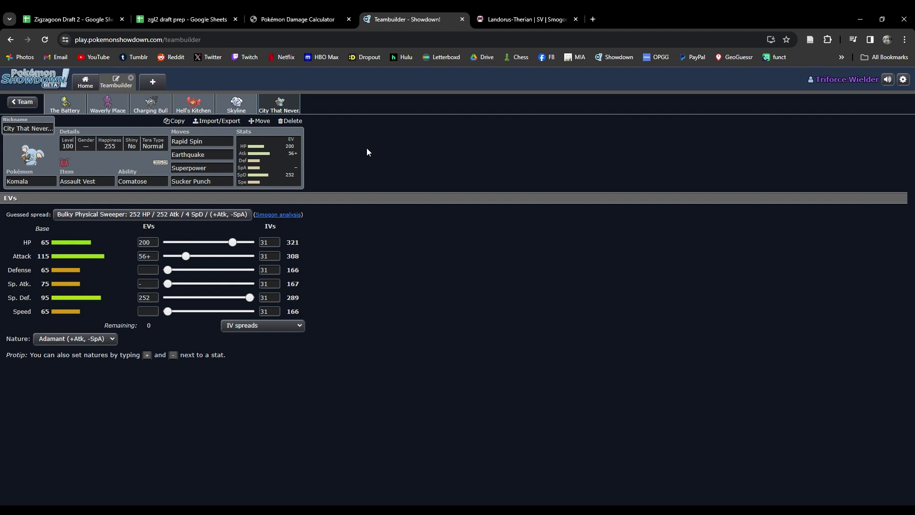
click(149, 106)
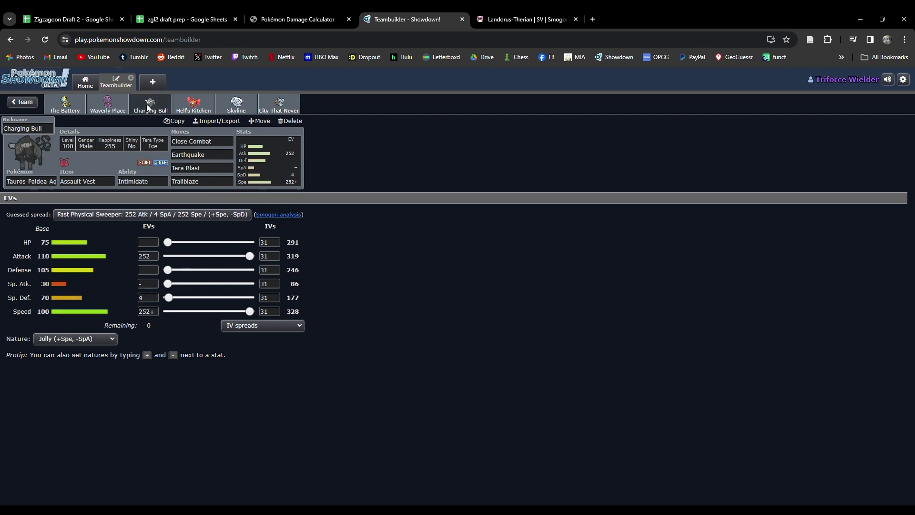
click(113, 106)
- Check the opponent's Water weaknesses in the draft prep type chart and review Tauros's set in the Teambuilder
click(186, 19)
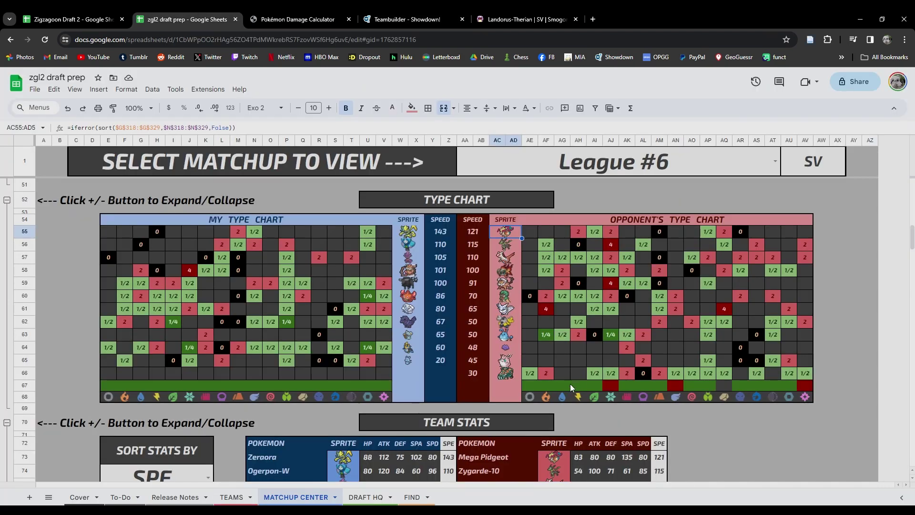
drag(561, 283, 564, 270)
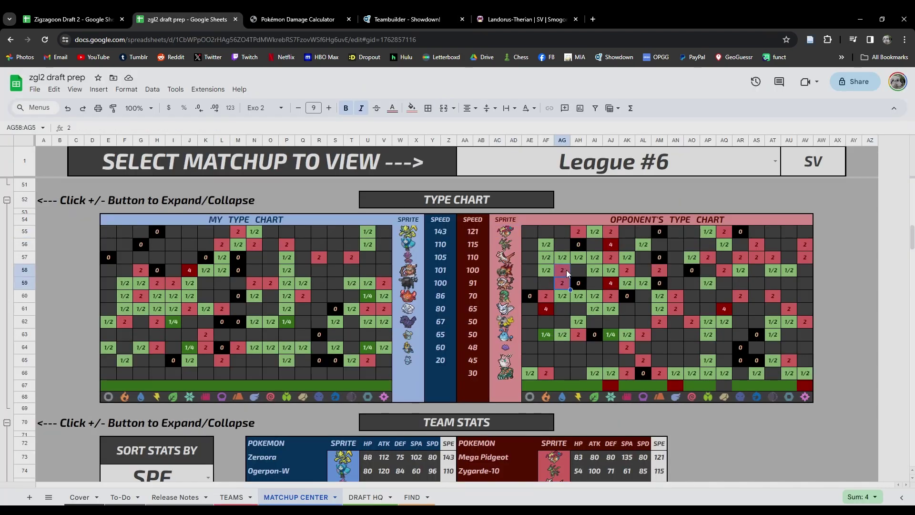
click(277, 14)
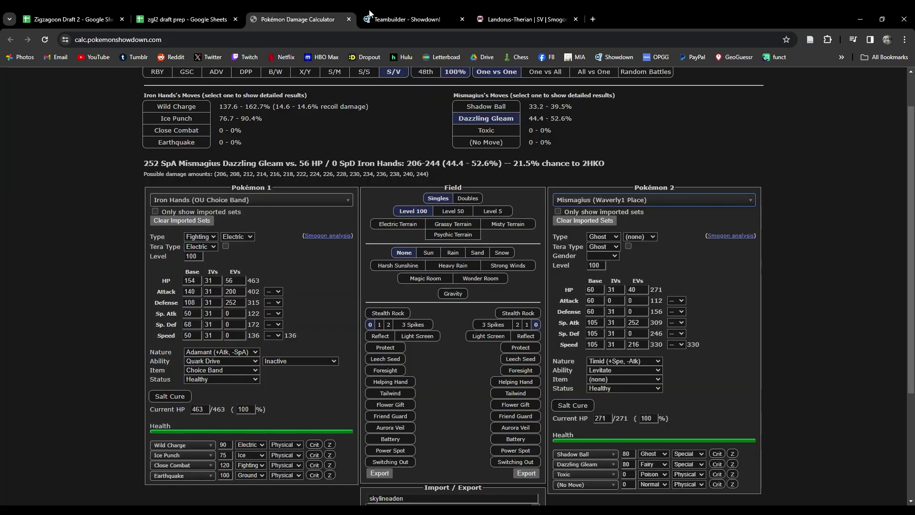
click(407, 9)
click(151, 104)
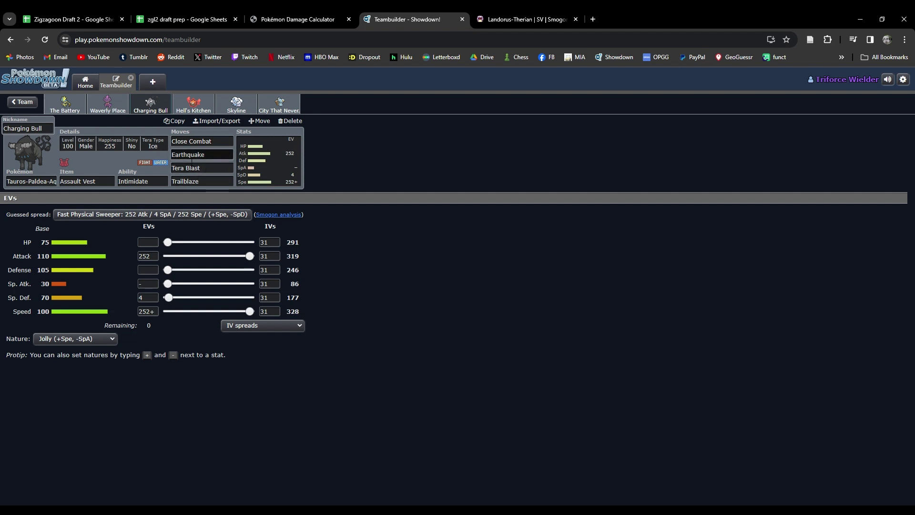
- Review Zeraora's set and check the opponent's Flying matchups in the draft prep type chart for Acrobatics
click(56, 114)
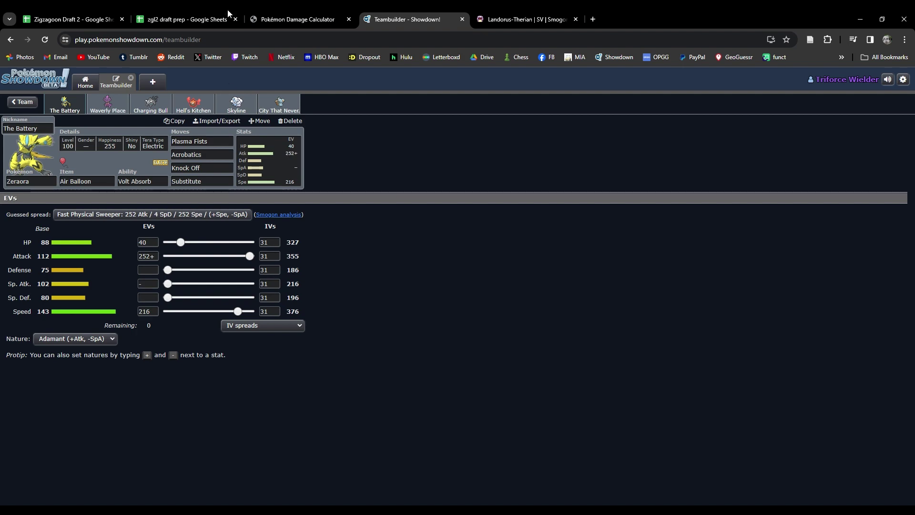
key(ctrl+2)
click(674, 311)
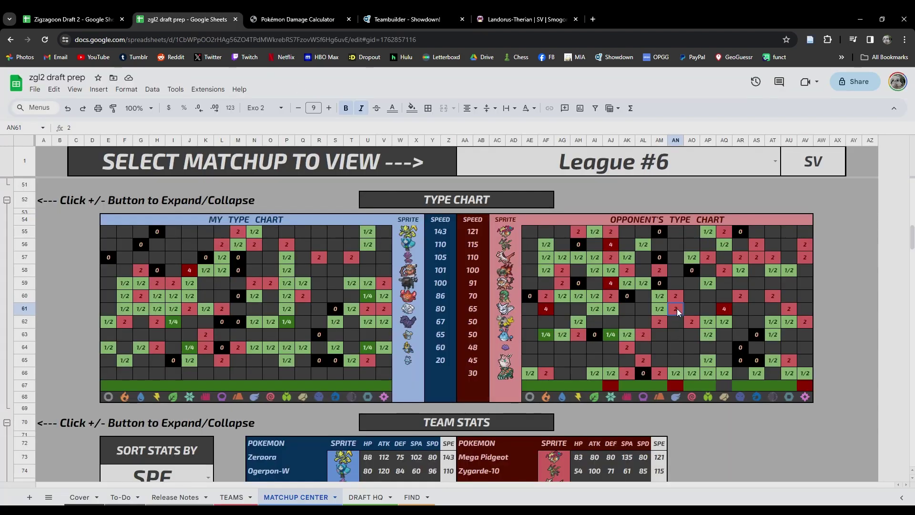
drag(675, 232, 673, 355)
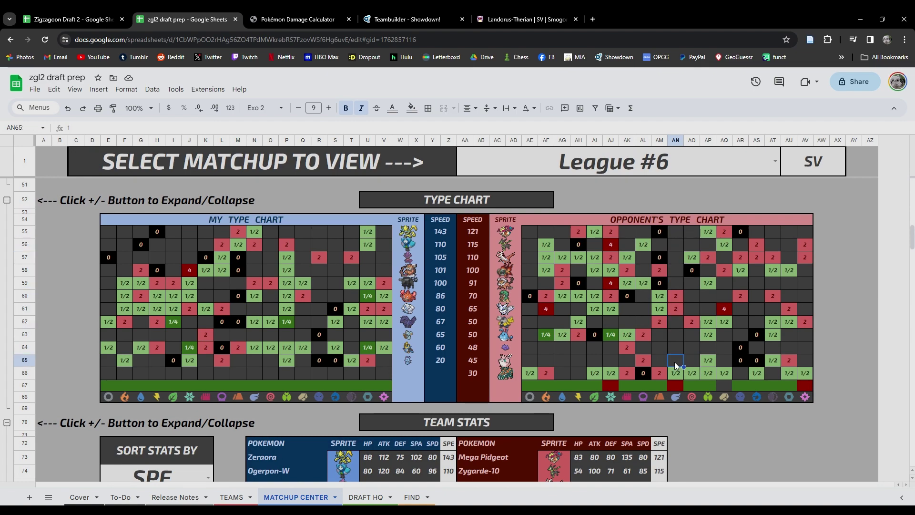
key(ctrl+Tab)
key(ctrl+Tab)
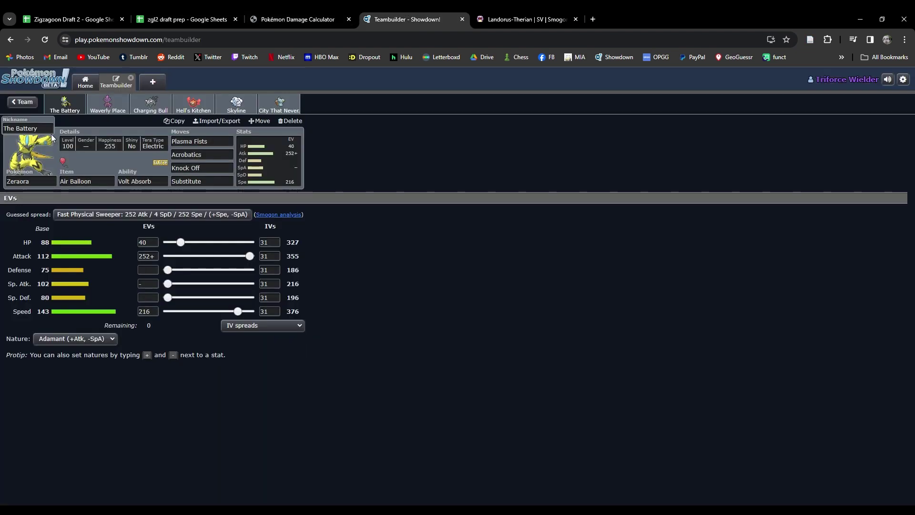
- Consult the hazards, healing and momentum sections of the draft prep sheet's Matchup Center, then return to the Teambuilder
click(165, 16)
scroll(488, 310, down, 10)
scroll(495, 313, down, 7)
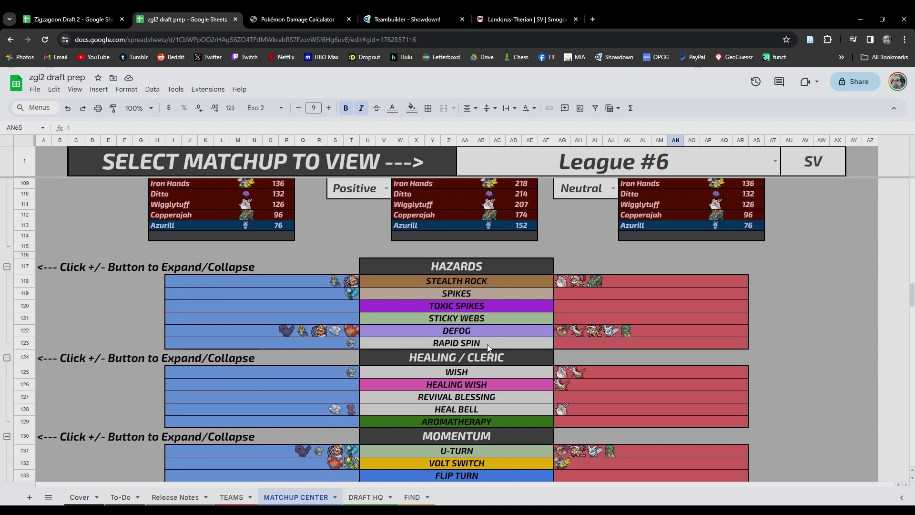
click(307, 15)
click(410, 20)
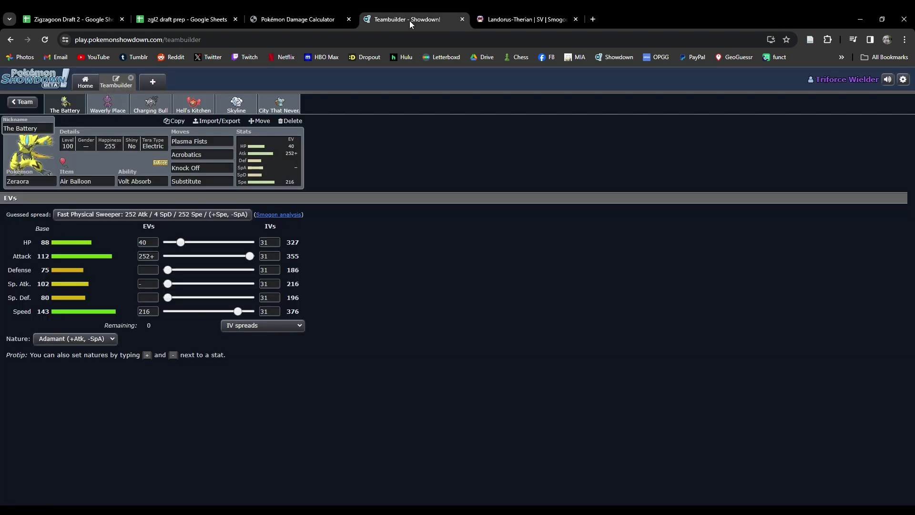
- Browse Rotom-Heat's available moves as alternatives to Overheat, also checking the draft prep type chart and Mismagius's moves
click(190, 104)
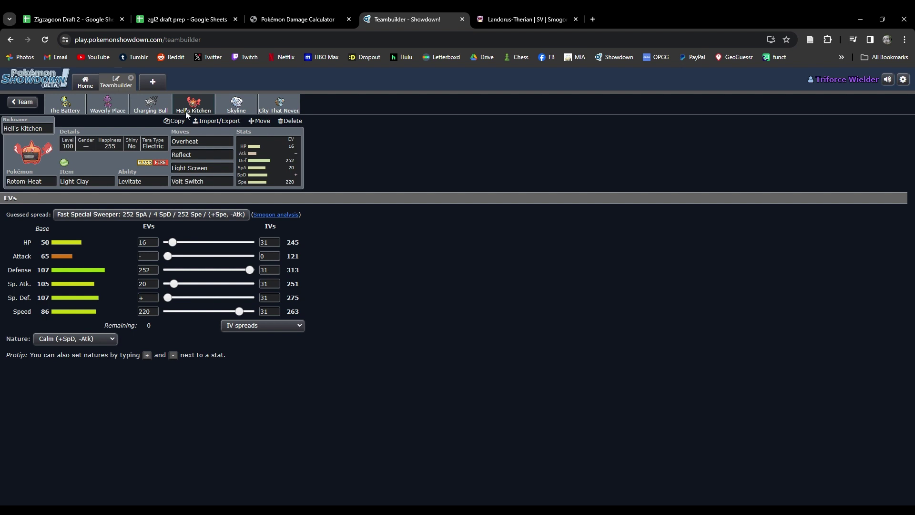
click(212, 142)
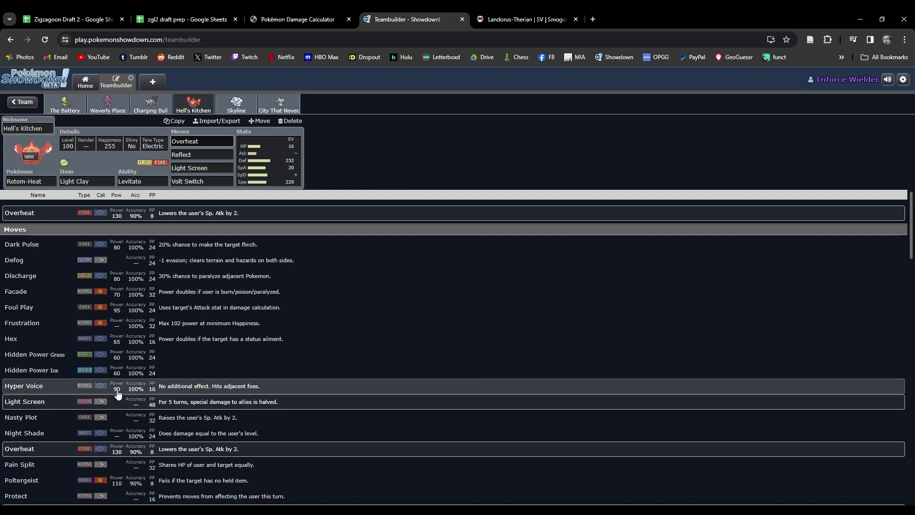
scroll(124, 384, down, 2)
scroll(125, 389, down, 4)
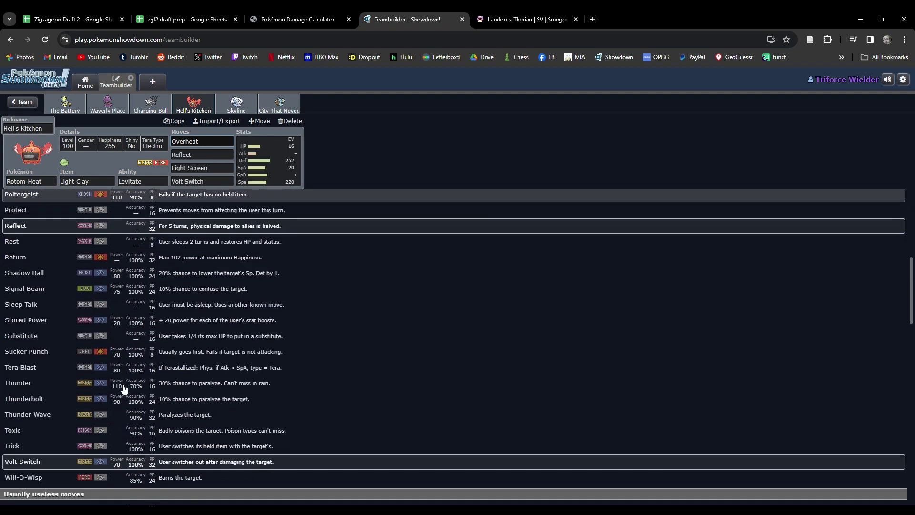
scroll(125, 389, down, 1)
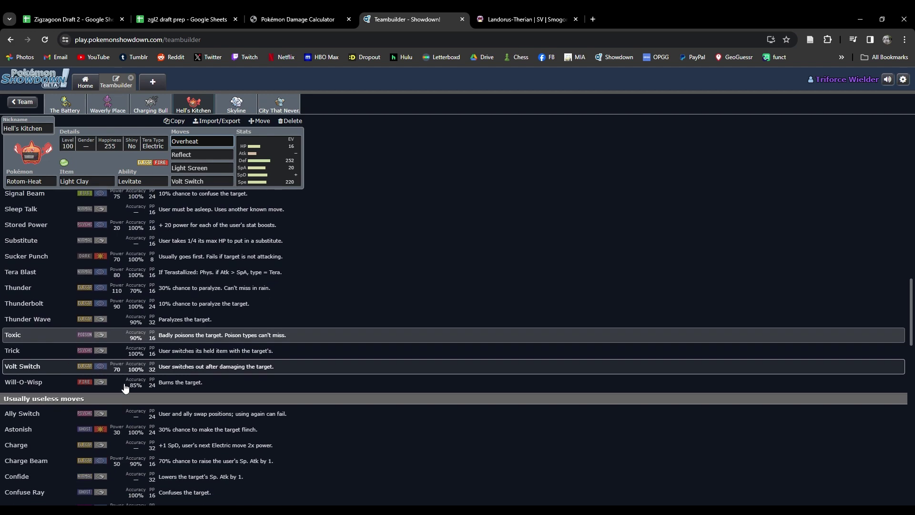
click(199, 19)
scroll(338, 273, up, 10)
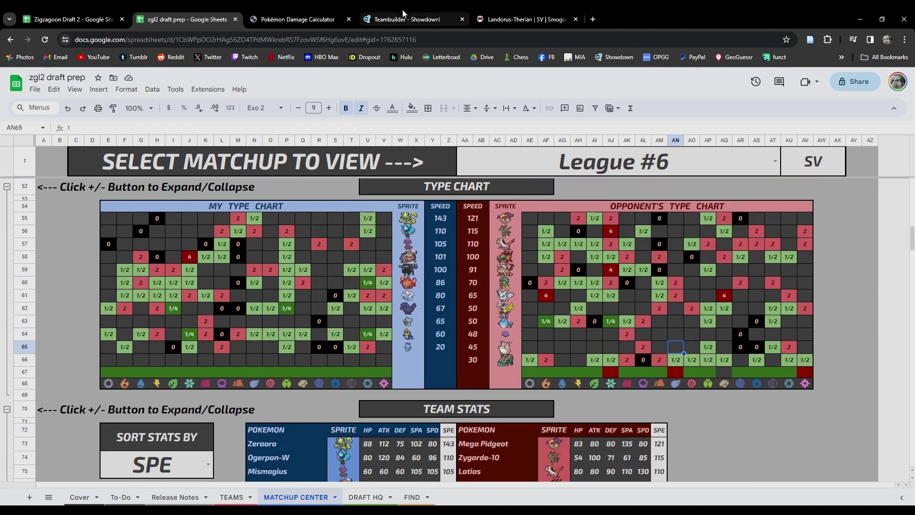
click(403, 13)
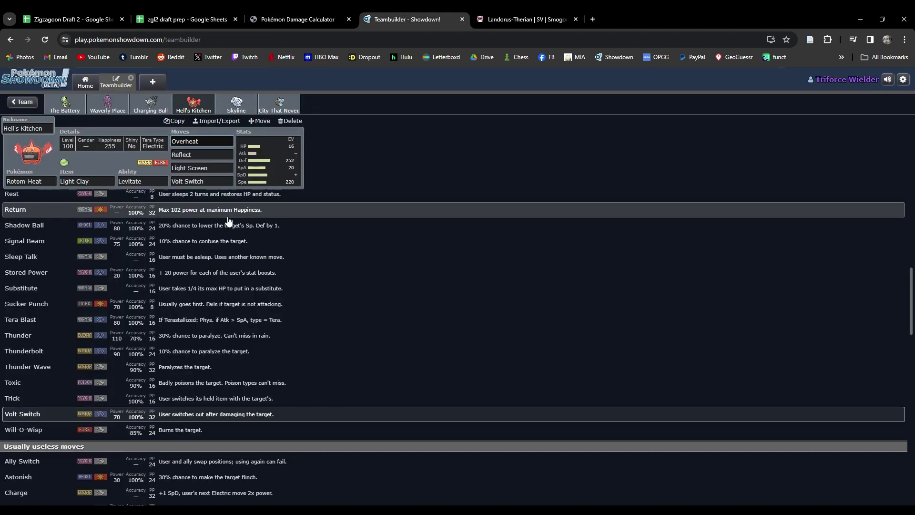
click(114, 105)
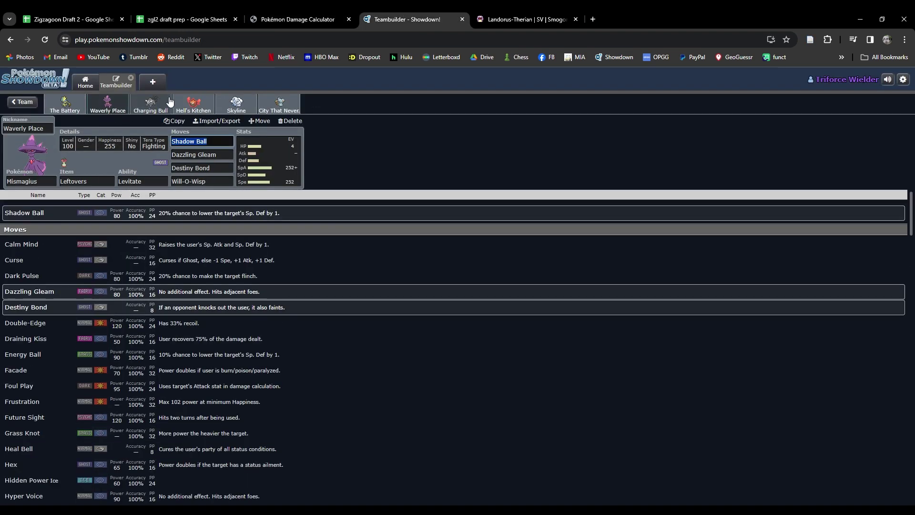
click(211, 110)
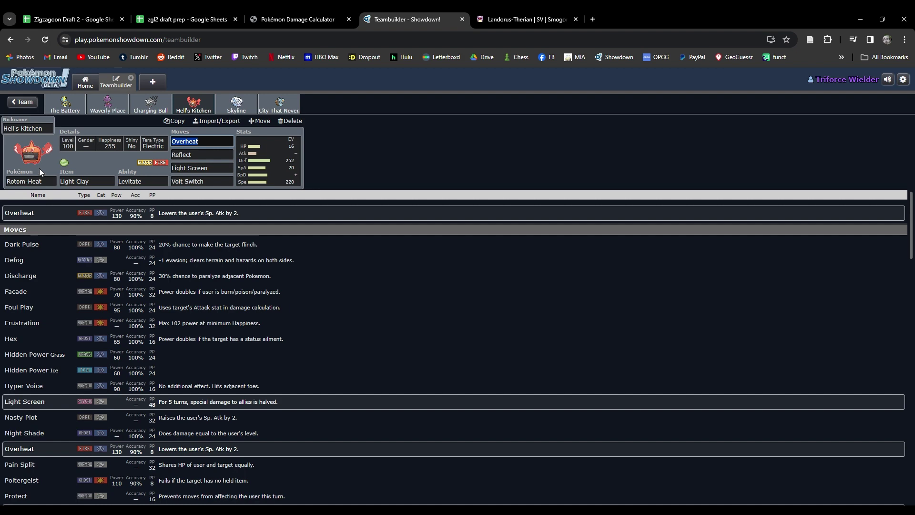
scroll(177, 405, down, 5)
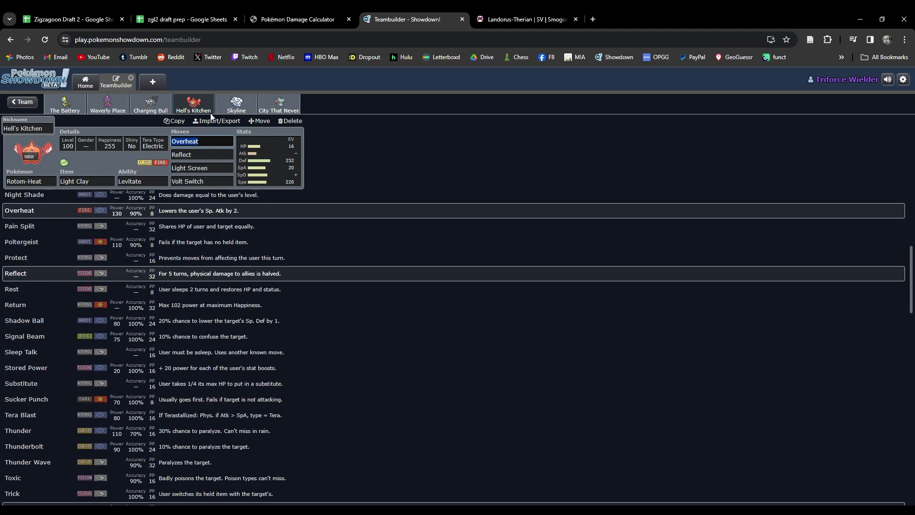
- Review alternatives to Zeraora's Substitute and check the opponent's Fighting weaknesses in the draft prep type chart
click(65, 104)
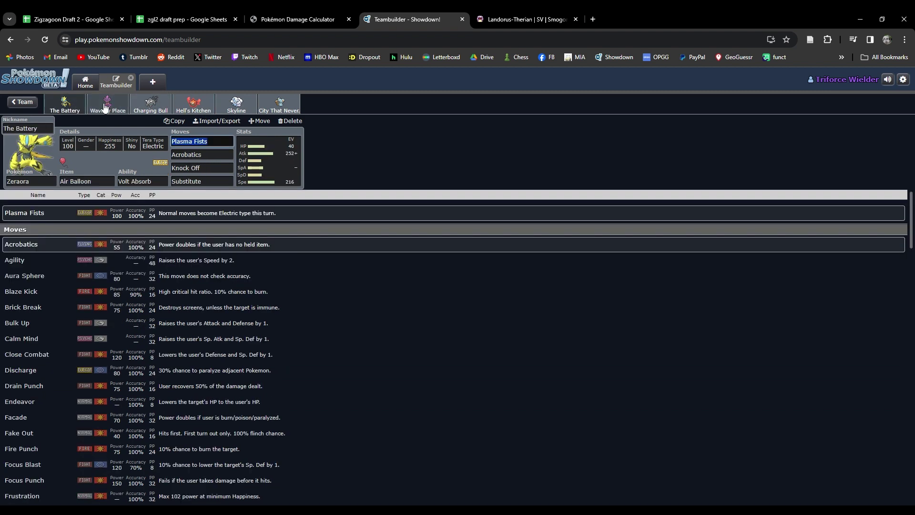
click(213, 185)
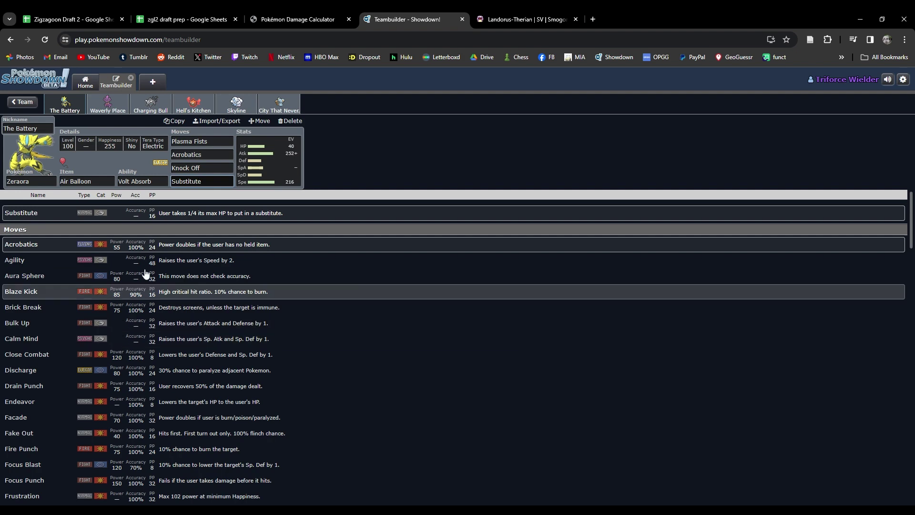
click(201, 15)
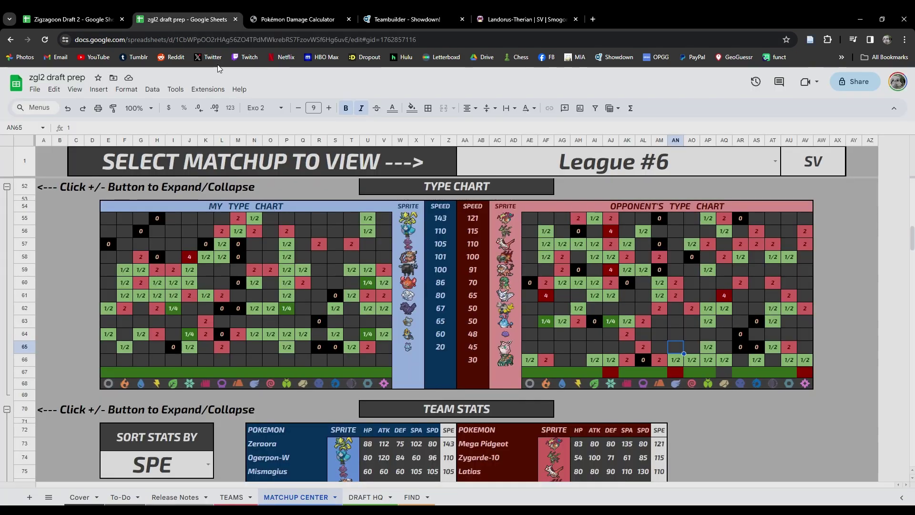
click(395, 18)
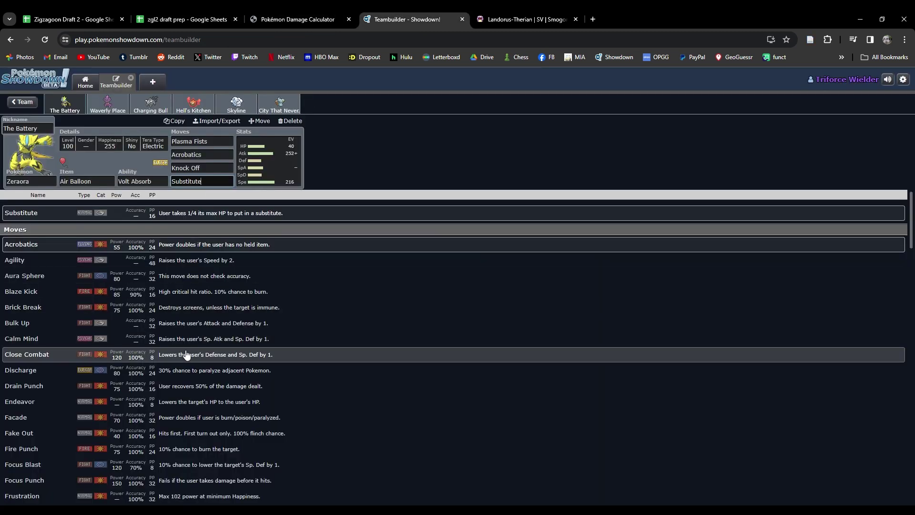
click(190, 14)
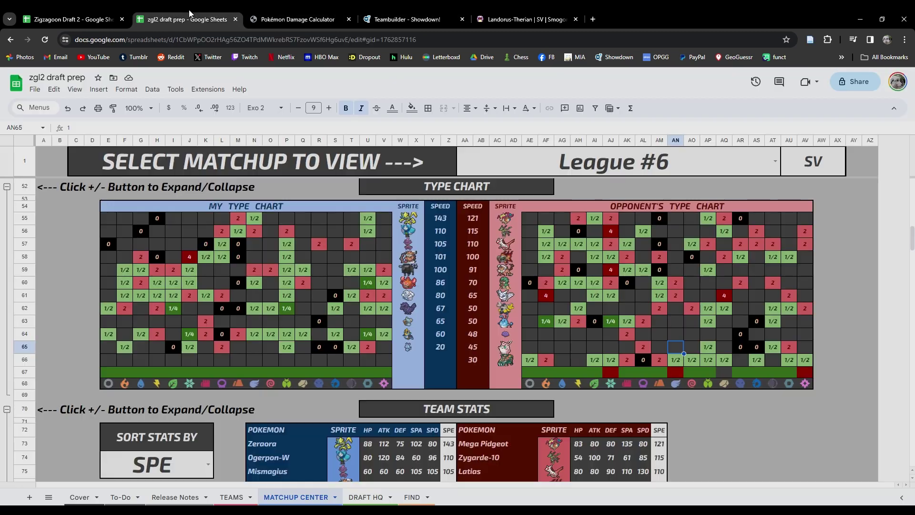
click(629, 256)
click(627, 334)
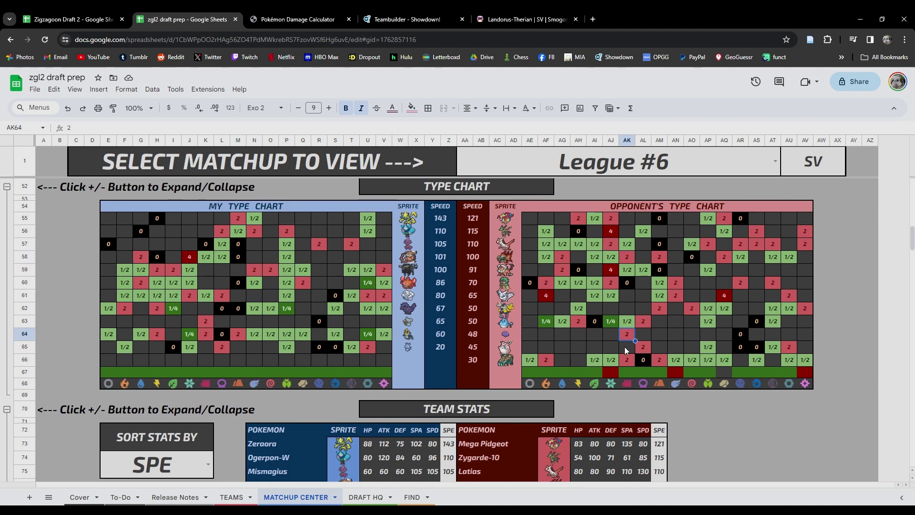
click(623, 359)
click(272, 14)
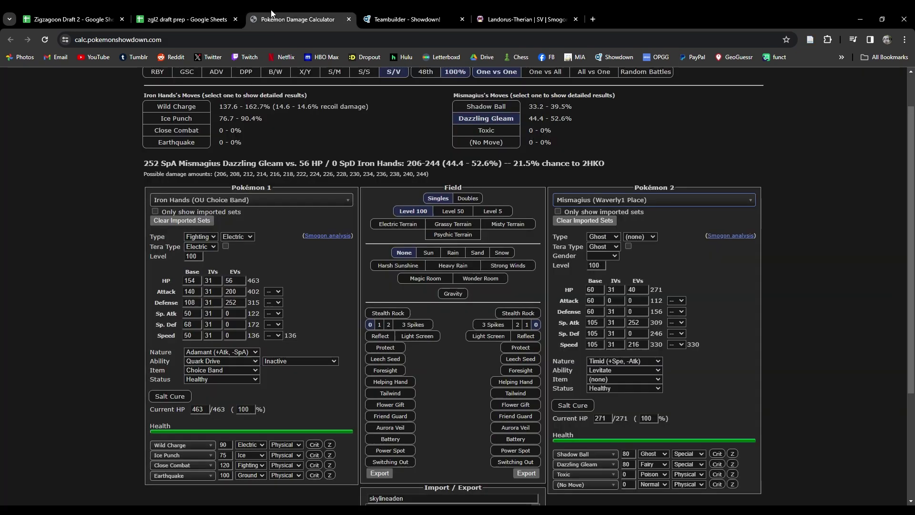
click(406, 19)
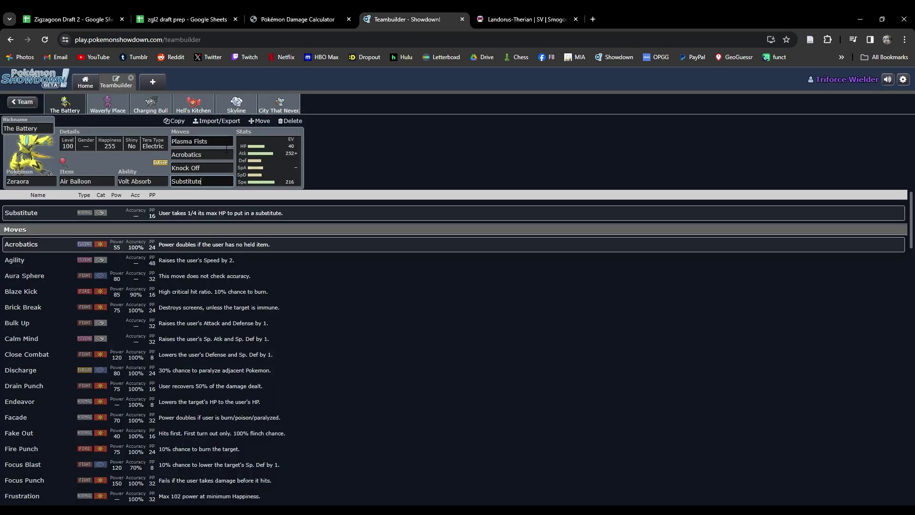
- In the Damage Calculator, load Zeraora's "he Battery" set against Chi-Yu's Ubers Feesh (Offensive Wallbreaker) set
click(298, 19)
click(663, 200)
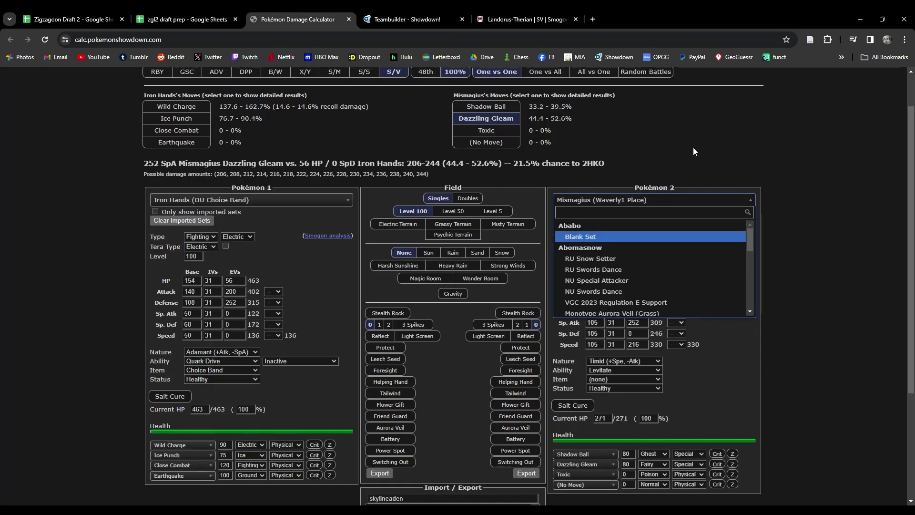
text(zeraora)
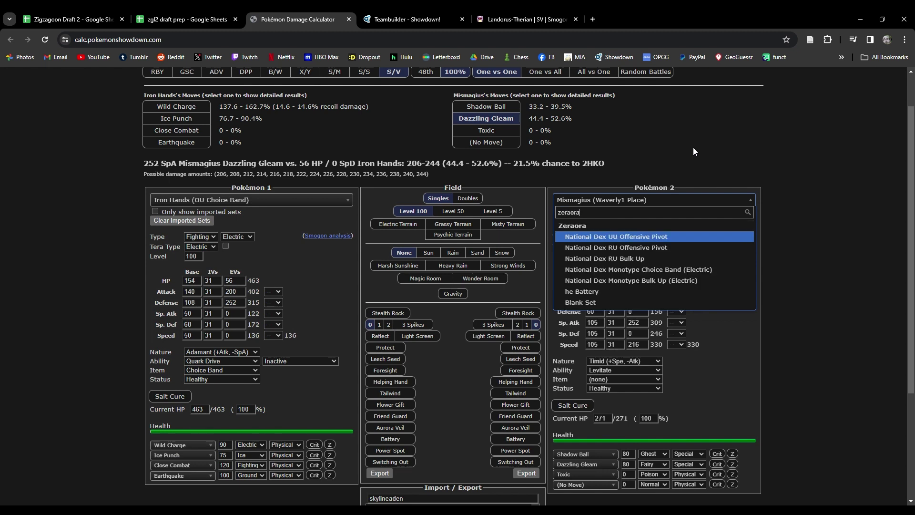
click(654, 291)
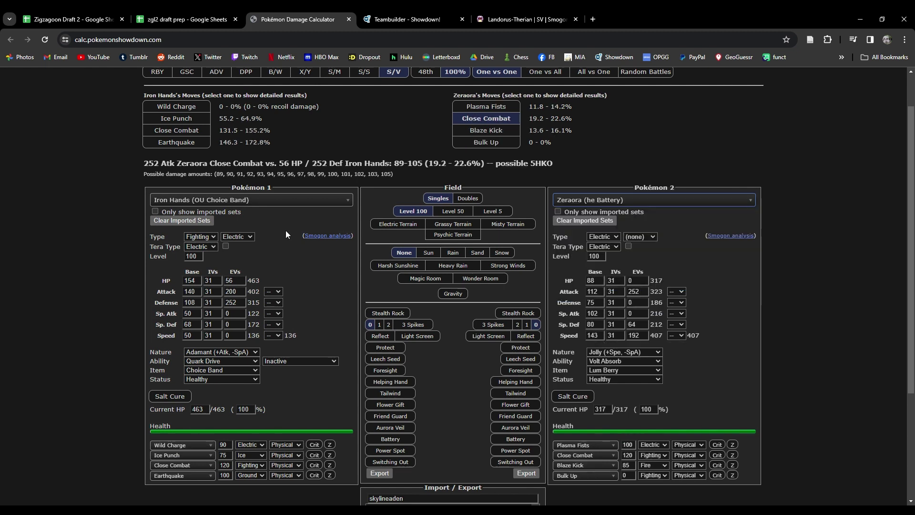
click(299, 200)
text(chi-yu)
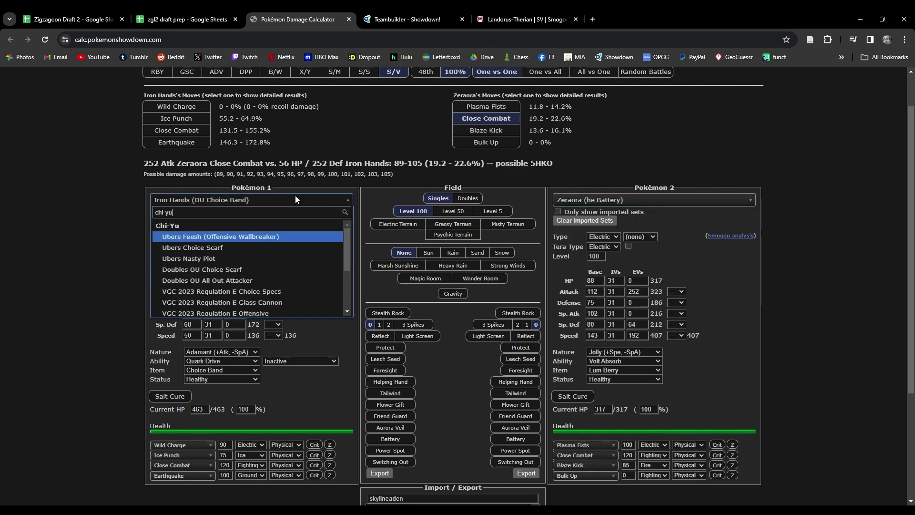
key(Return)
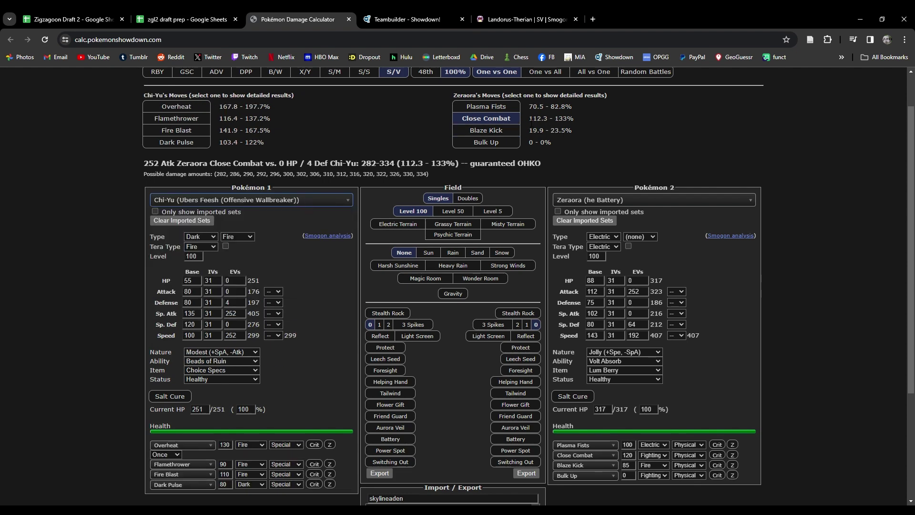
- Replace Zeraora's Close Combat with Drain Punch in the Damage Calculator to compare its damage on Chi-Yu
click(195, 13)
click(391, 13)
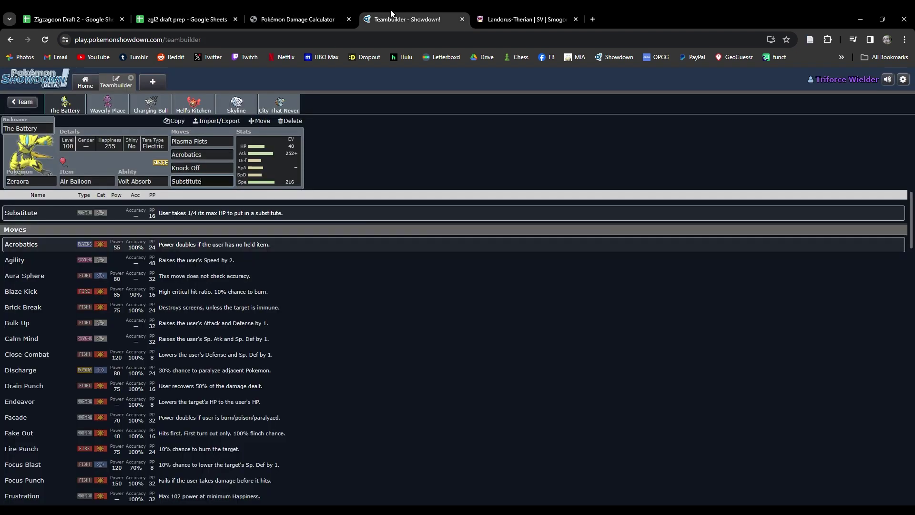
click(312, 14)
click(595, 454)
text(drain p)
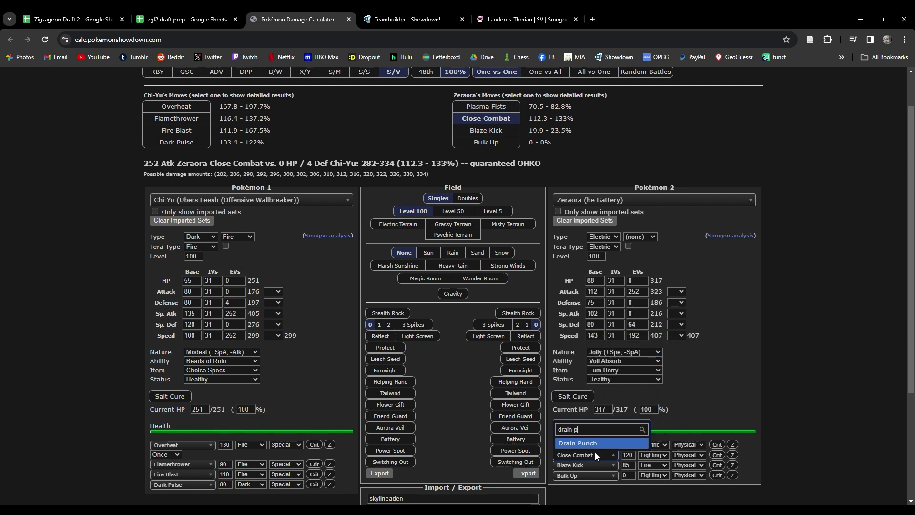
key(Return)
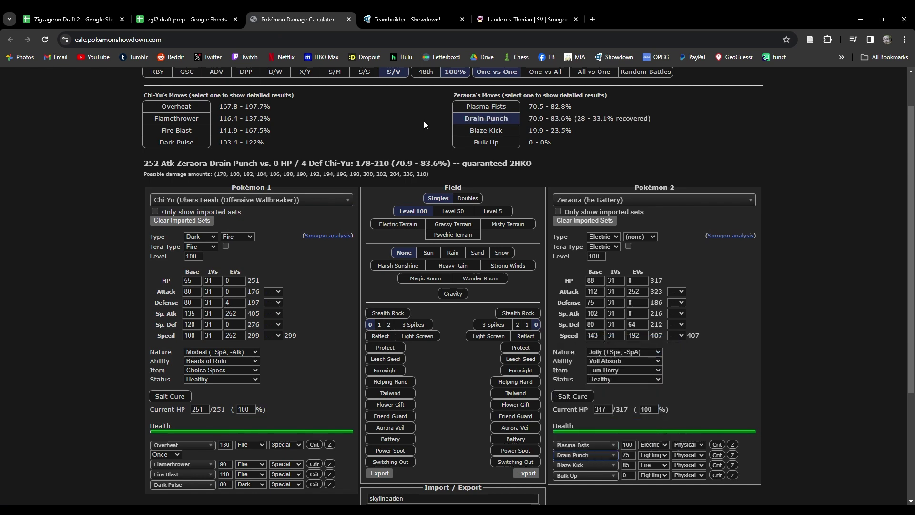
- In the Teambuilder, replace Zeraora's Substitute with Close Combat
click(405, 19)
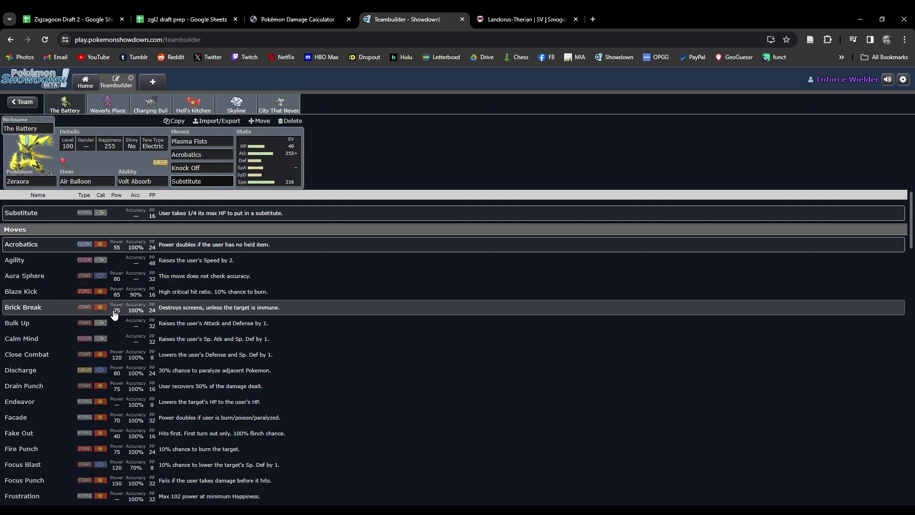
click(76, 355)
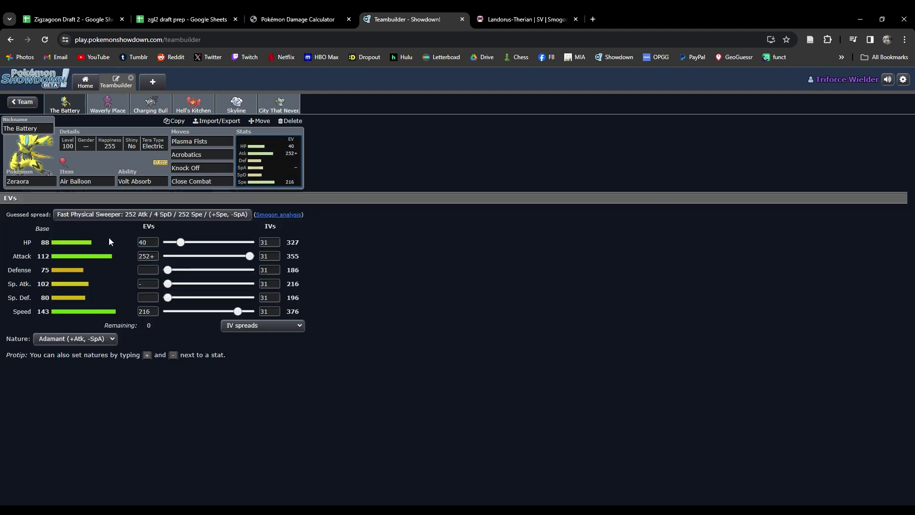
- Set Zeraora's item to Assault Vest in the Damage Calculator and compare the Chi-Yu matchup with its Teambuilder set
click(314, 14)
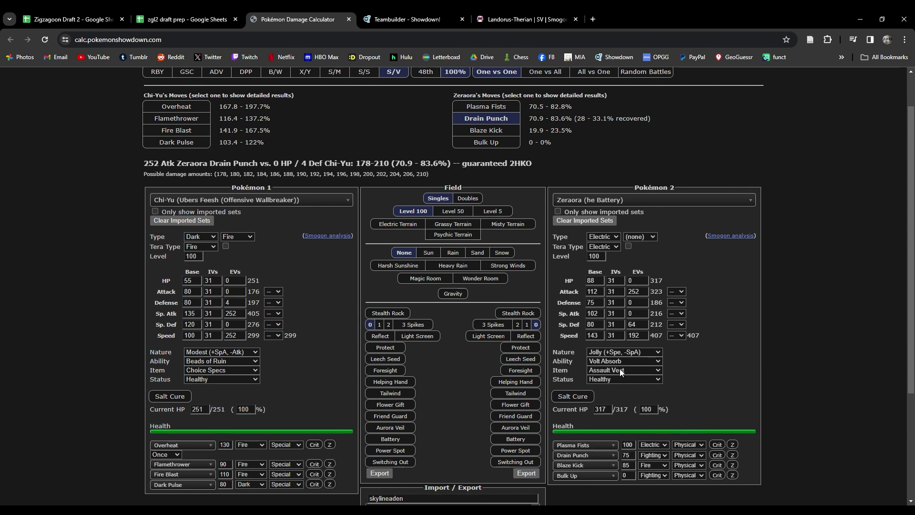
click(457, 15)
click(298, 18)
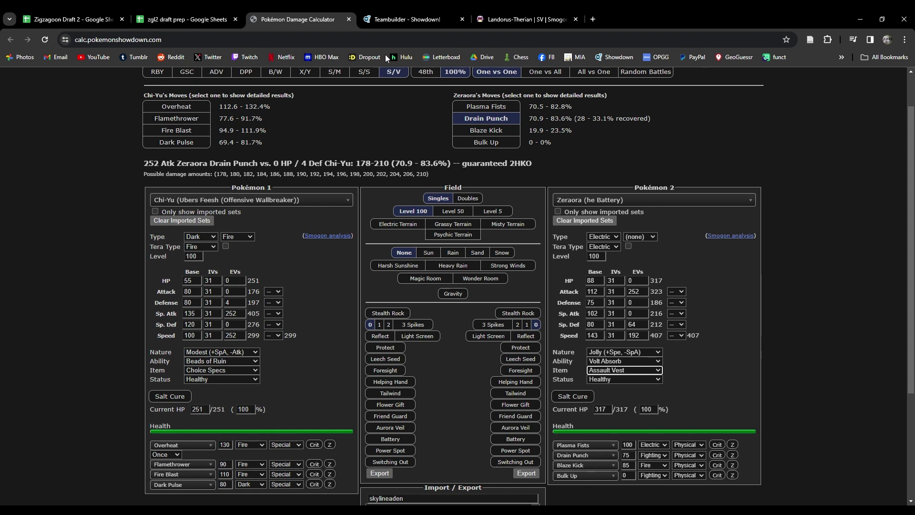
click(396, 19)
click(308, 18)
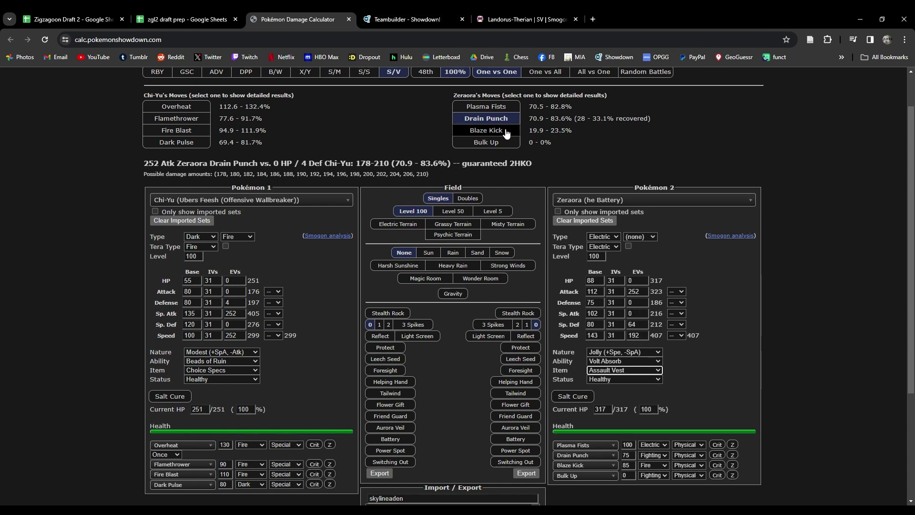
click(402, 16)
click(276, 13)
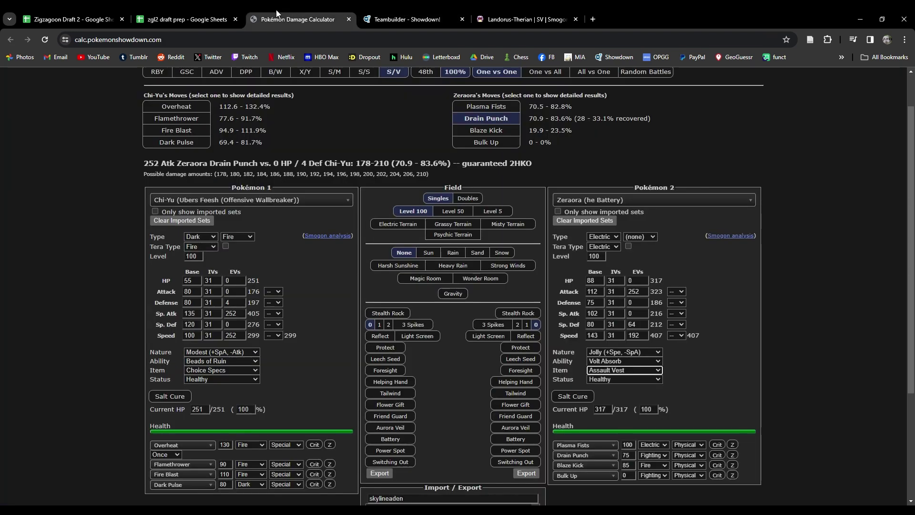
click(411, 20)
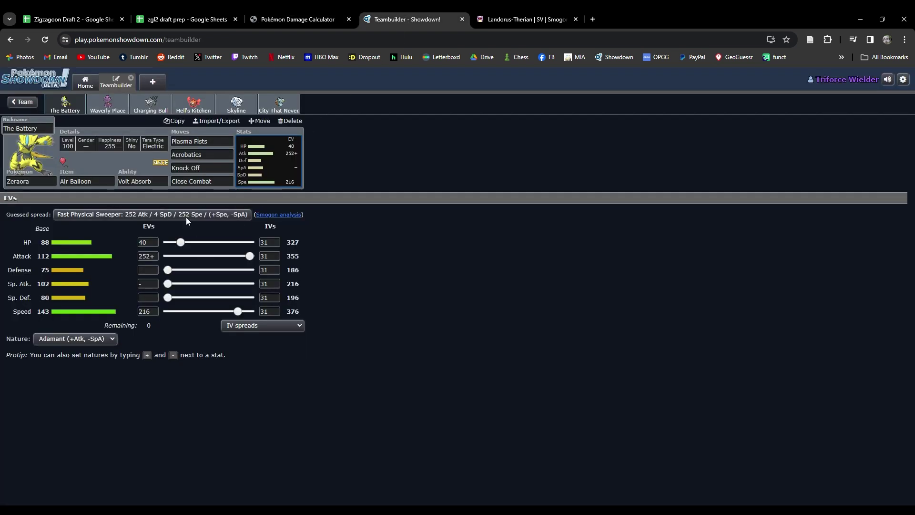
- Look through Zeraora's available moves for alternatives to Knock Off
click(205, 168)
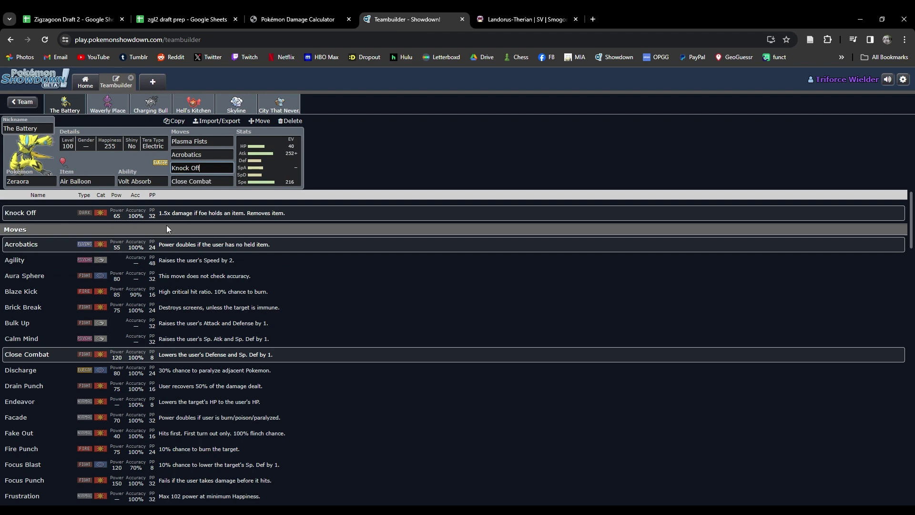
scroll(165, 308, down, 5)
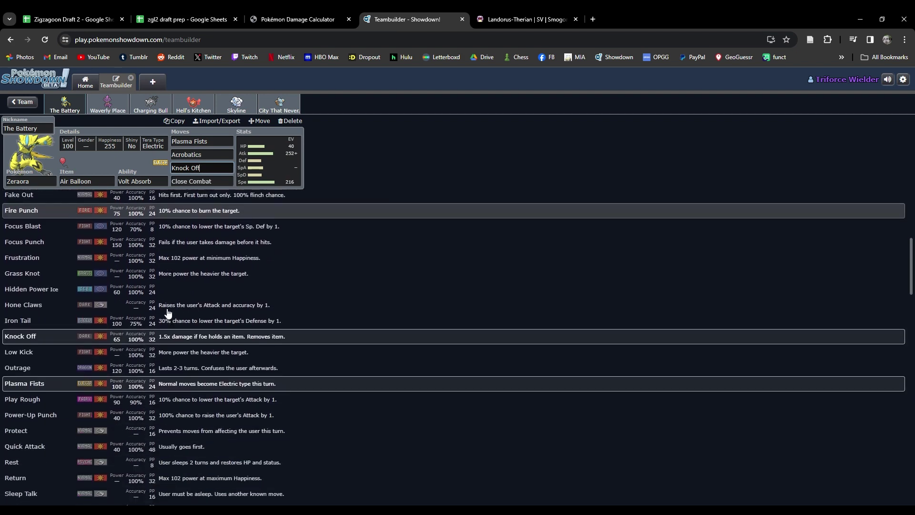
scroll(168, 313, down, 2)
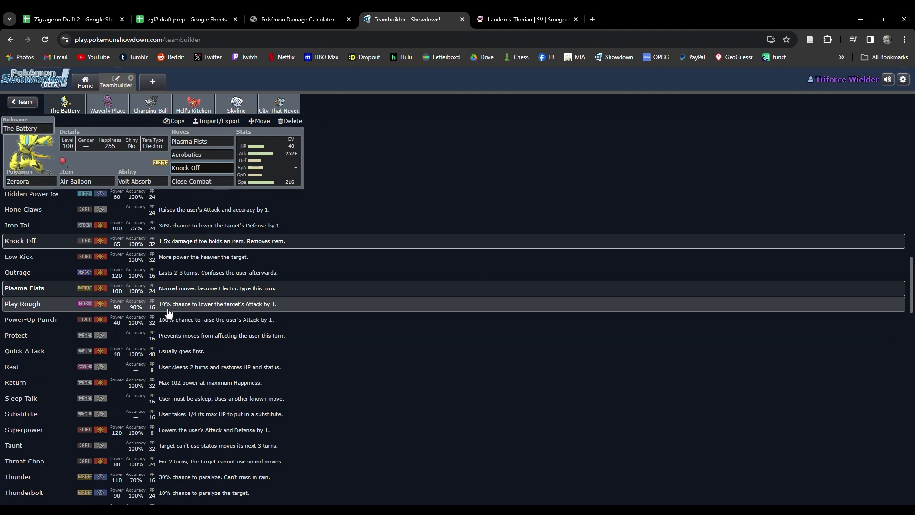
scroll(218, 374, down, 3)
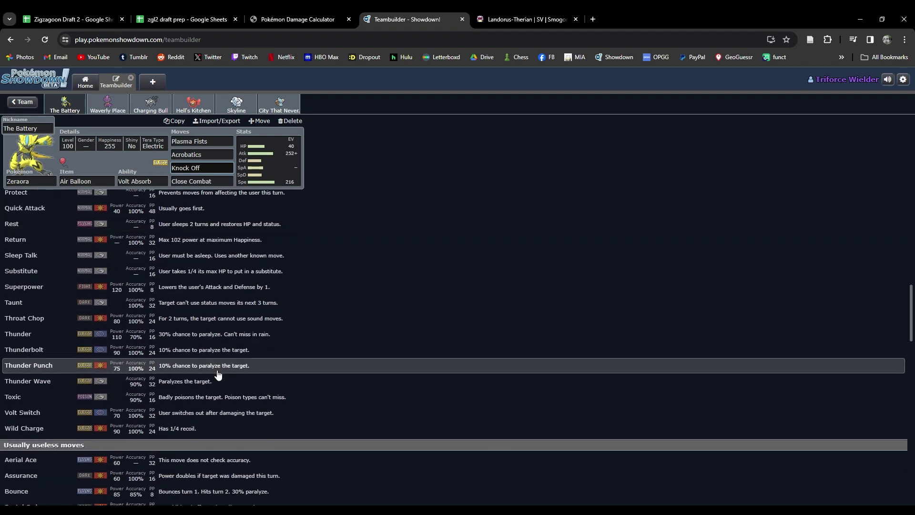
scroll(236, 374, up, 6)
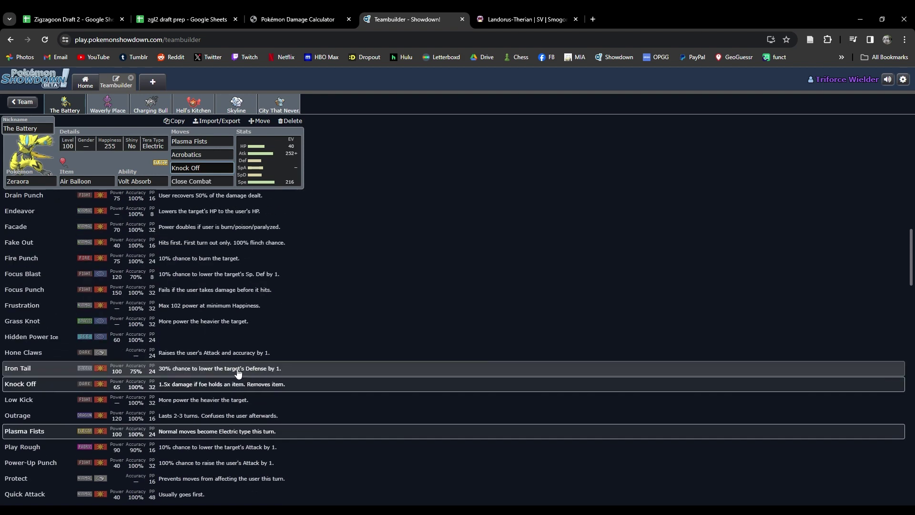
scroll(238, 373, up, 4)
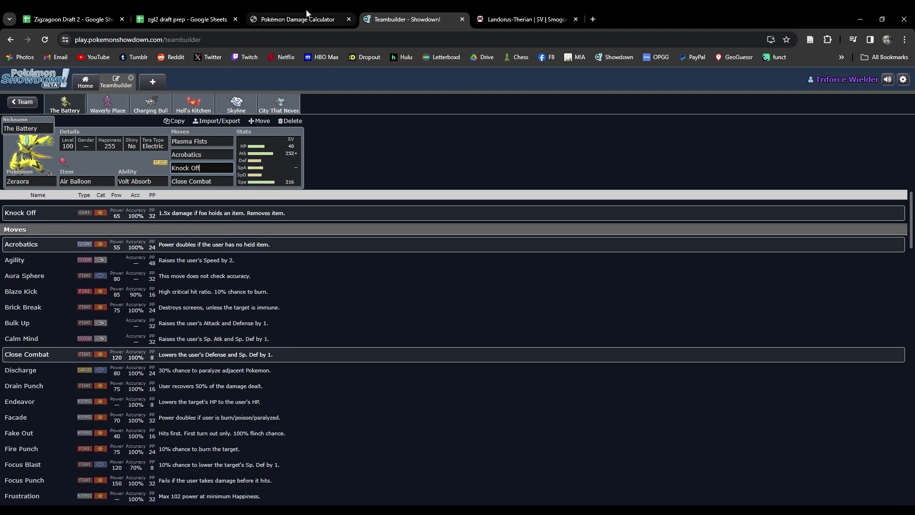
- In the zgl2 draft prep sheet, mark opposing Pokémon's rows up to their Electric, Fighting and Dark weaknesses in the opponent's type chart
key(ctrl+shift+Tab)
key(ctrl+shift+Tab)
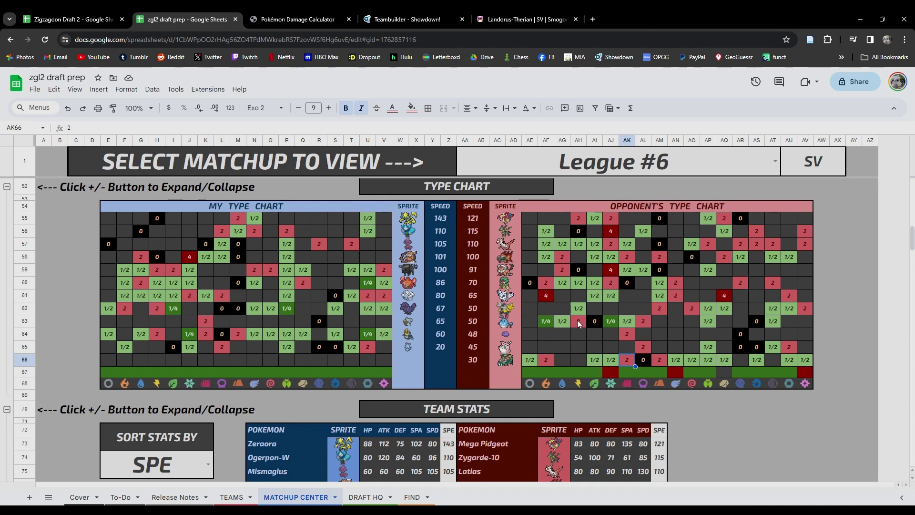
drag(505, 321, 576, 319)
drag(506, 220, 577, 215)
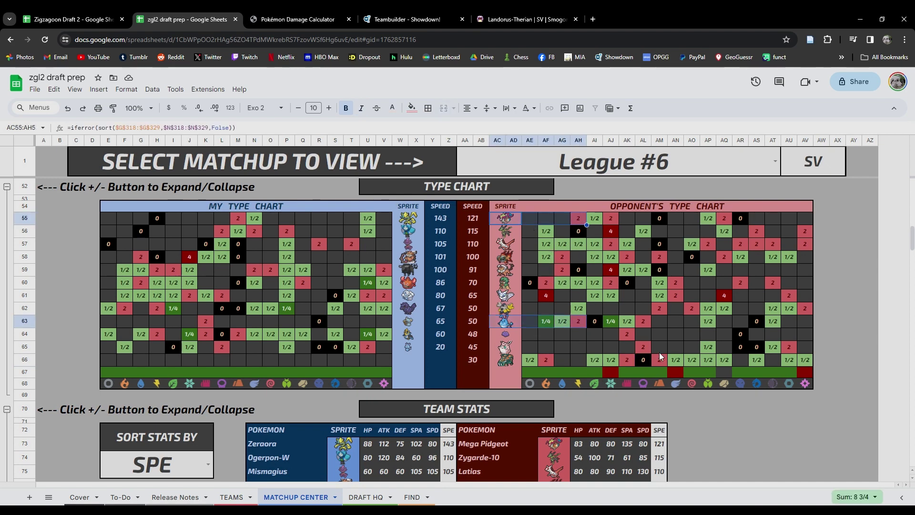
drag(626, 359, 503, 361)
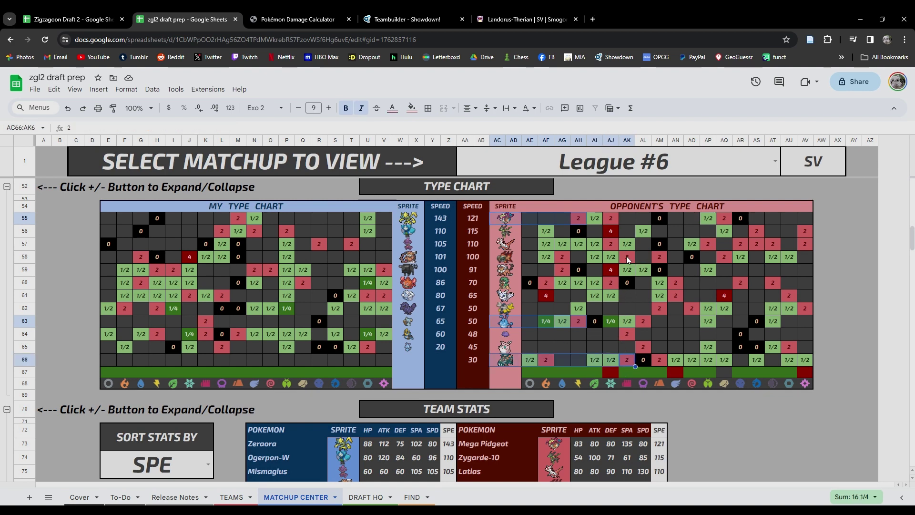
drag(626, 256, 507, 258)
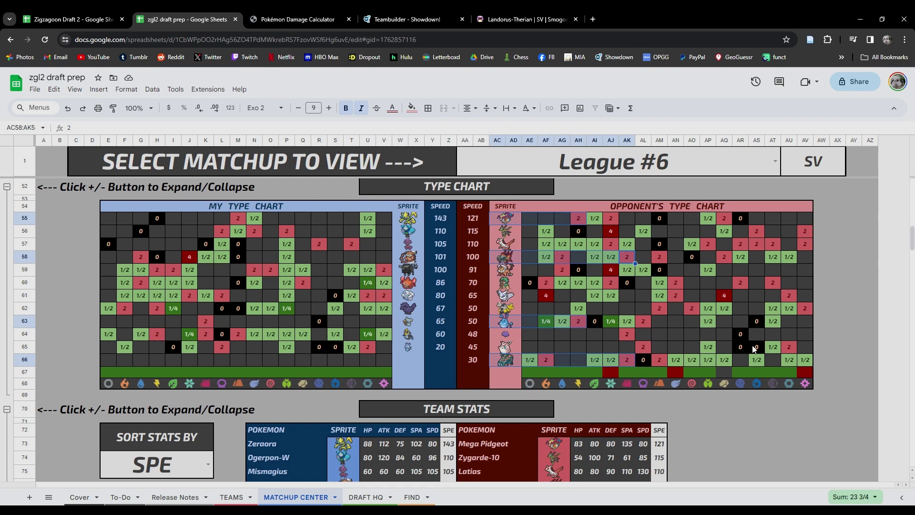
drag(770, 282, 501, 286)
drag(771, 242, 510, 253)
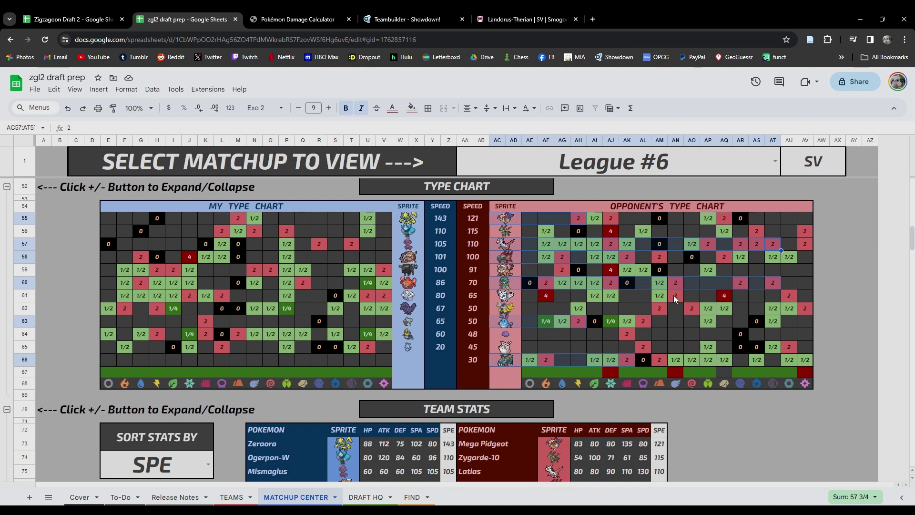
mouse_move(673, 296)
mouse_down()
mouse_move(509, 296)
mouse_move(674, 297)
mouse_up()
- Back in the Teambuilder, replace Zeraora's Acrobatics with Close Combat
click(304, 13)
click(411, 14)
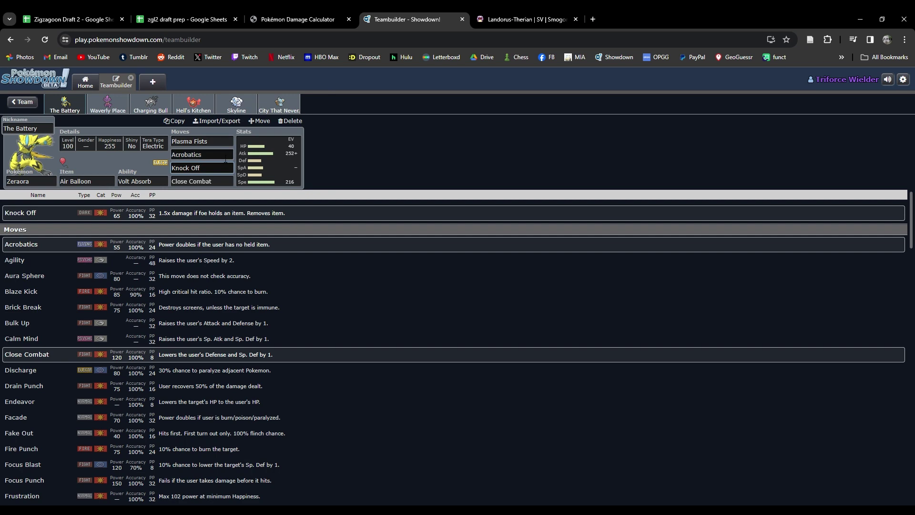
click(225, 158)
text(close)
key(Return)
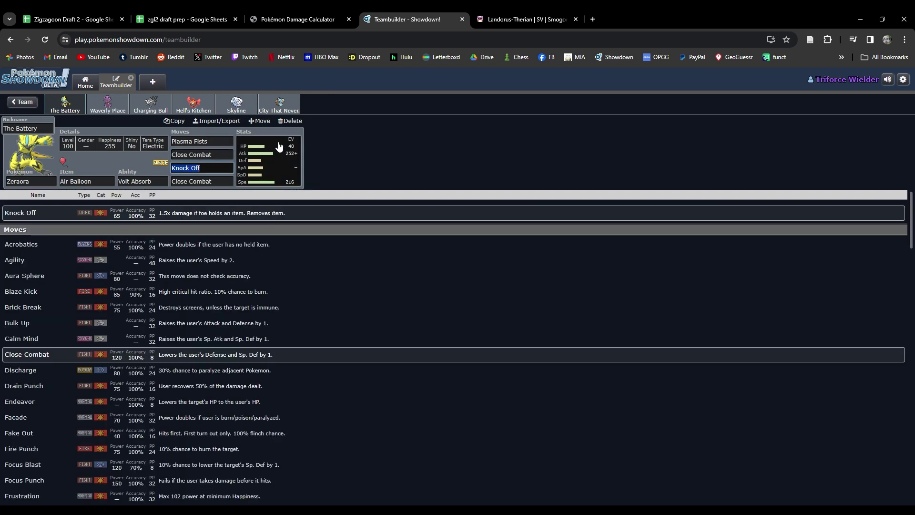
- Replace the duplicate Close Combat in Zeraora's fourth move slot with Play Rough after consulting the opponent's type chart
click(215, 185)
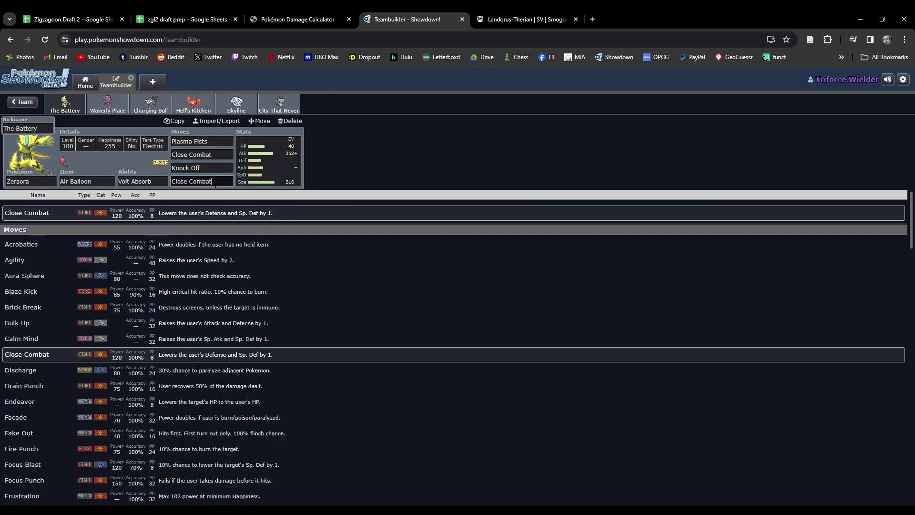
key(BackSpace)
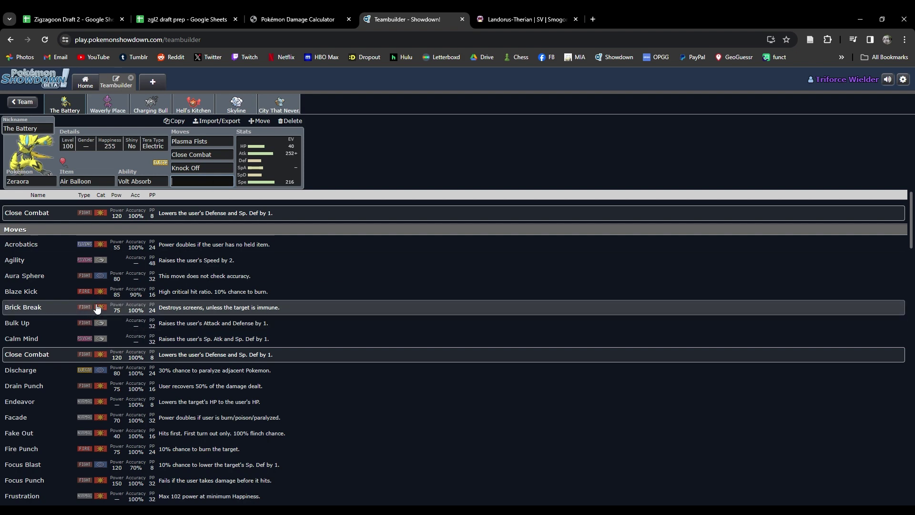
click(186, 19)
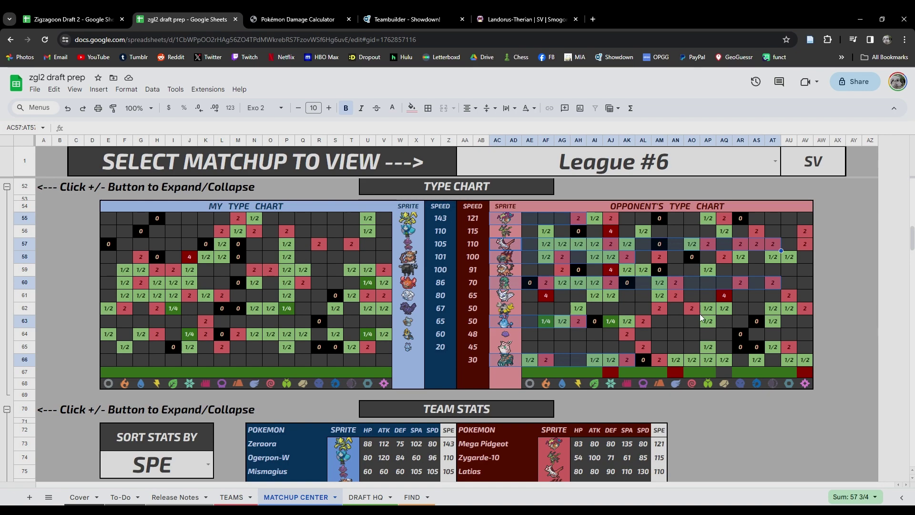
click(298, 19)
click(408, 19)
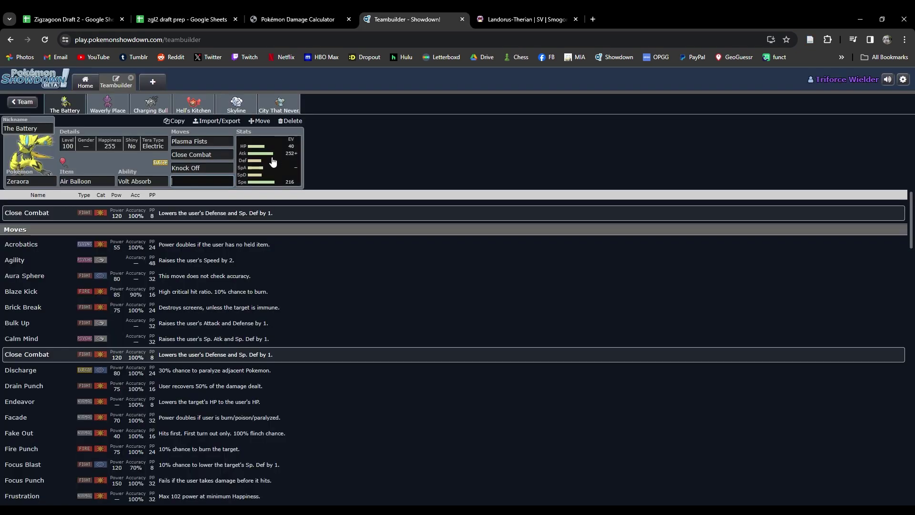
text(play ro)
key(Return)
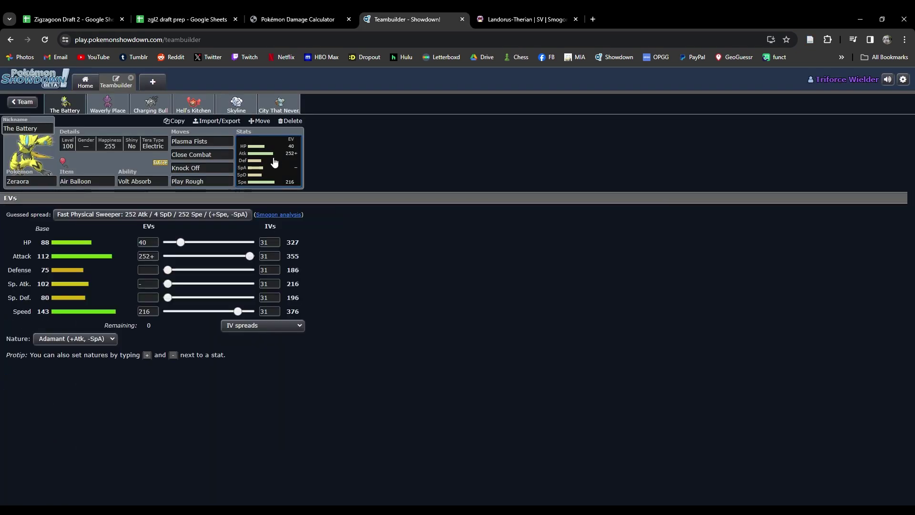
- Compare Zeraora's revised moveset with the opponent's type chart in the zgl2 draft prep sheet
click(153, 17)
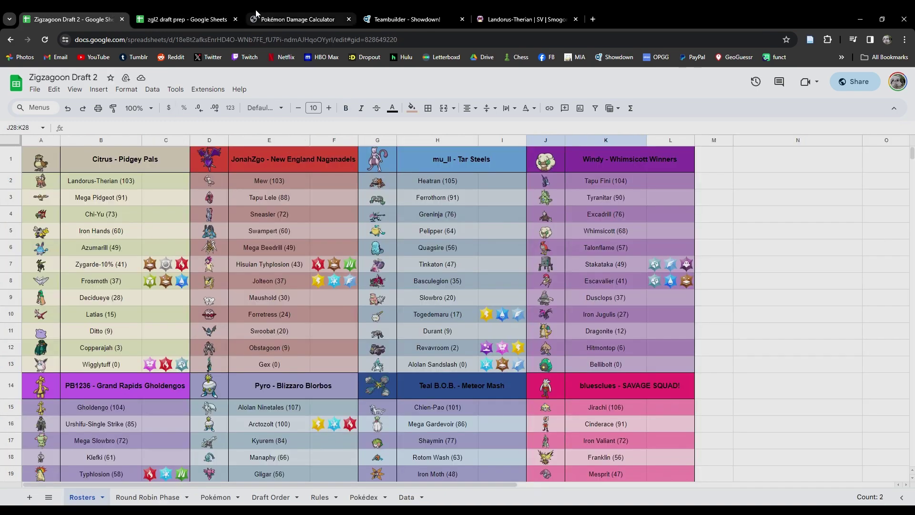
click(267, 19)
click(200, 19)
click(393, 13)
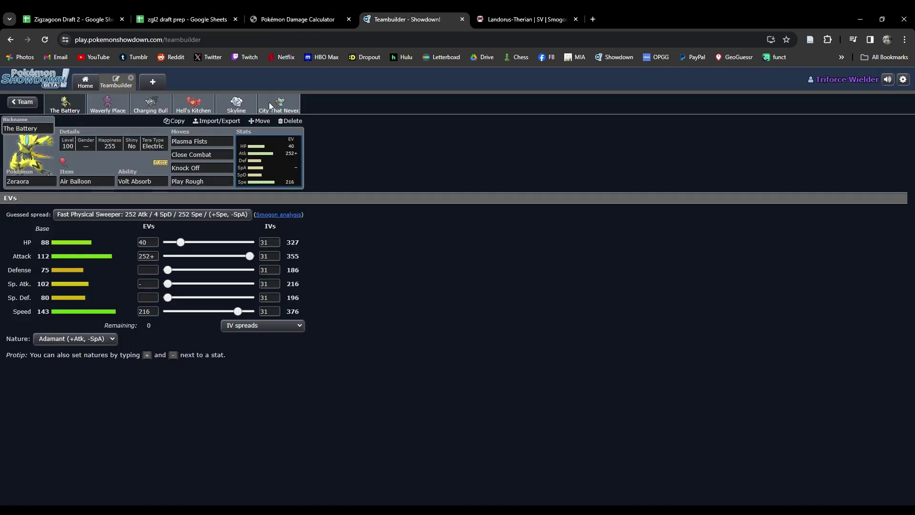
click(195, 13)
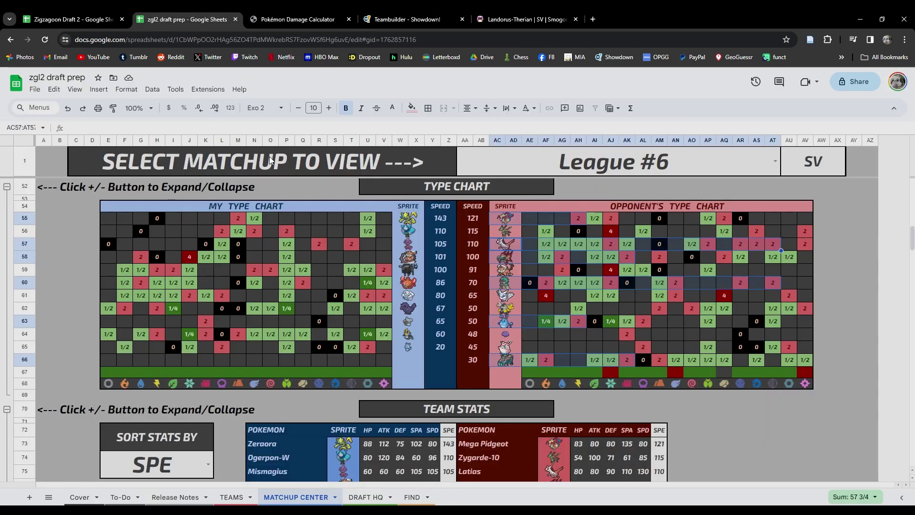
click(305, 10)
click(422, 13)
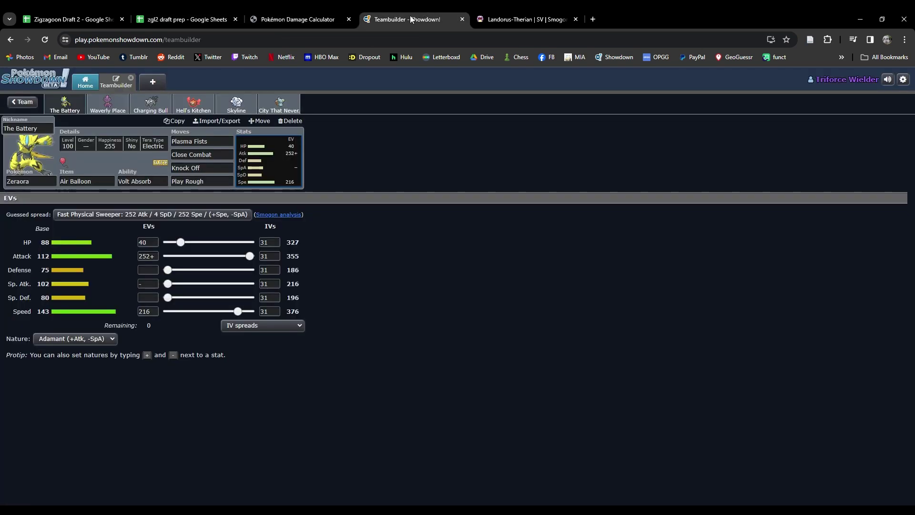
- Browse Zeraora's move list, including the usually useless moves, for alternatives to Play Rough
click(208, 181)
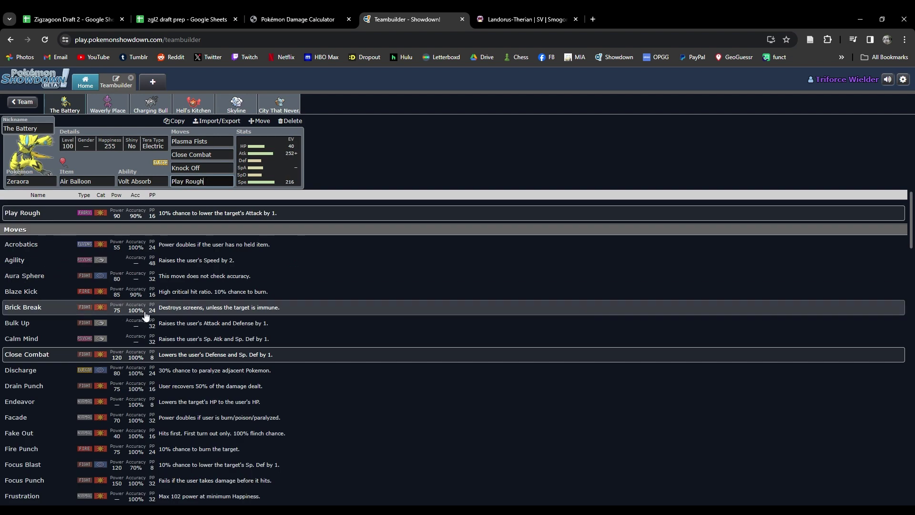
scroll(135, 333, down, 5)
scroll(135, 333, down, 2)
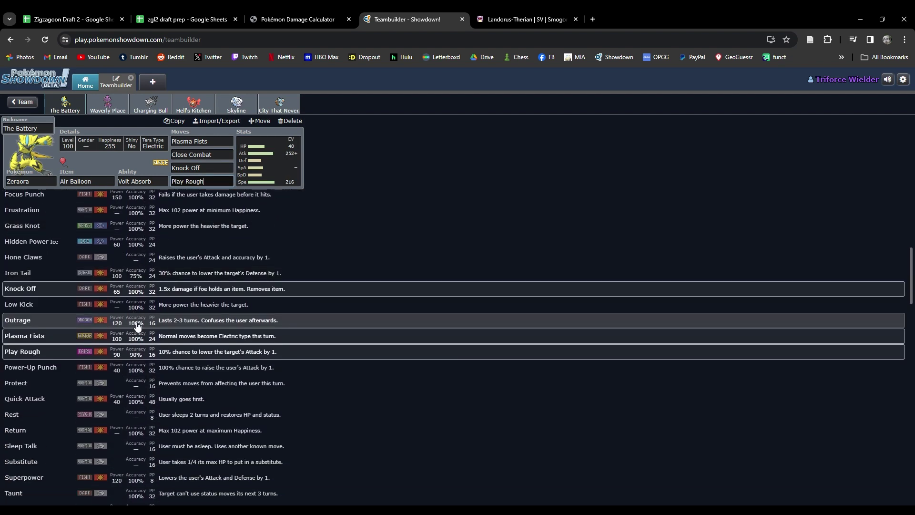
scroll(137, 326, down, 3)
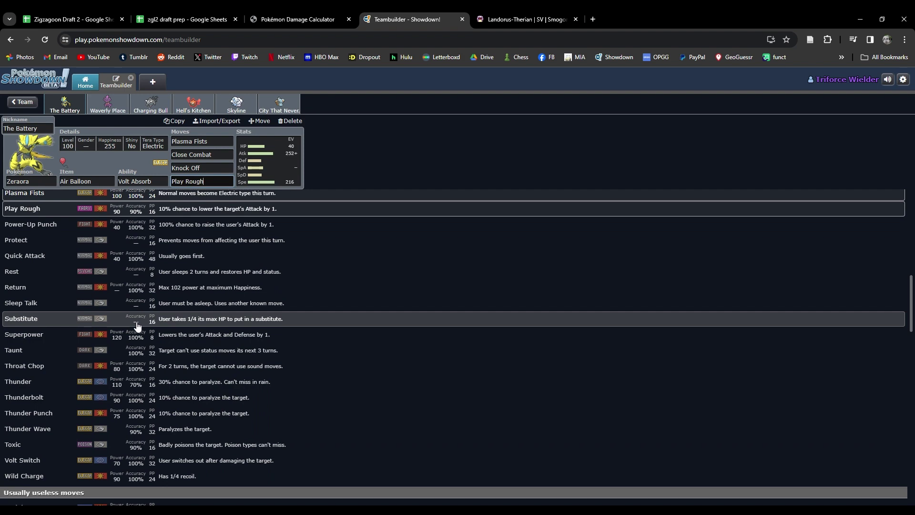
scroll(137, 326, down, 5)
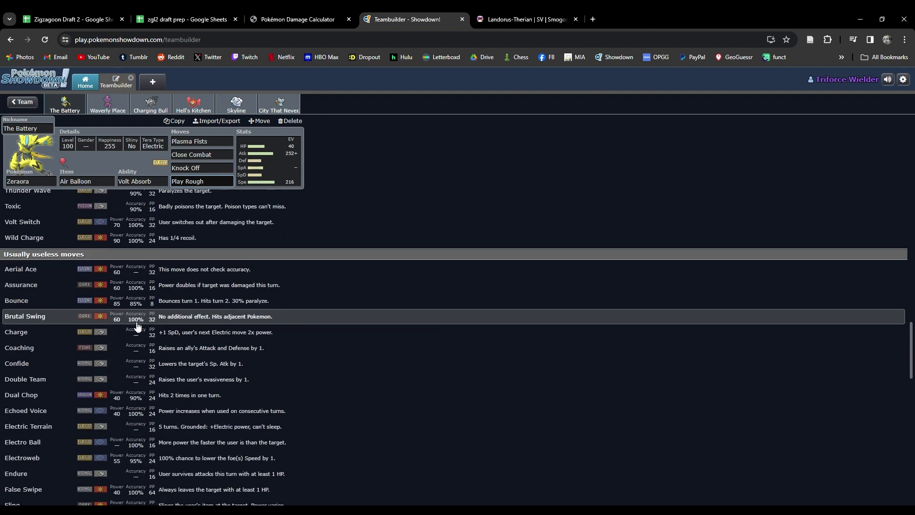
scroll(137, 325, down, 1)
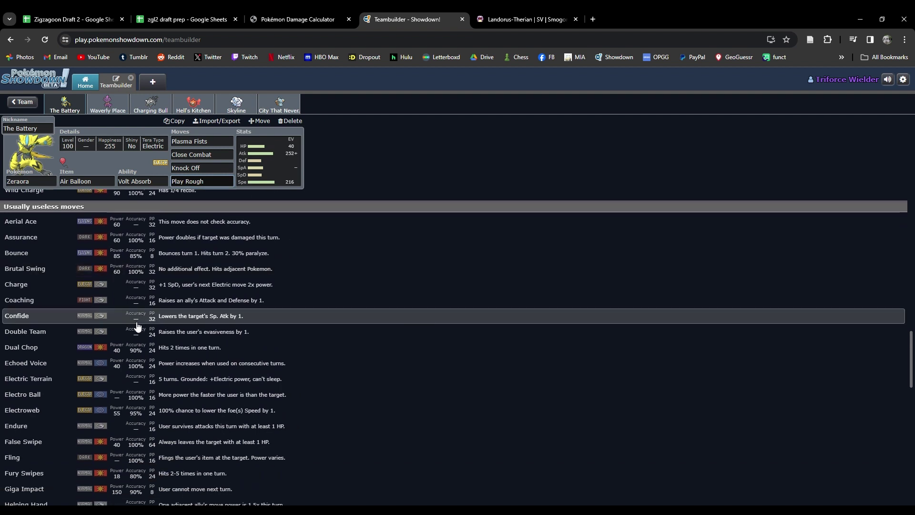